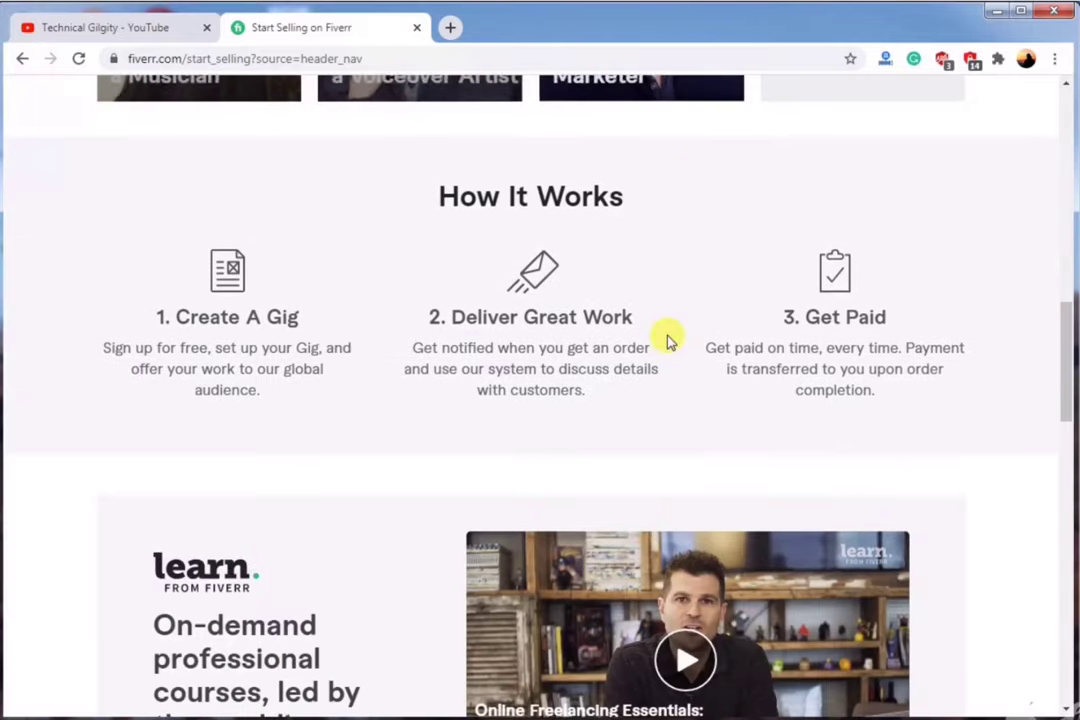
scroll(668, 340, "up", 1)
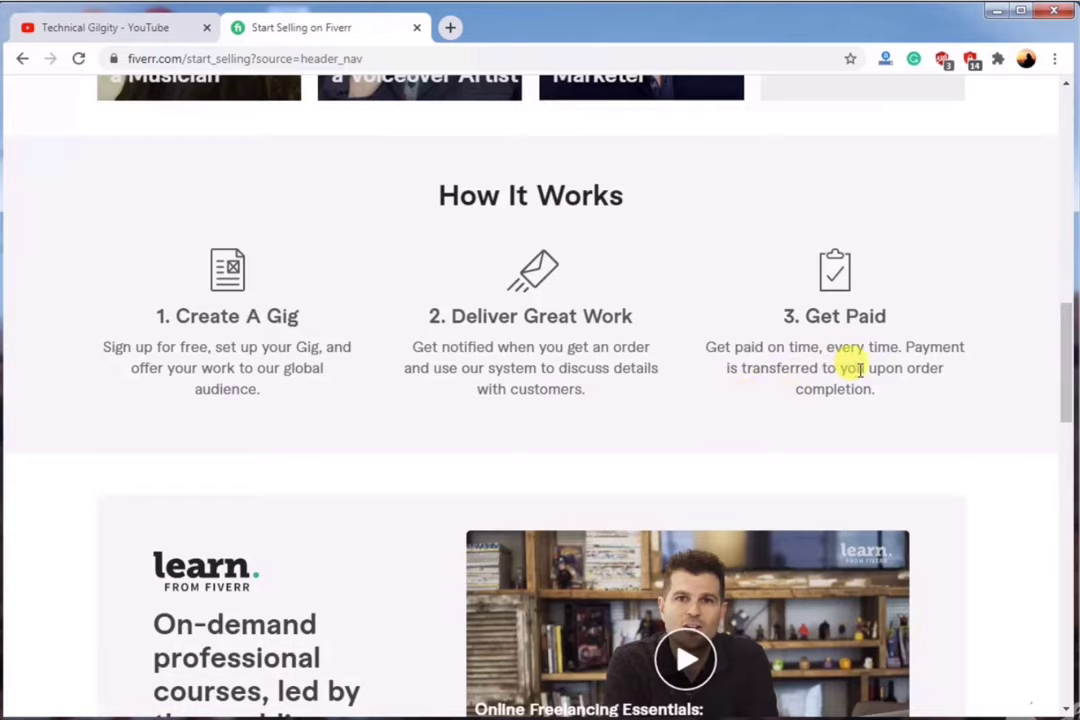
scroll(470, 400, "down", 8)
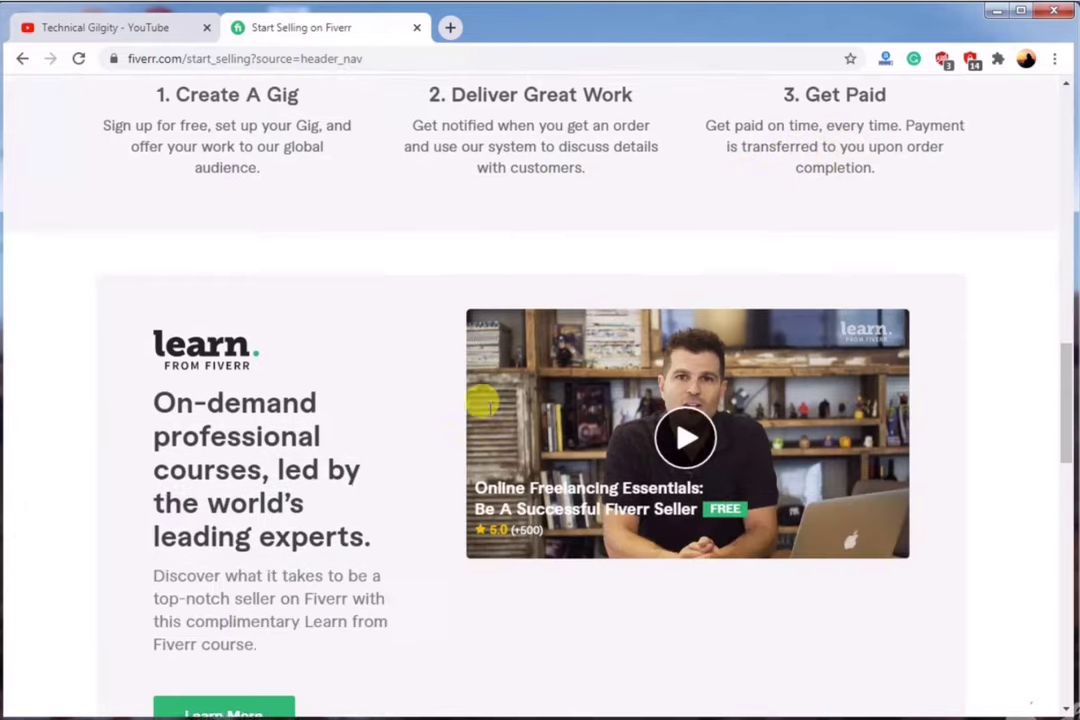
scroll(468, 400, "up", 10)
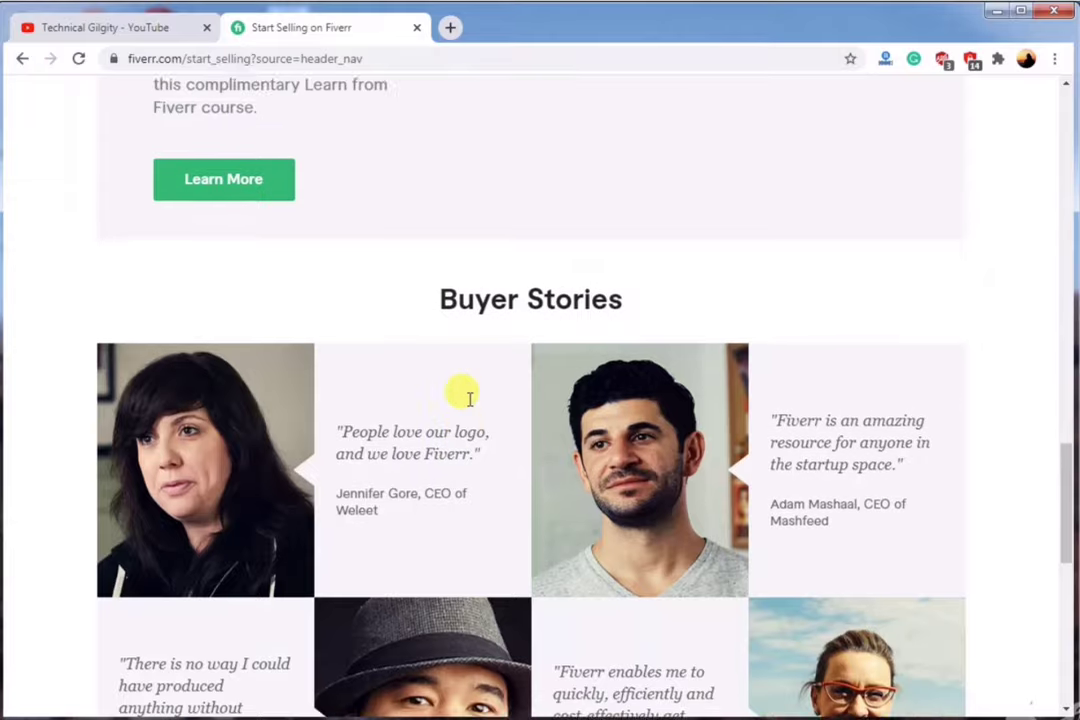
scroll(466, 403, "up", 9)
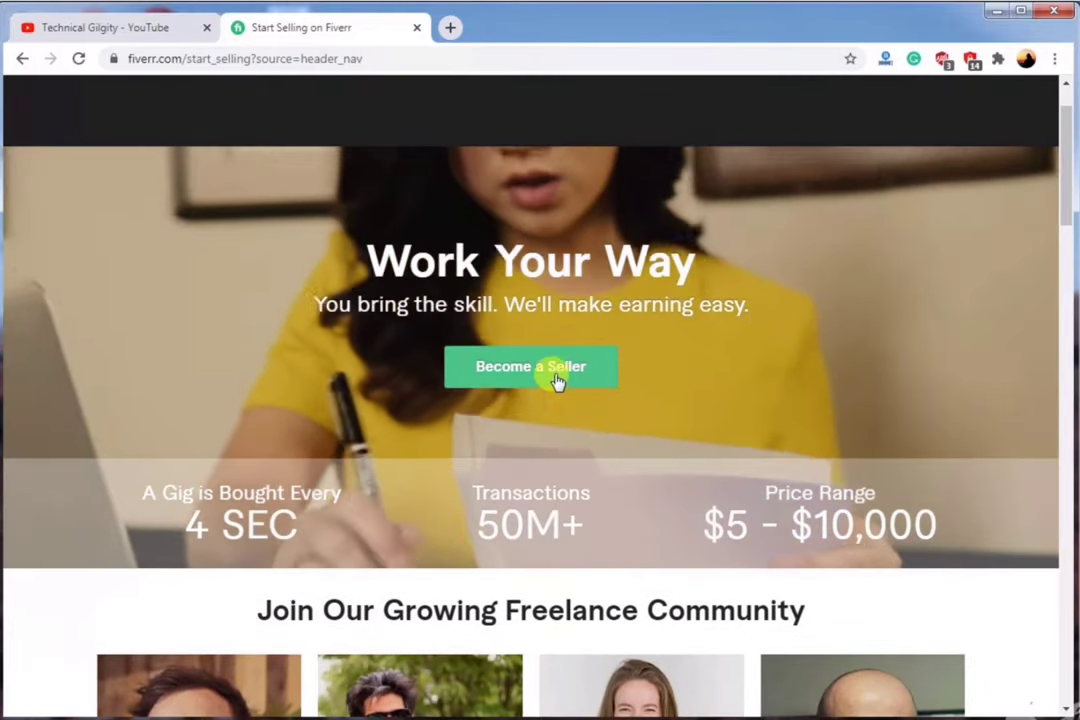
left_click(550, 378)
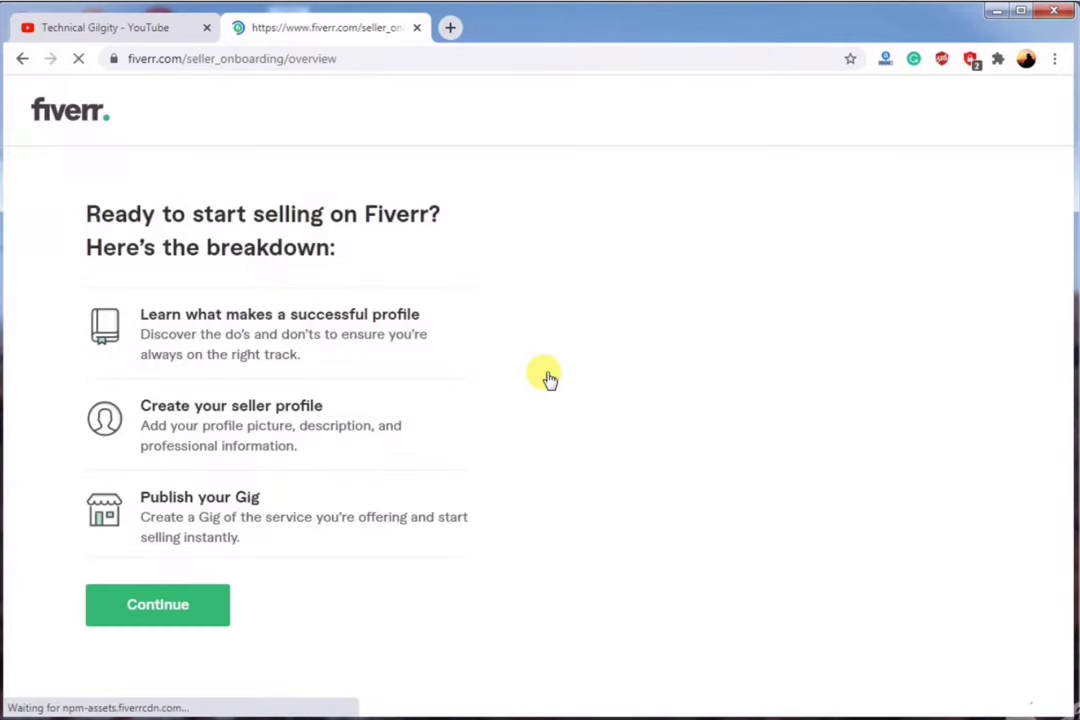
Continue past the seller intro and things-to-avoid screens to the Personal Info form.
left_click(164, 605)
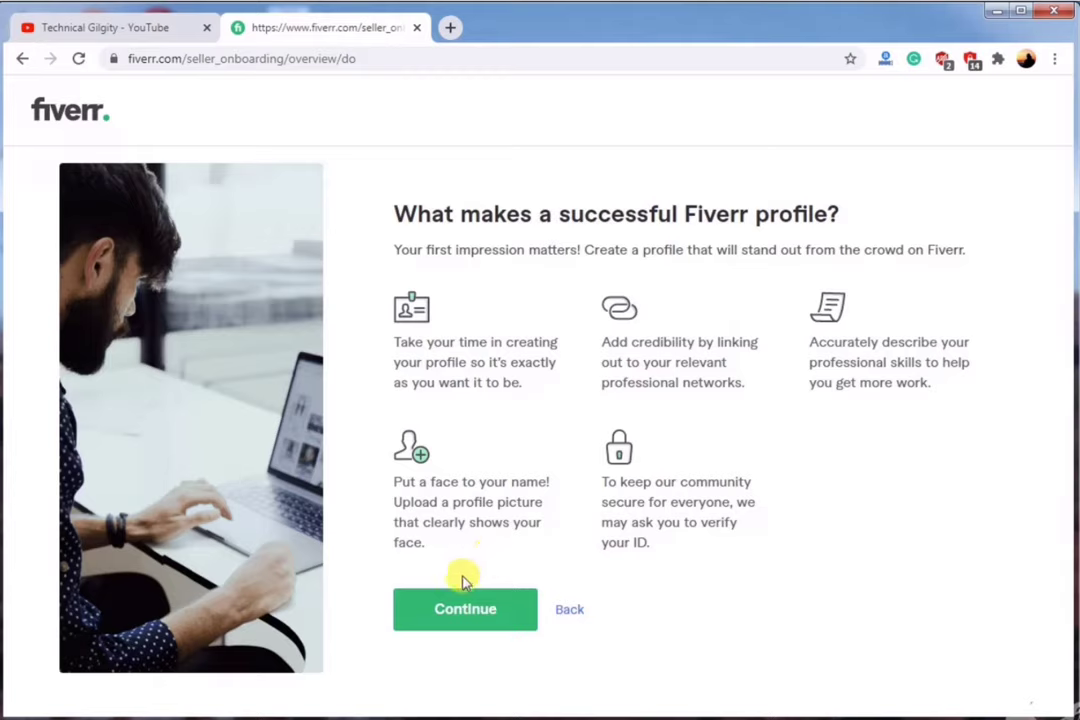
left_click(455, 609)
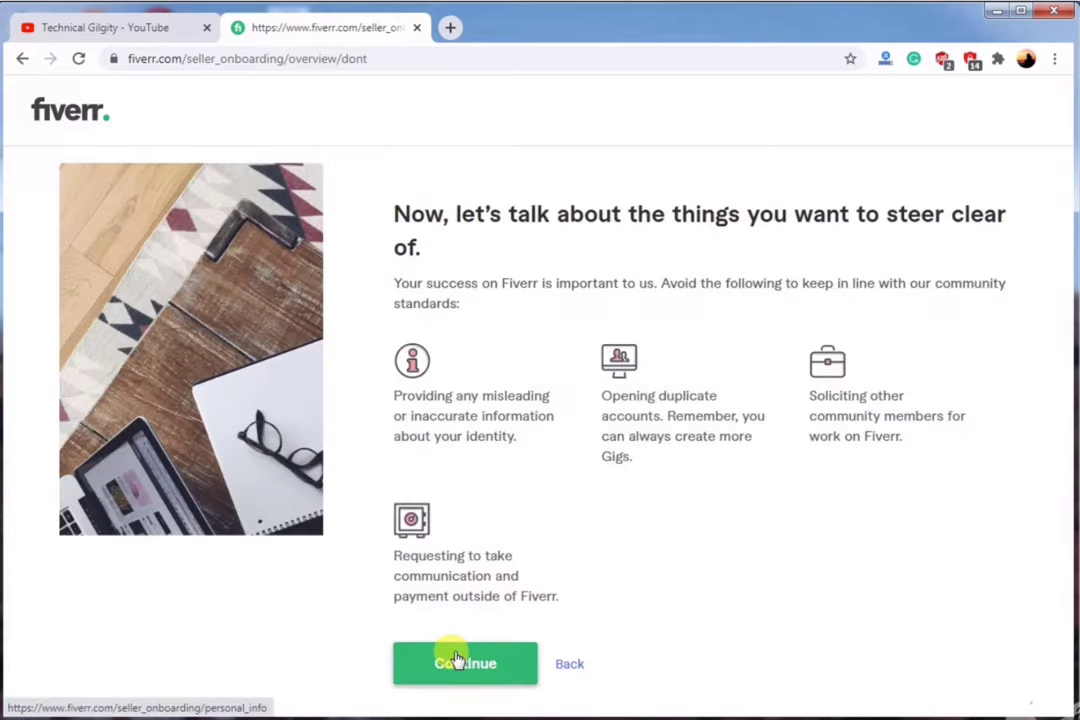
left_click(455, 660)
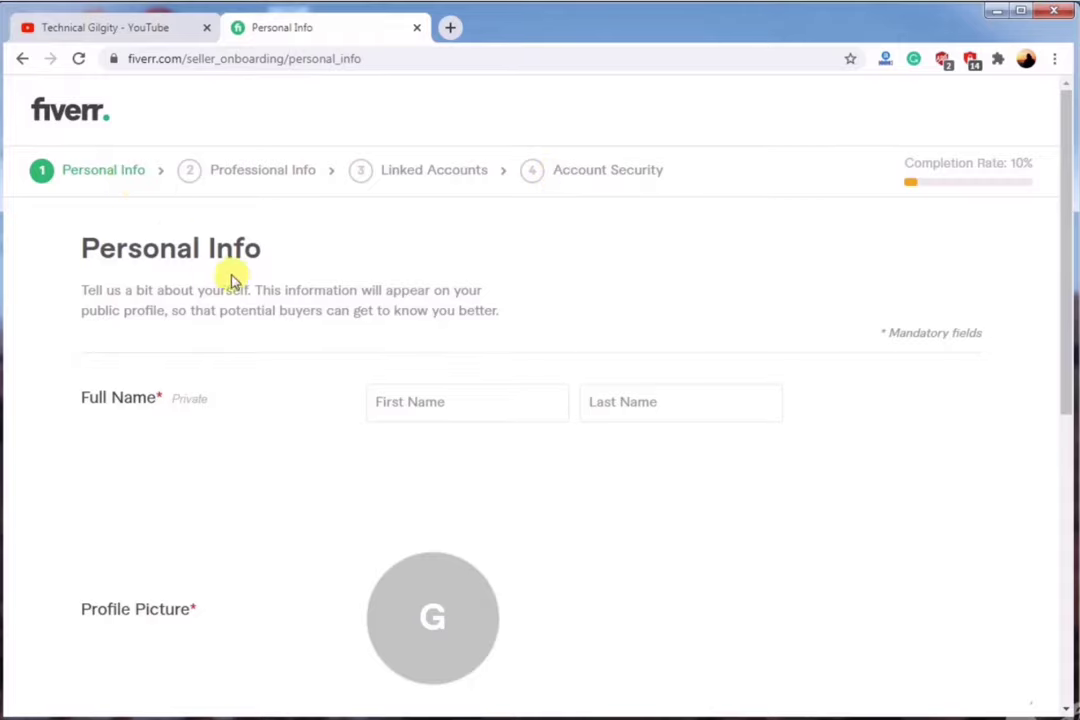
scroll(236, 280, "down", 1)
Enter the seller's first and last name in Personal Info.
scroll(240, 284, "down", 1)
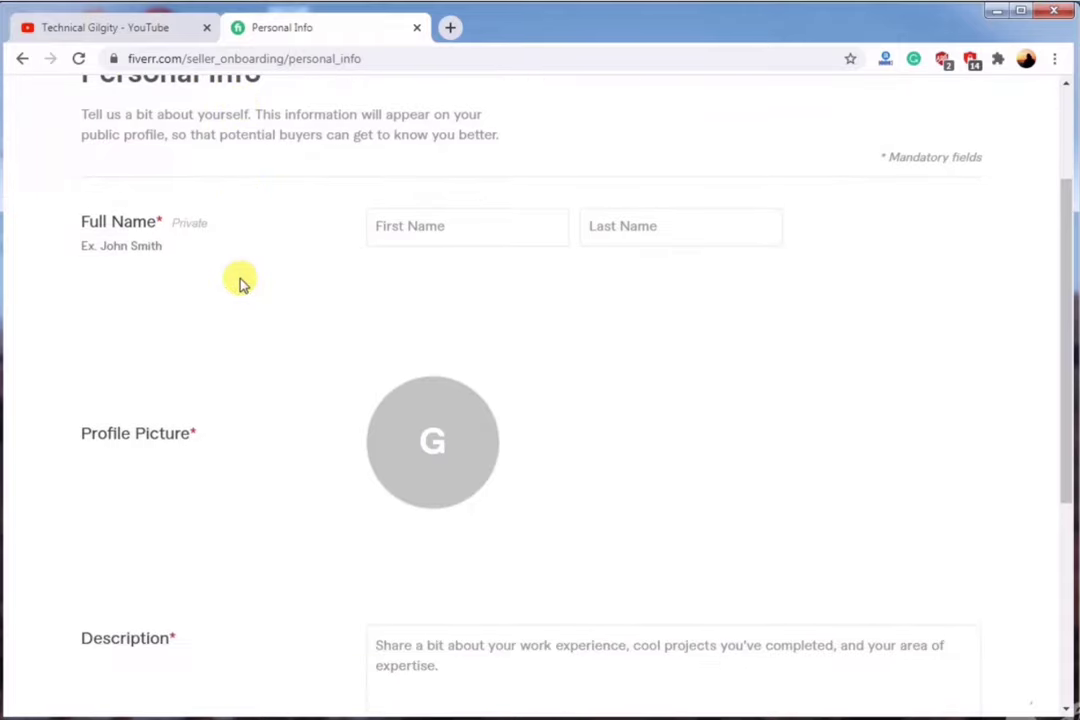
left_click(446, 240)
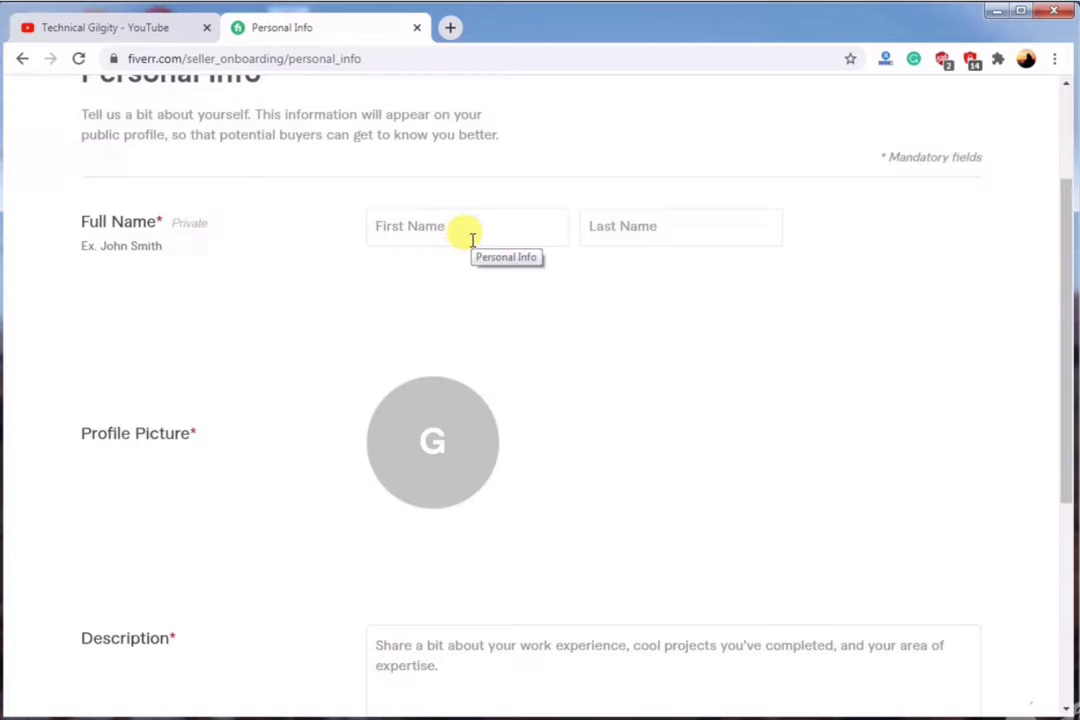
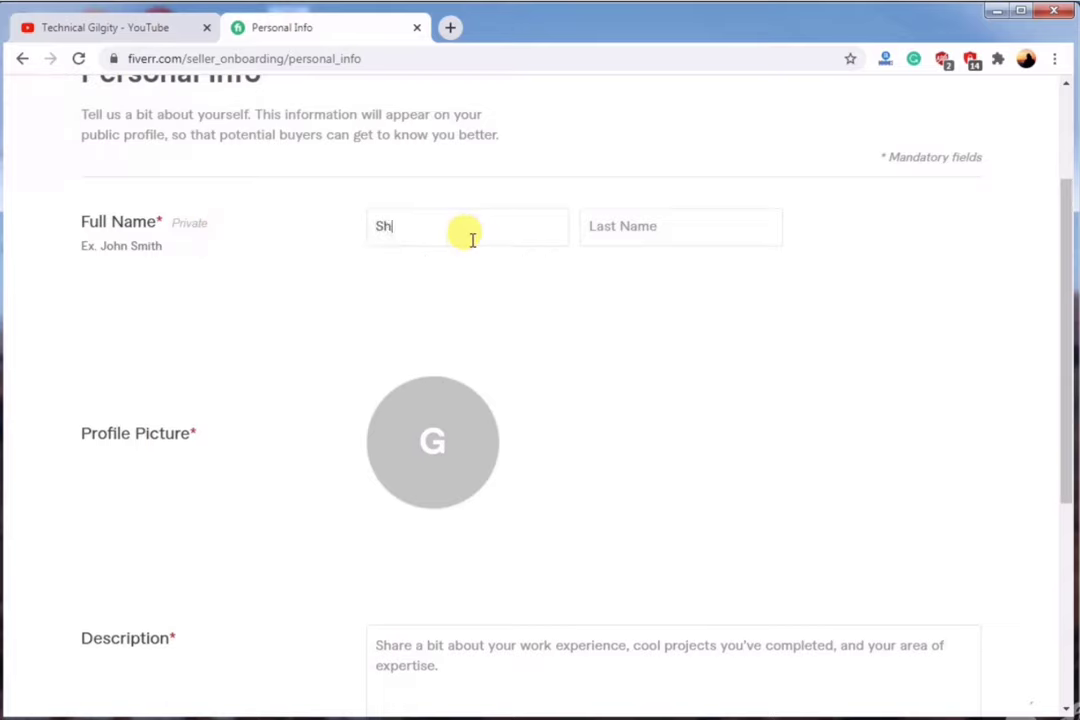
left_click(668, 225)
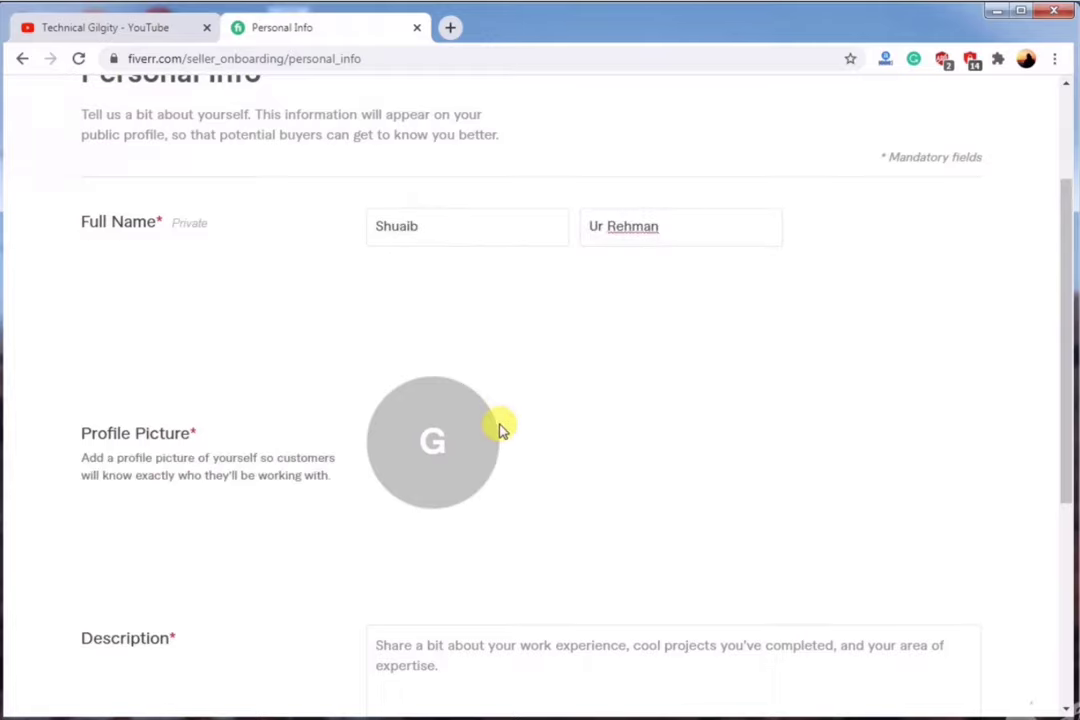
Set IMG_9313 as the profile picture and write a description of video editing services.
mouse_move(433, 462)
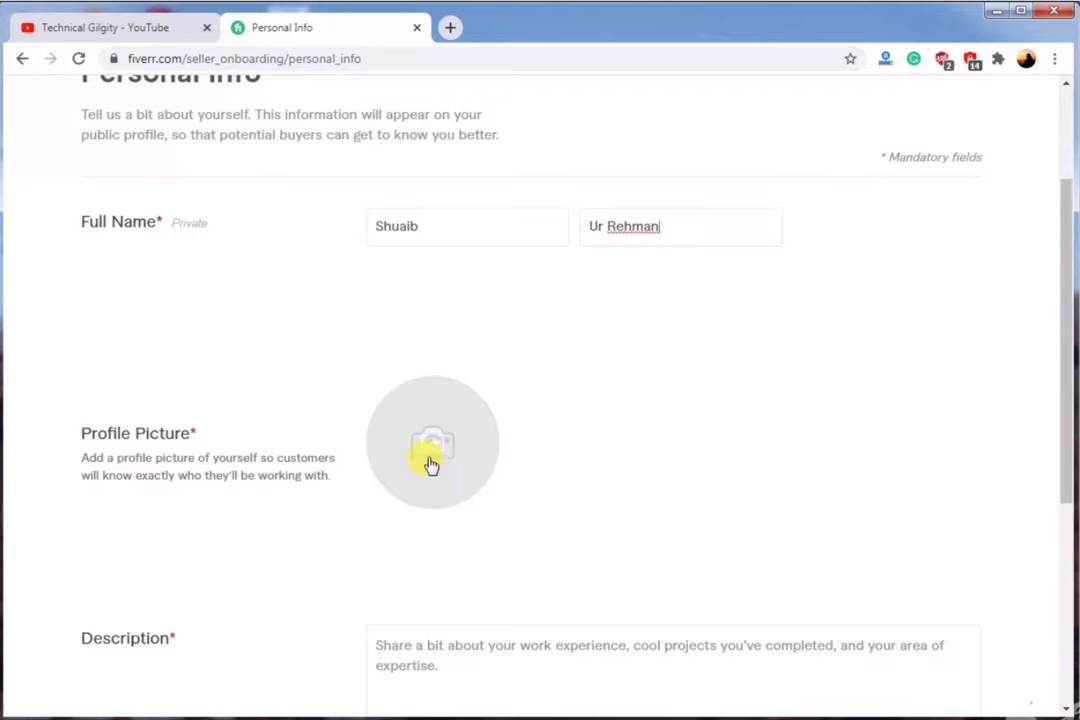
left_click(433, 462)
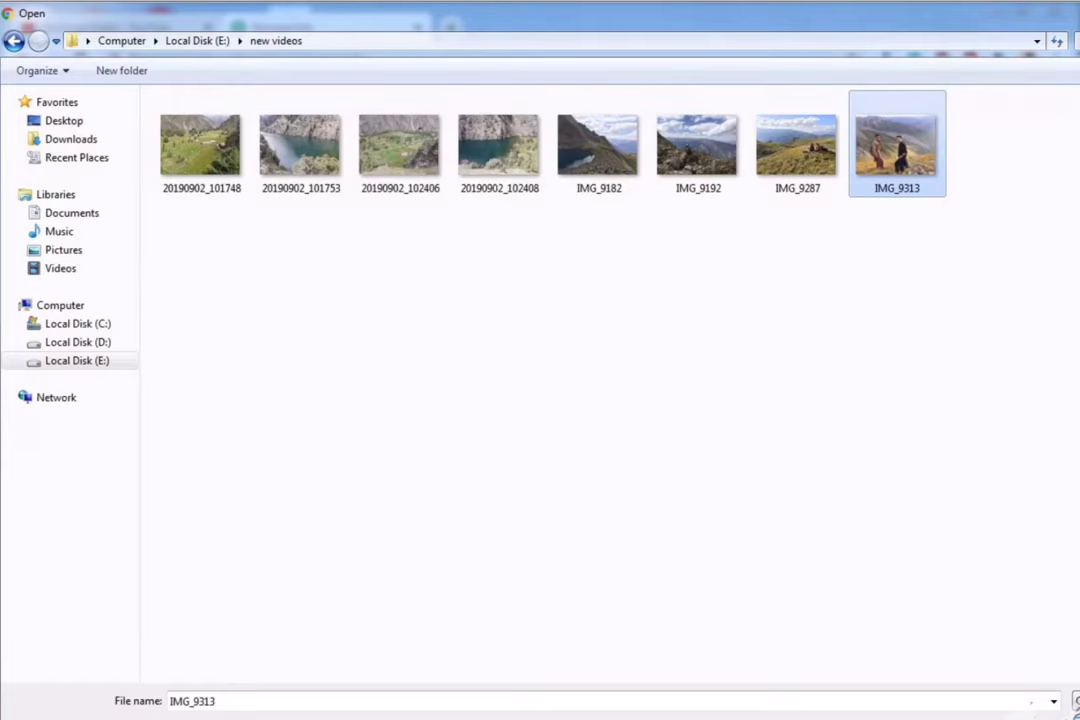
key("Return")
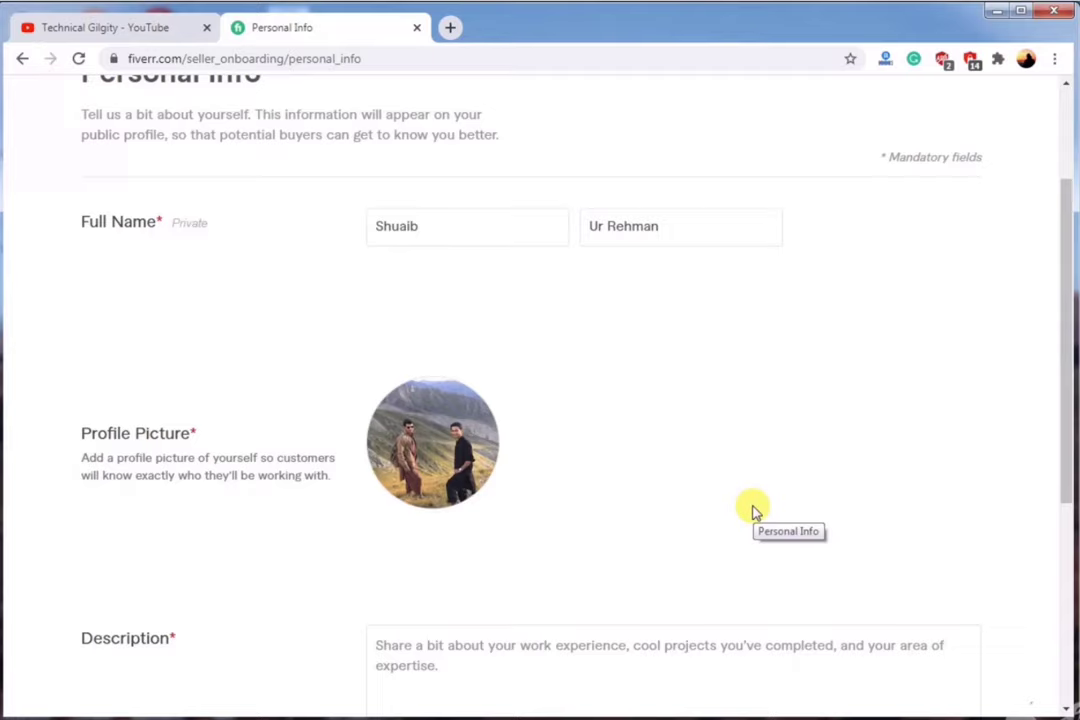
left_click(573, 662)
type("I Can Edit Videos")
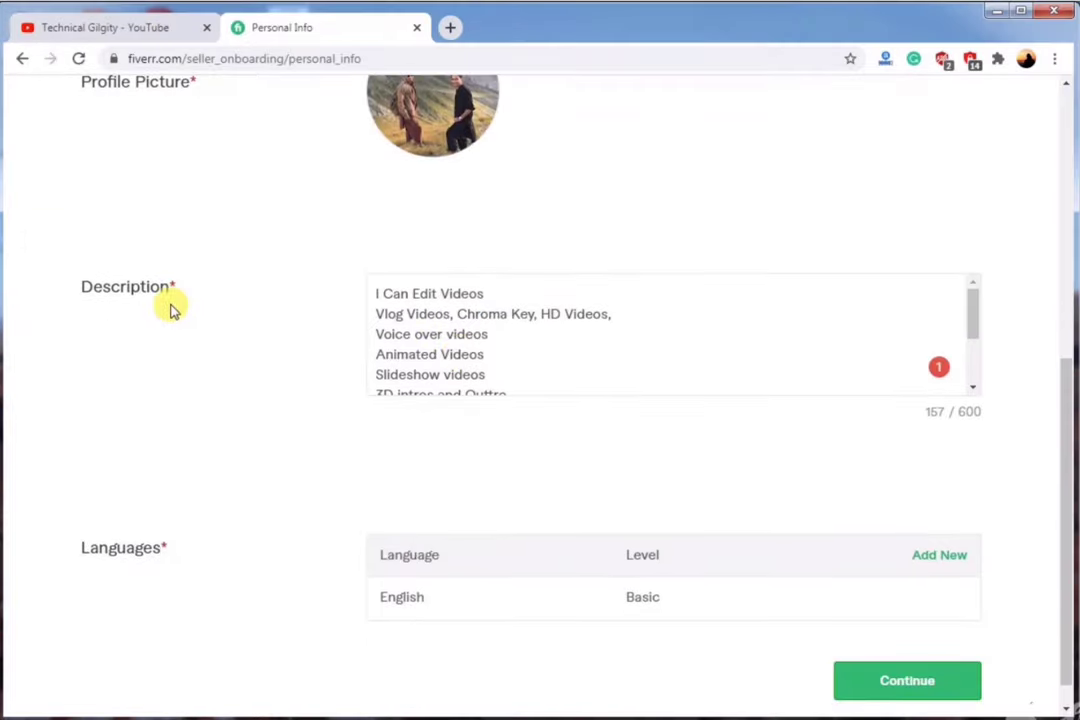
scroll(482, 309, "down", 2)
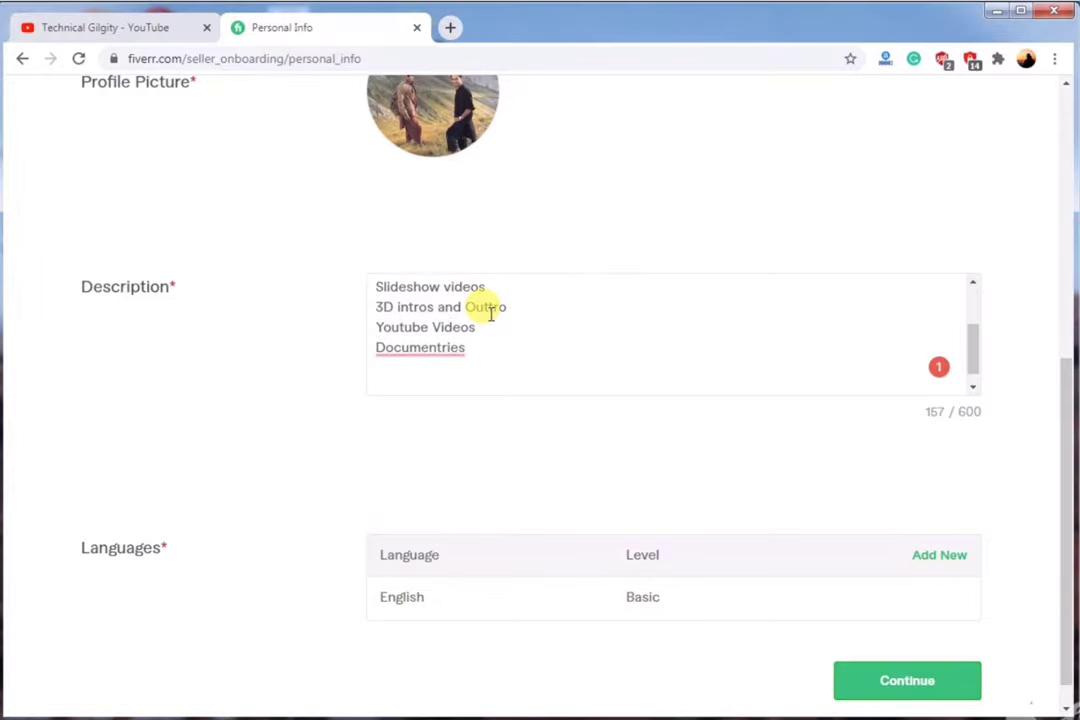
Change the English language level to Conversational.
scroll(490, 312, "up", 3)
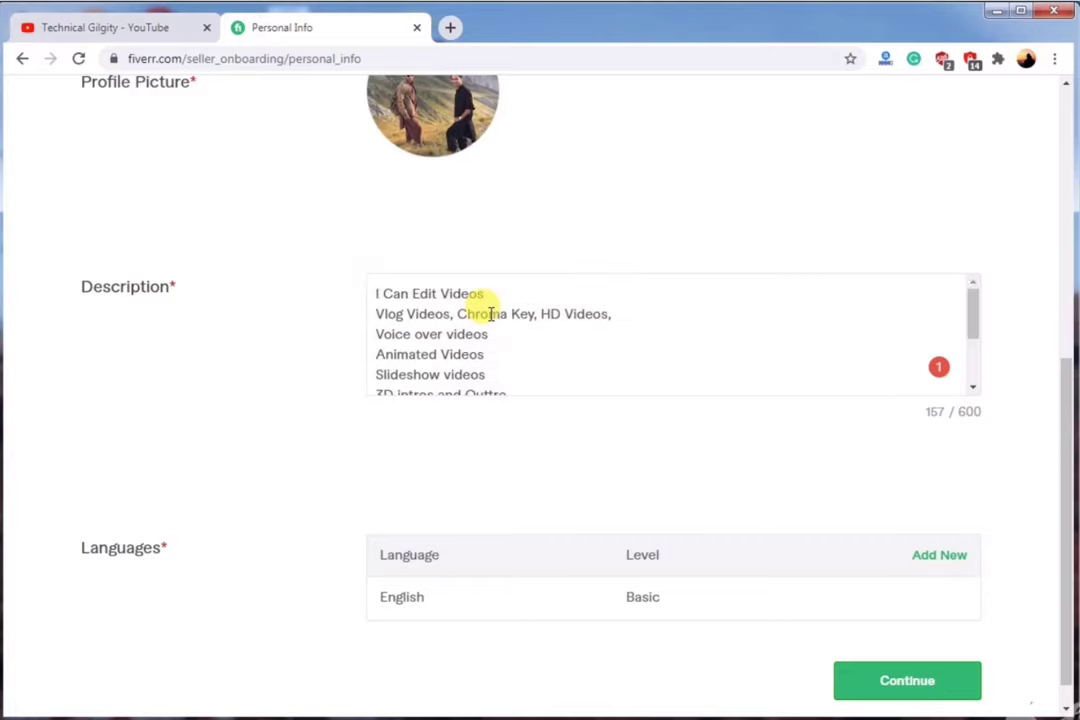
scroll(490, 312, "down", 3)
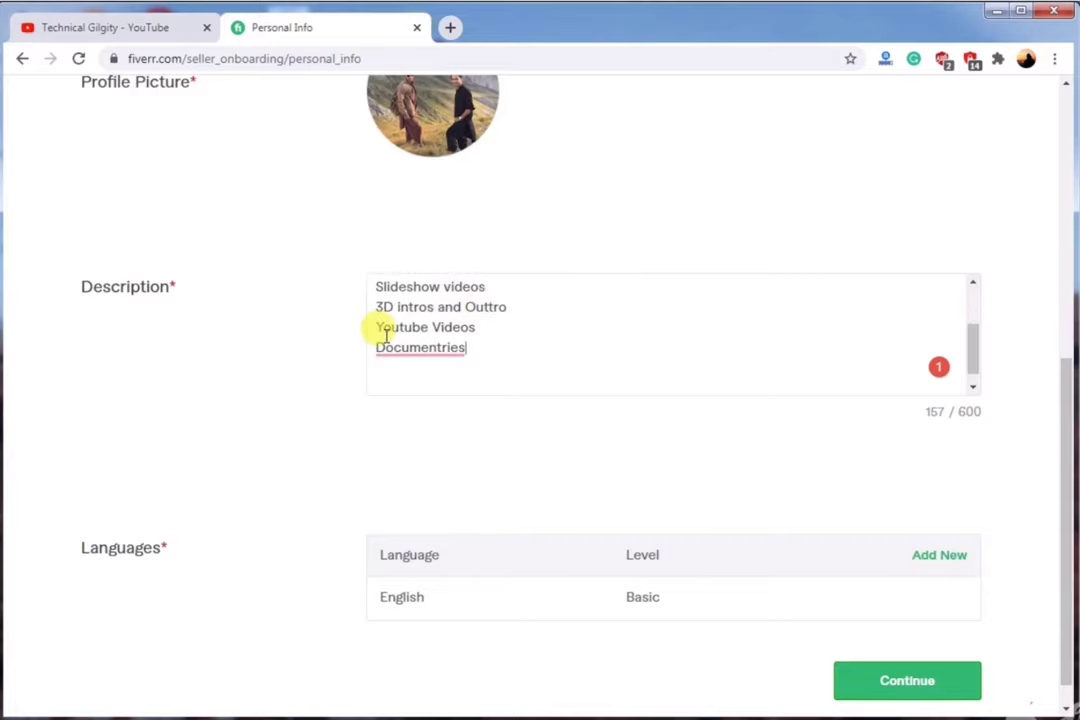
mouse_move(465, 602)
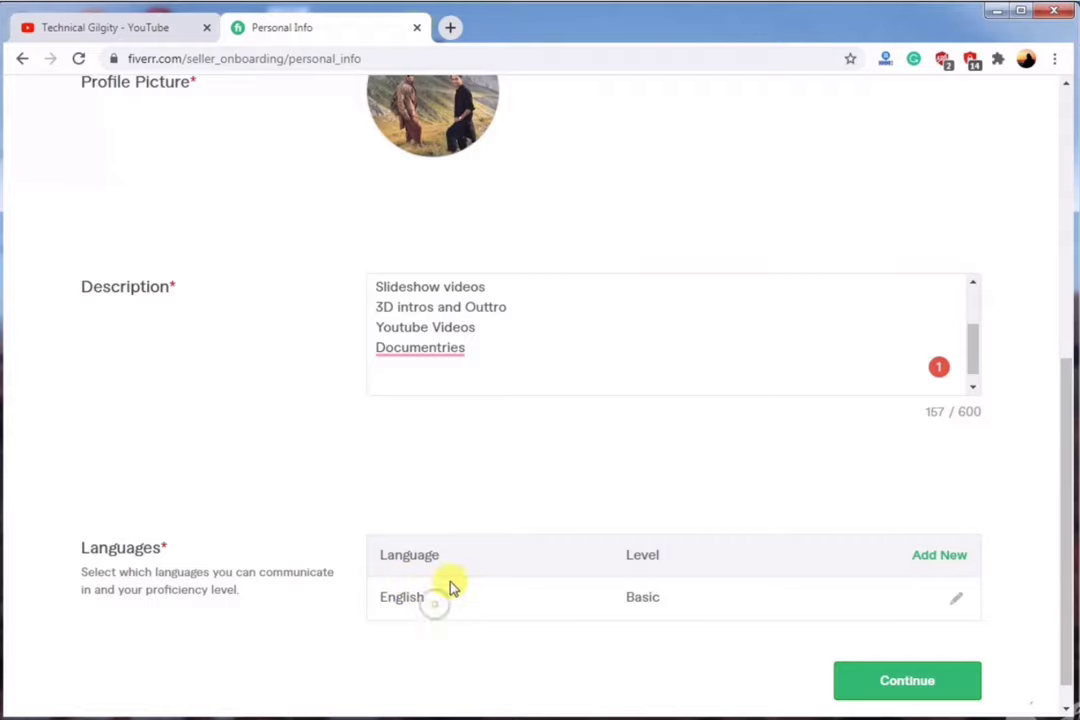
left_click(956, 603)
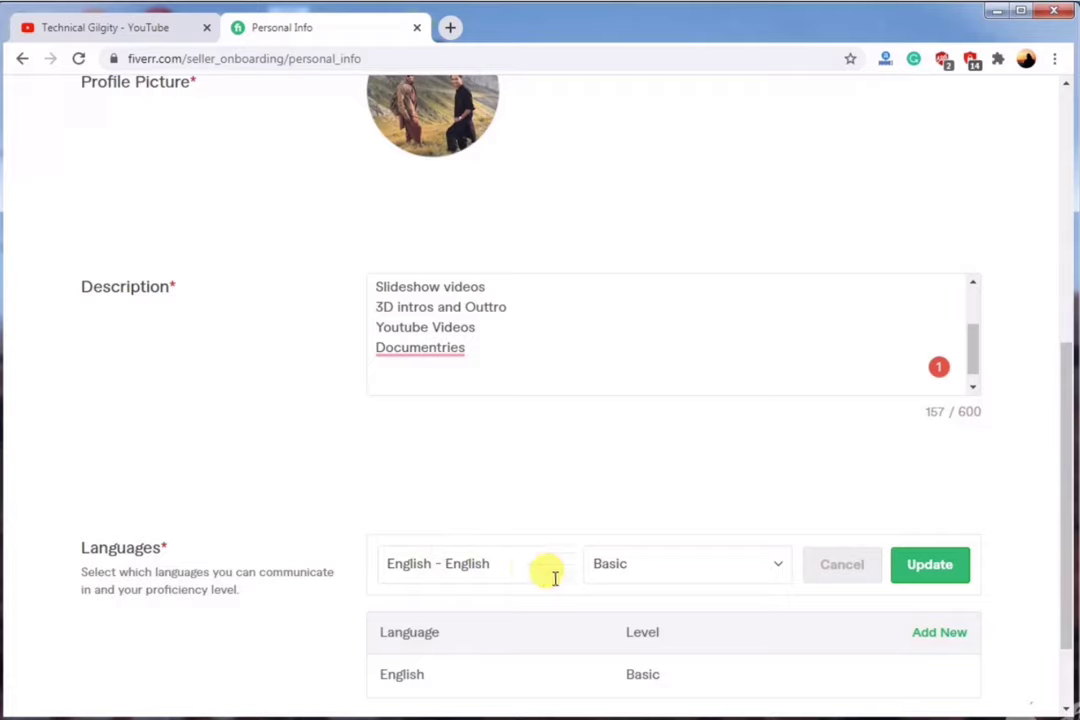
left_click(775, 568)
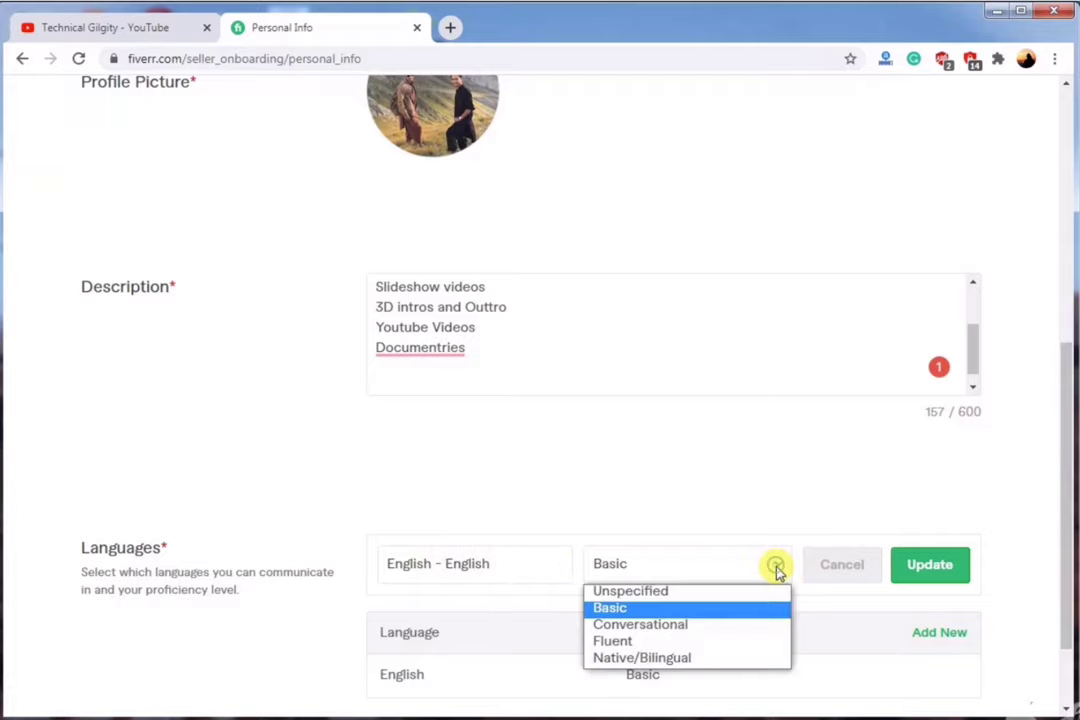
left_click(672, 636)
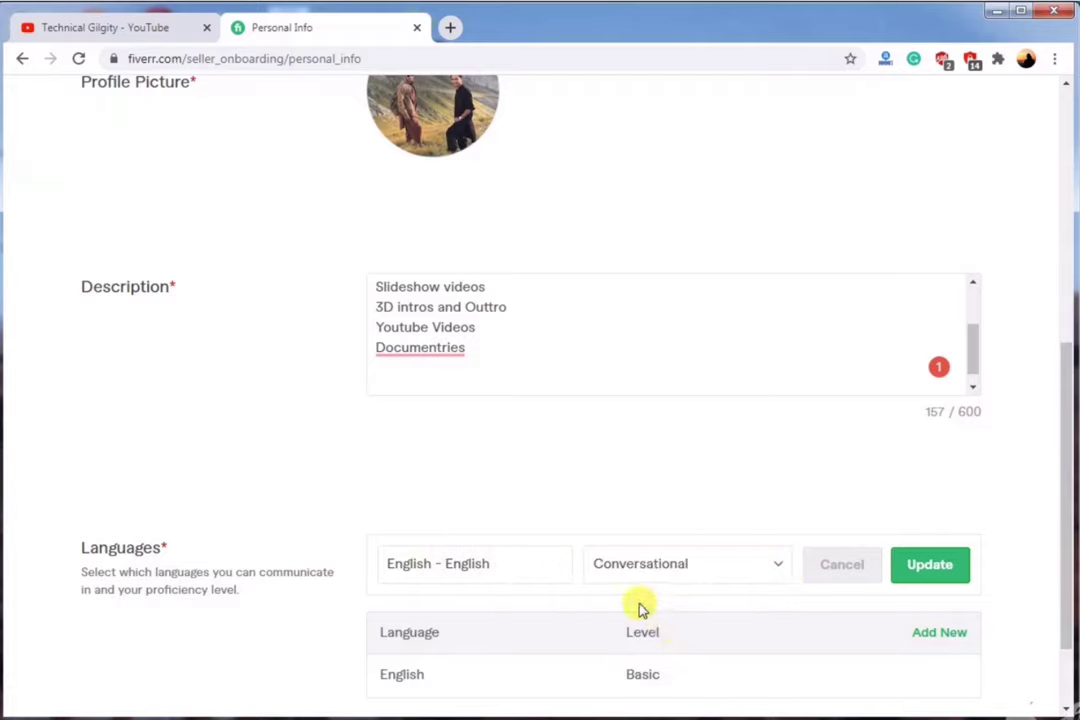
left_click(922, 567)
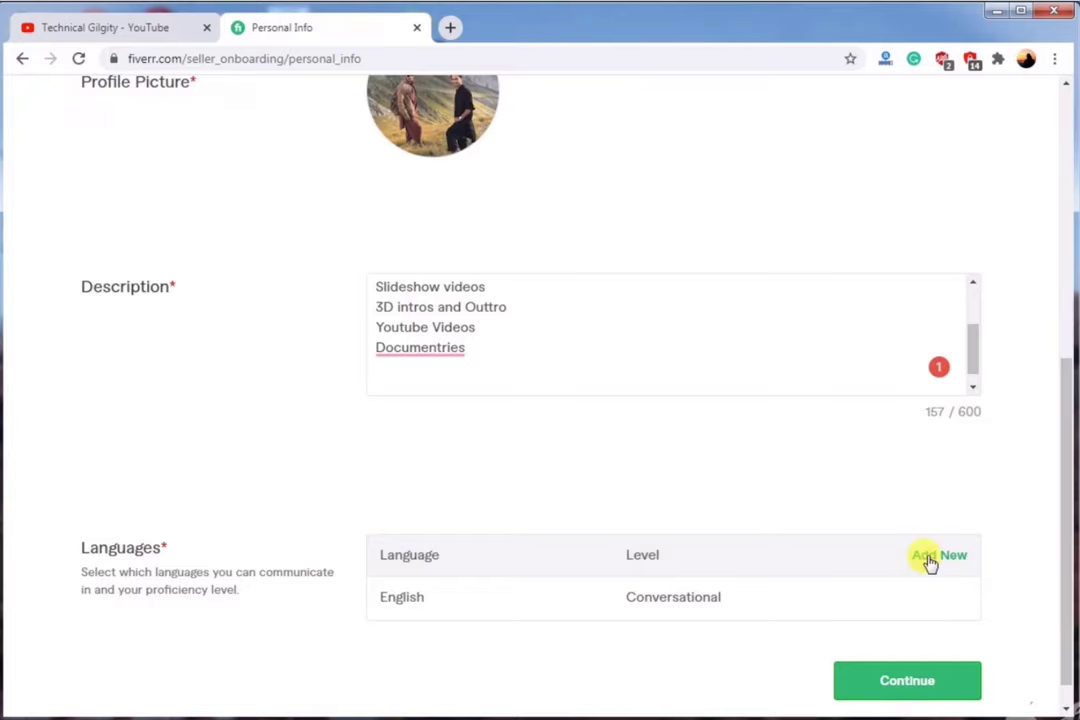
Add Urdu at Native/Bilingual and continue to Professional Info.
left_click(930, 556)
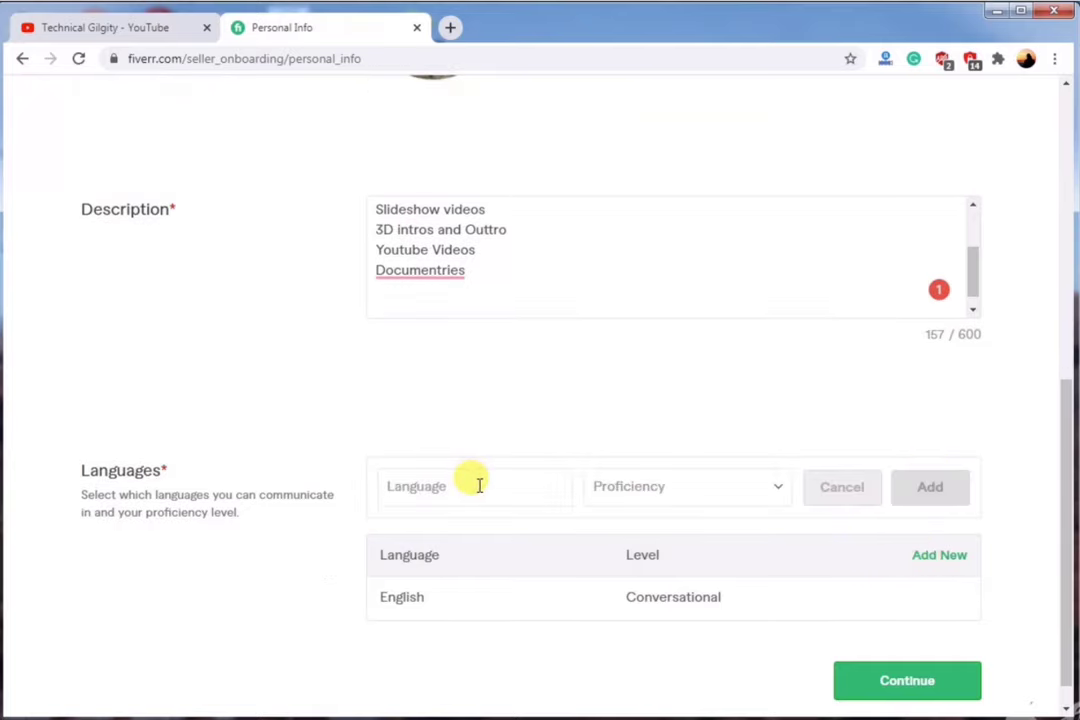
type("Urdu")
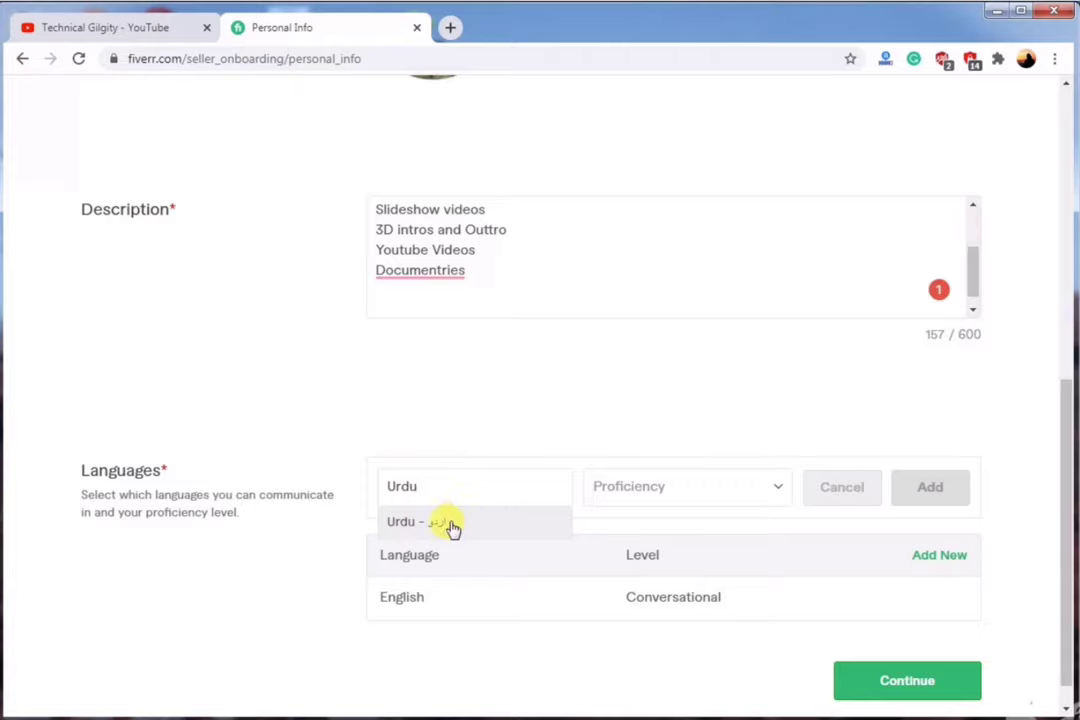
left_click(447, 522)
left_click(650, 490)
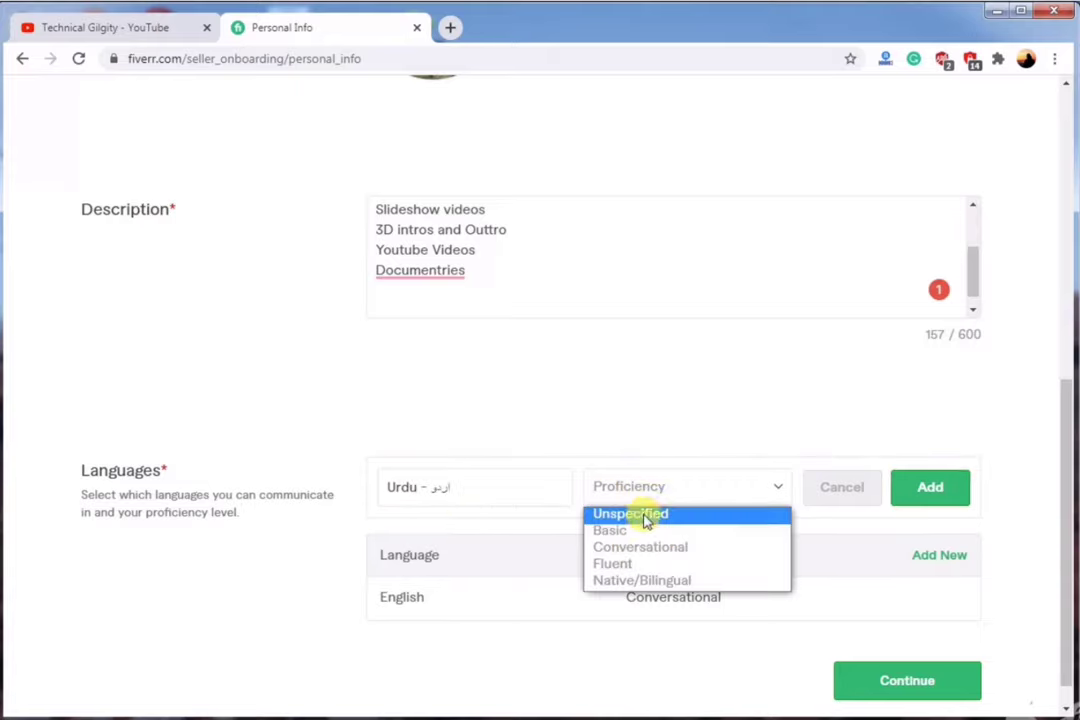
left_click(646, 581)
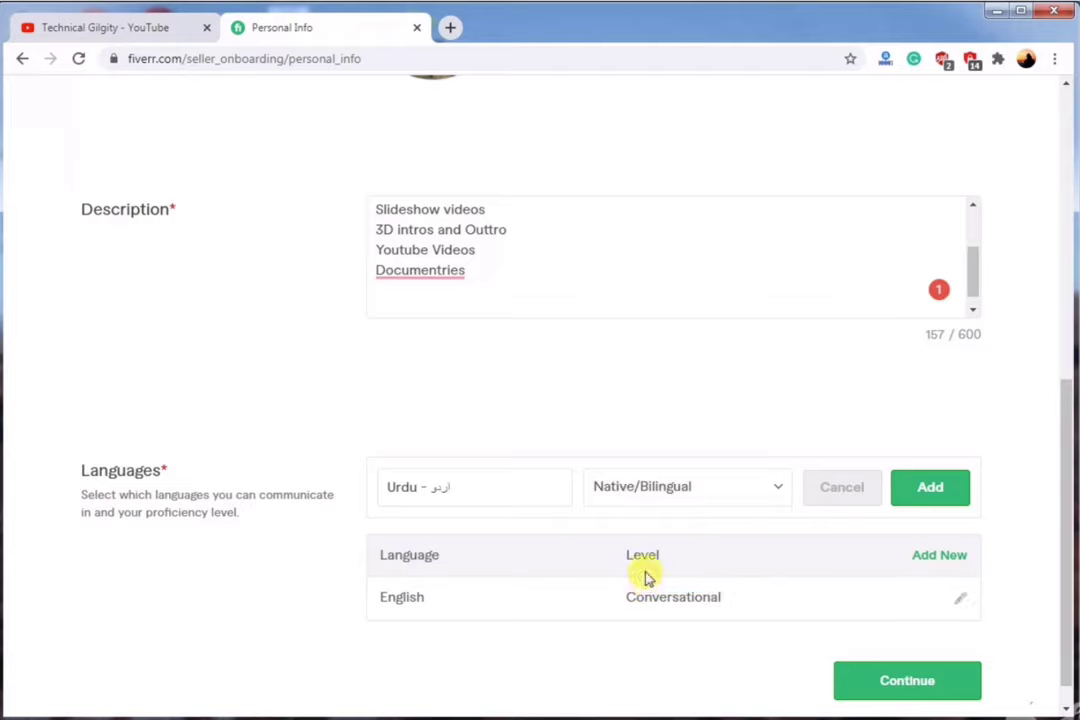
left_click(945, 488)
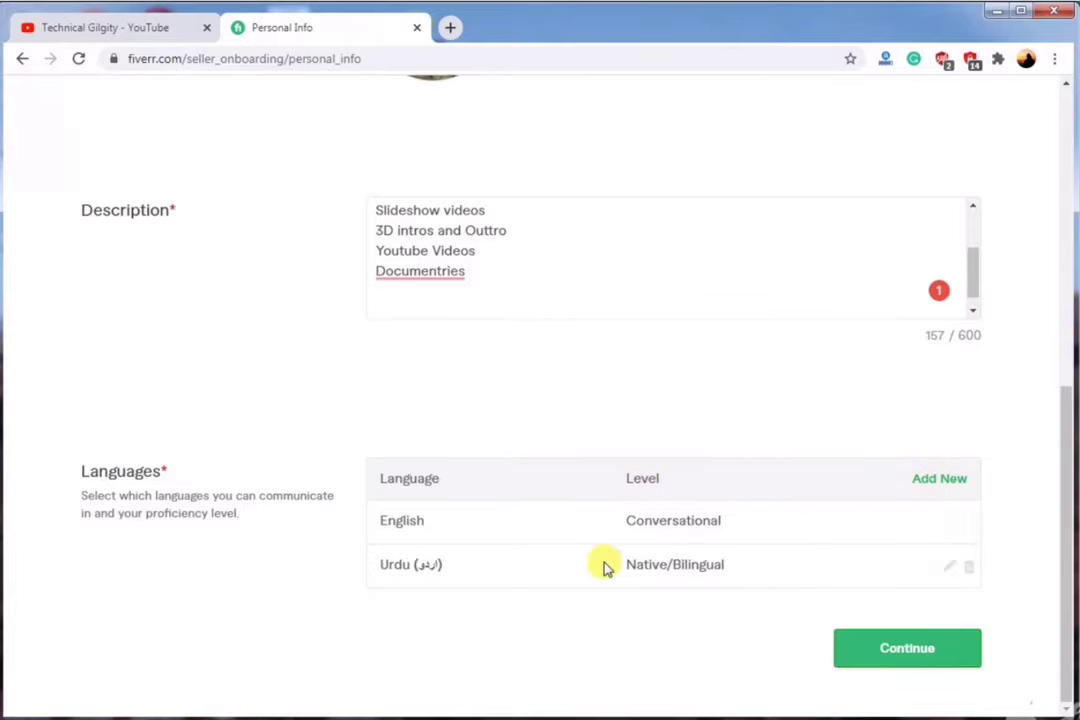
left_click(907, 649)
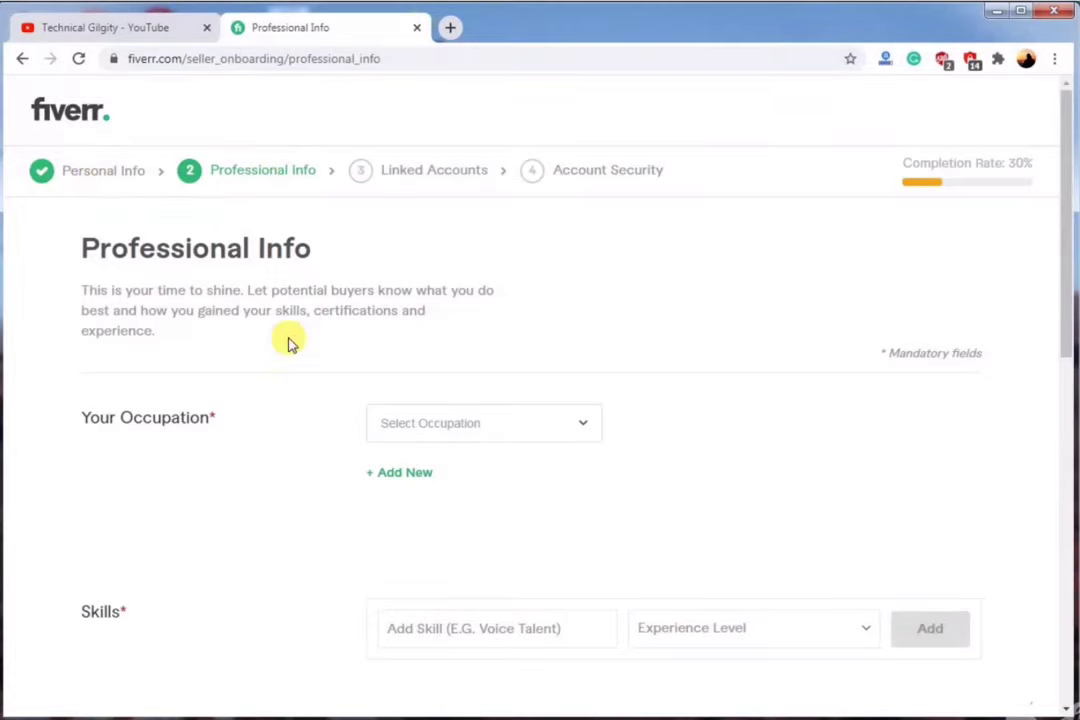
Set the occupation to Video & Animation, from 2017 to 2020.
left_click(472, 438)
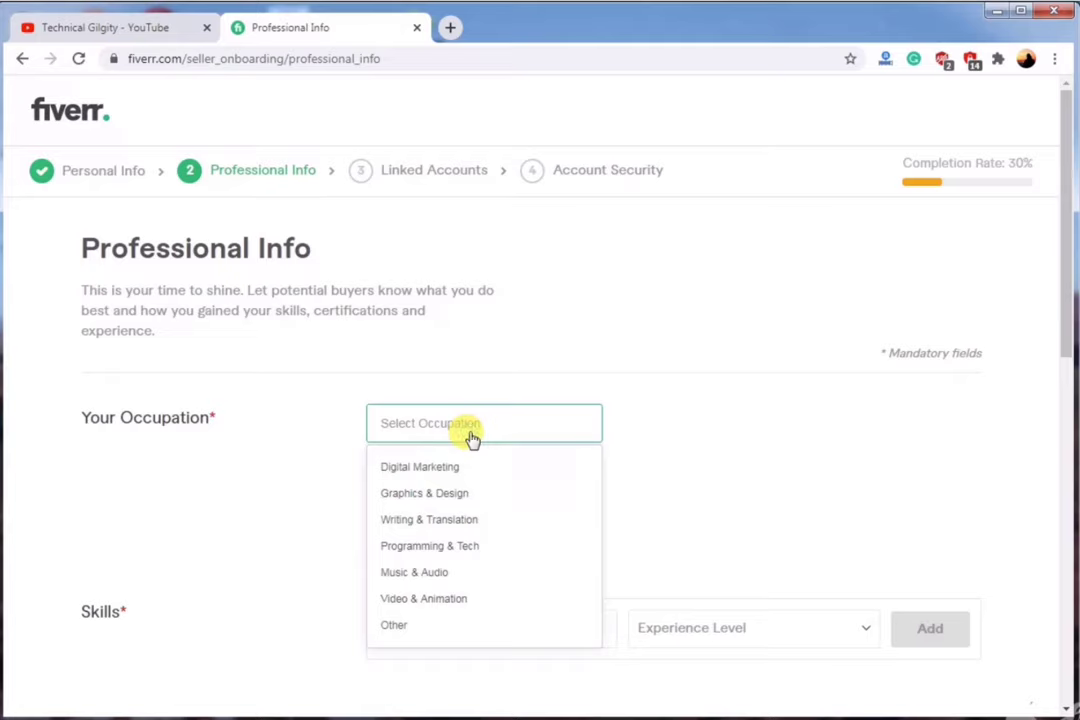
left_click(432, 598)
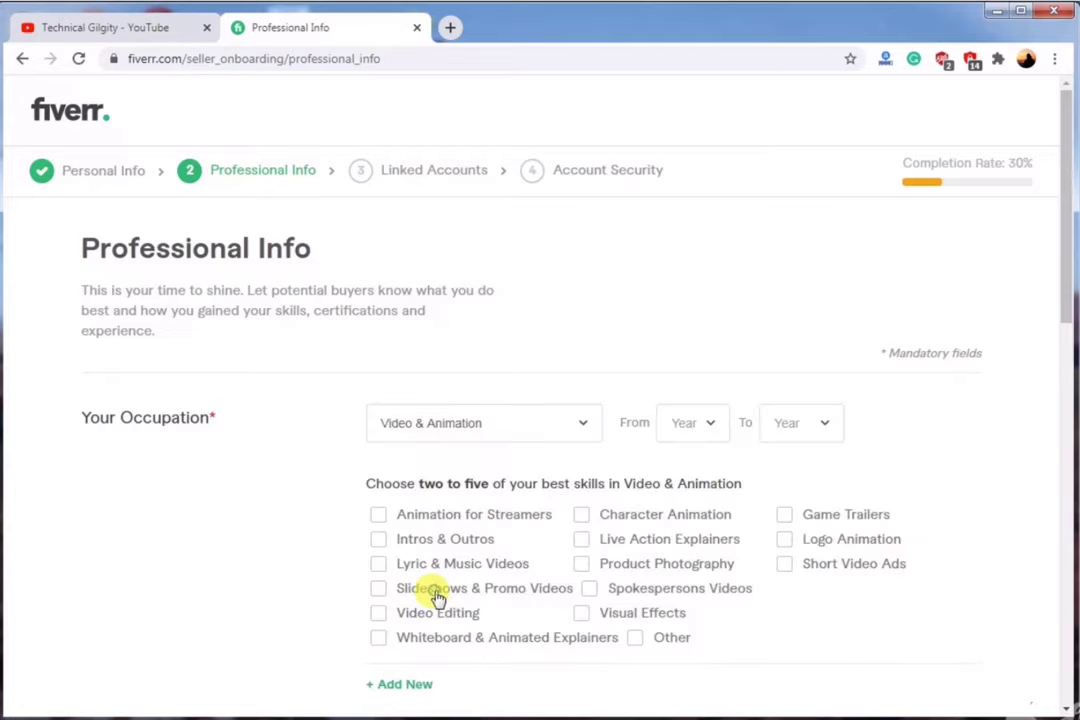
left_click(574, 424)
left_click(698, 425)
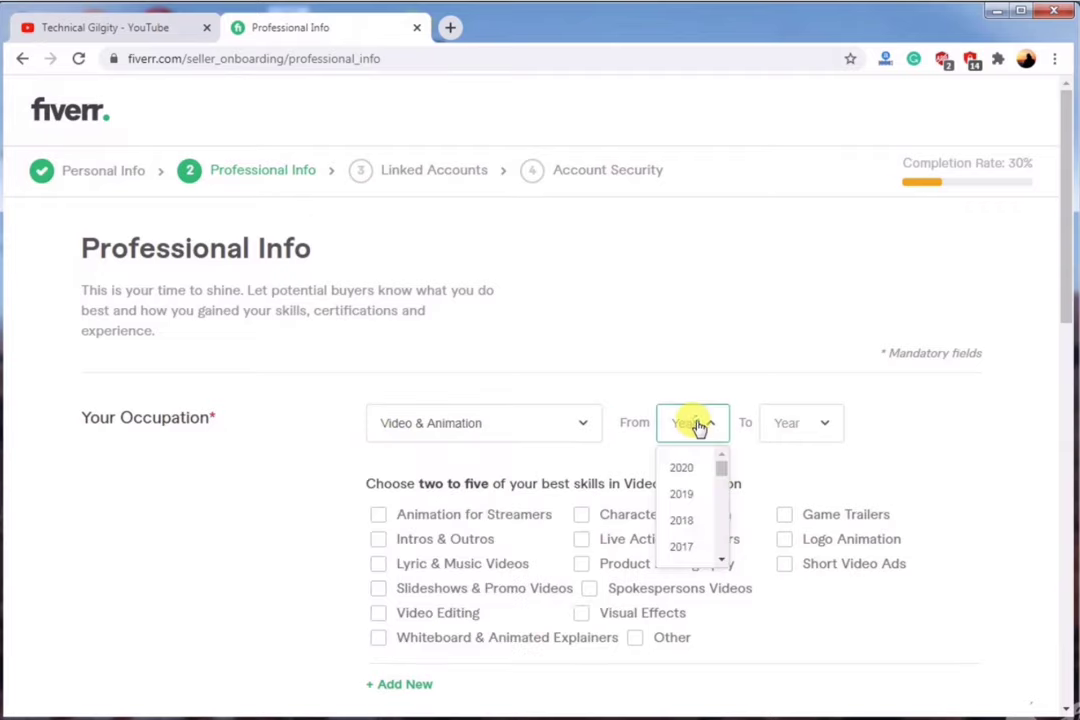
left_click(684, 548)
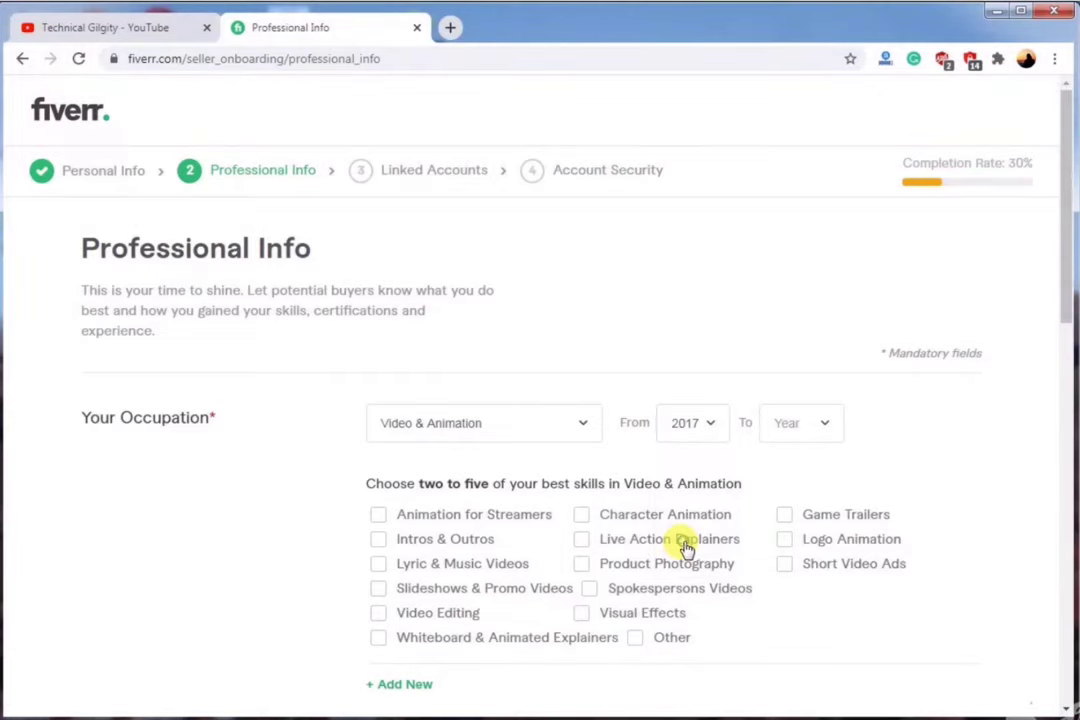
left_click(806, 423)
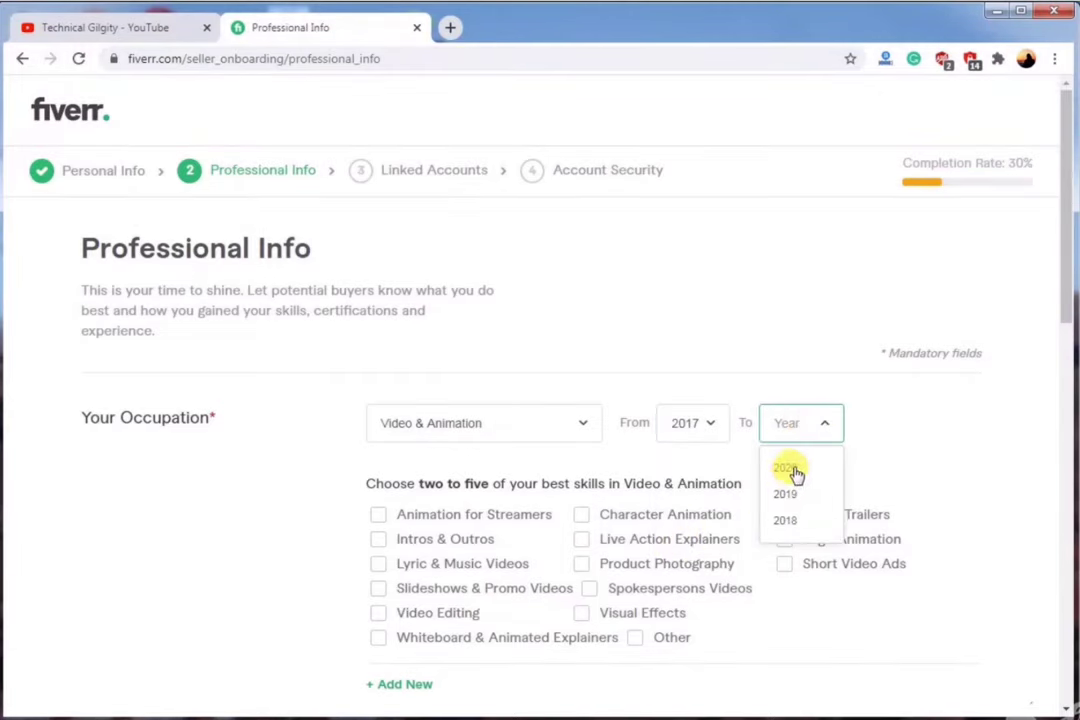
left_click(787, 468)
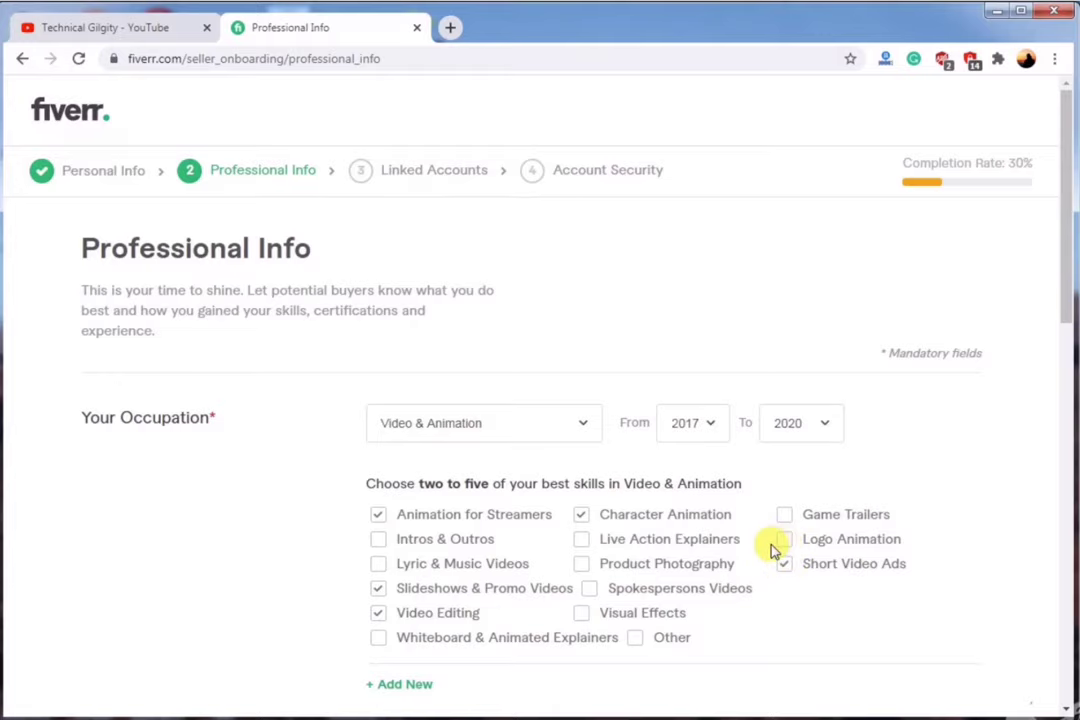
Add Video Editing as an Intermediate skill.
scroll(660, 545, "down", 3)
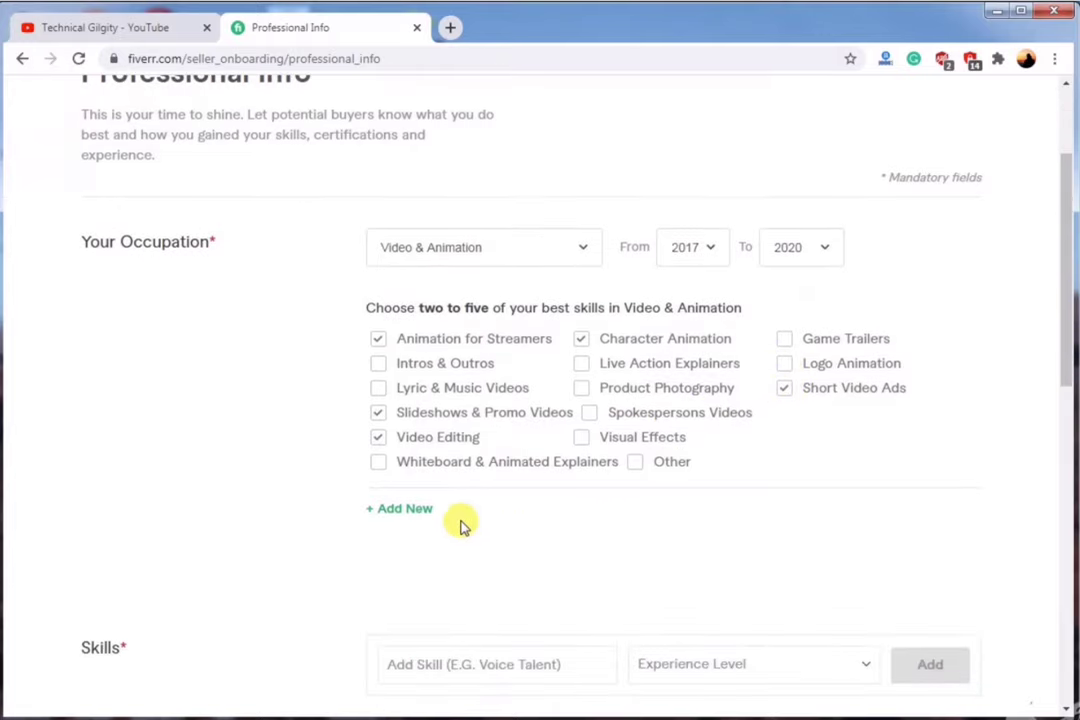
scroll(495, 504, "down", 3)
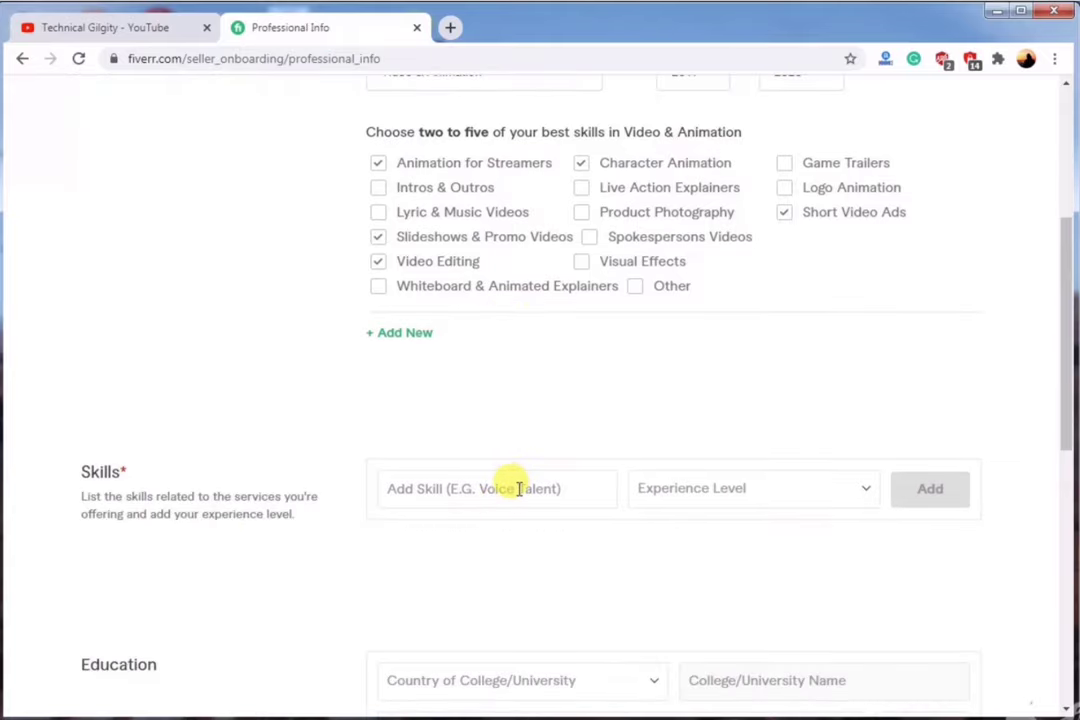
left_click(514, 488)
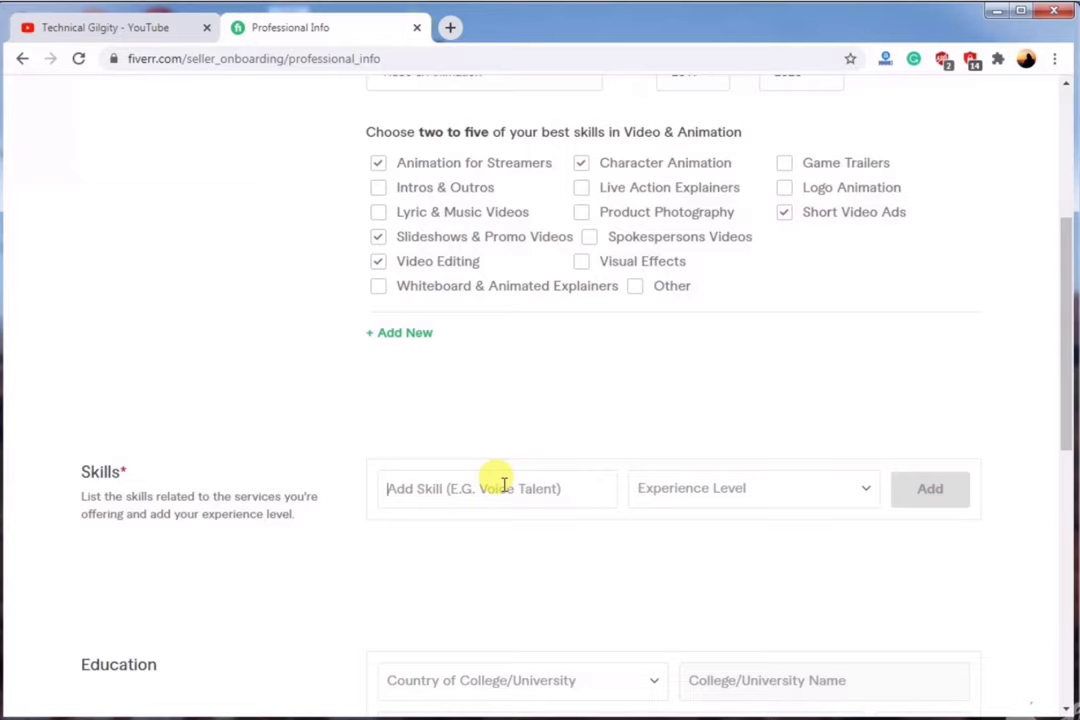
type("V")
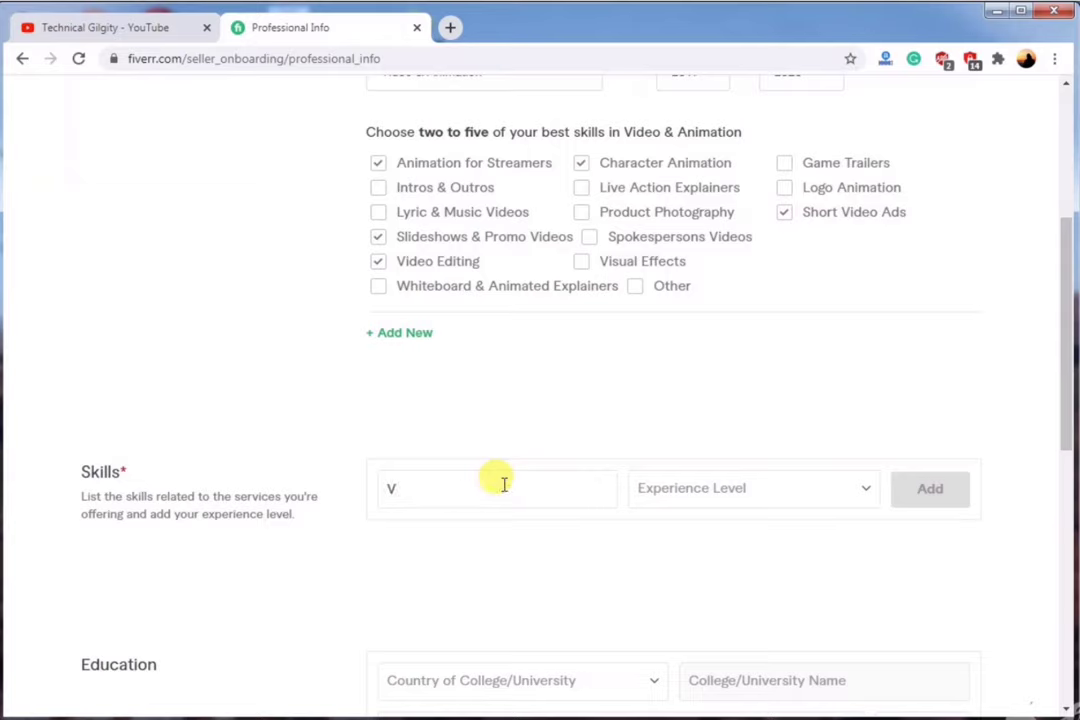
type("ideo Editin")
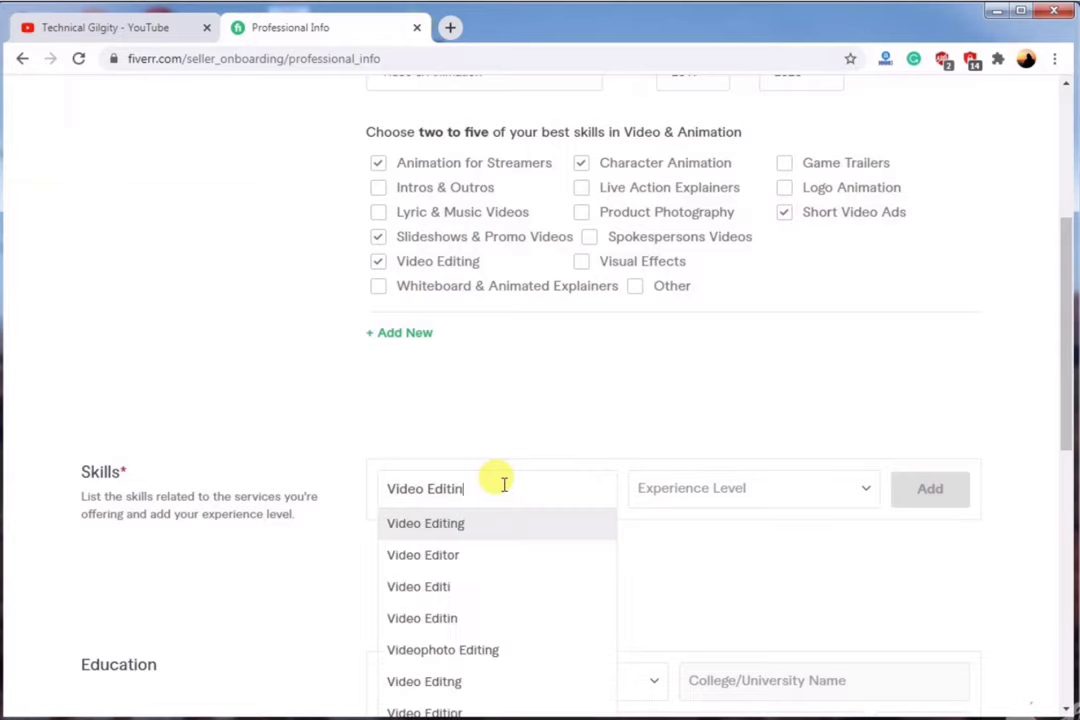
type("g")
left_click(483, 522)
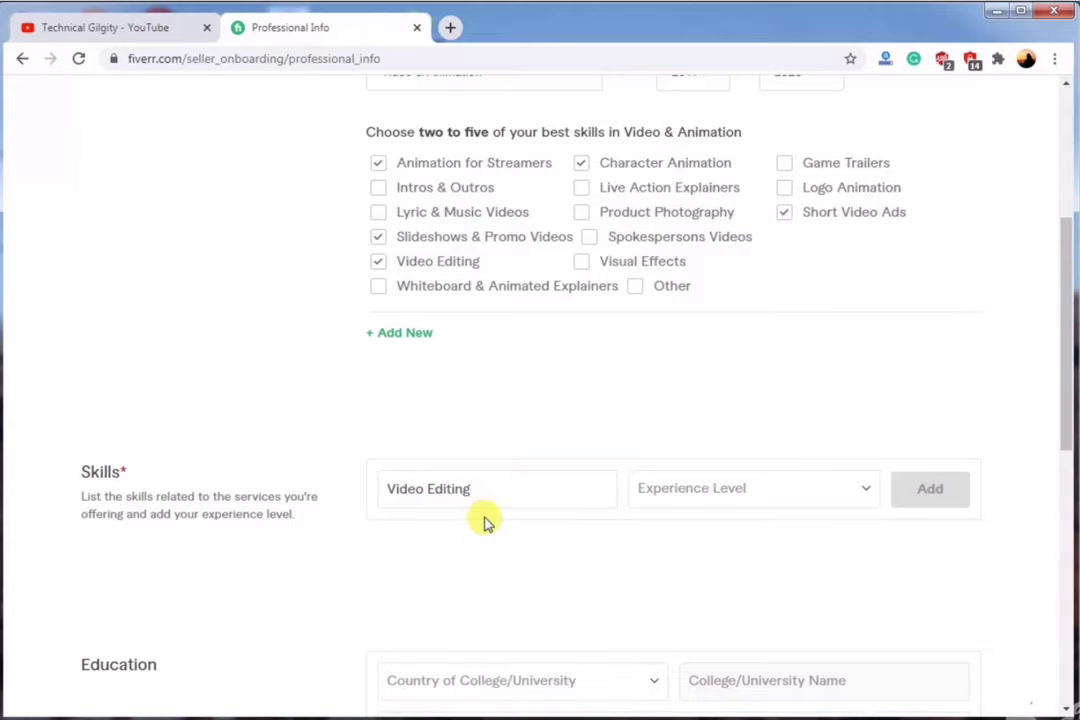
left_click(705, 497)
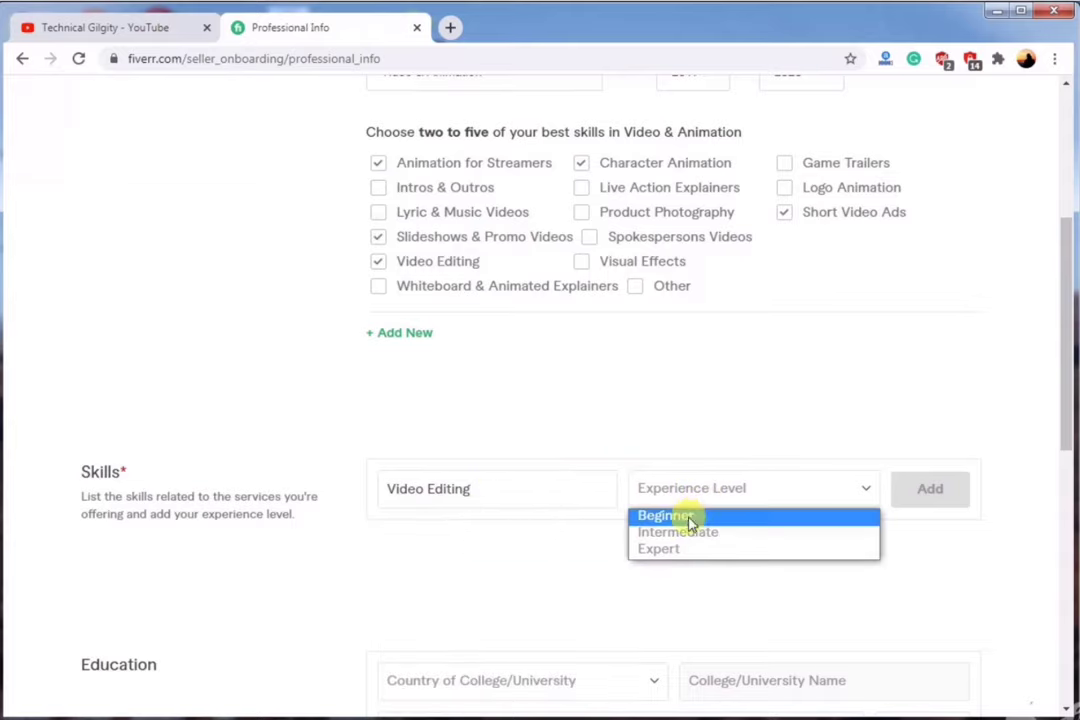
left_click(680, 533)
left_click(916, 489)
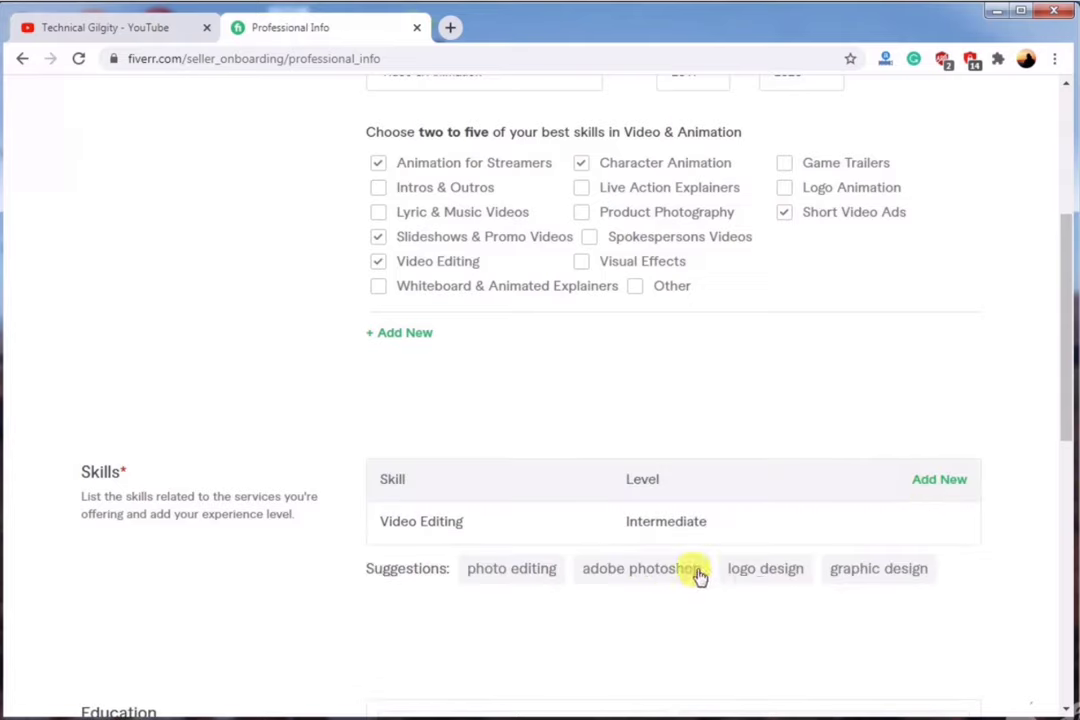
Add a Forestry education entry in Pakistan, graduated 2018, and continue to Linked Accounts.
scroll(687, 608, "down", 2)
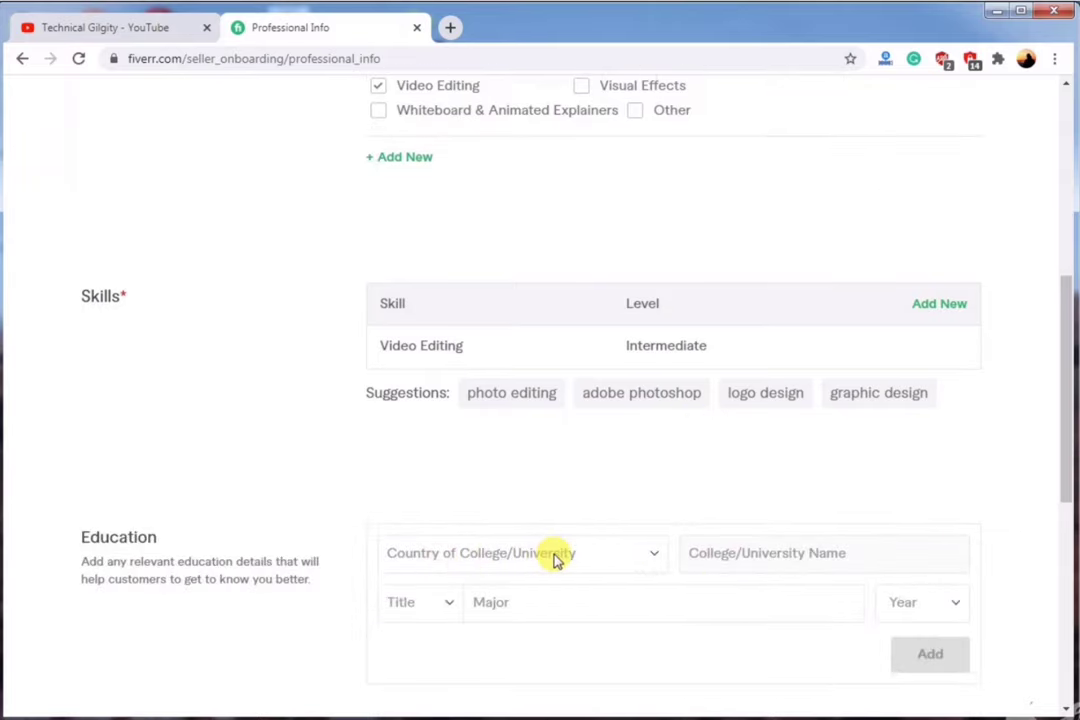
scroll(552, 557, "down", 1)
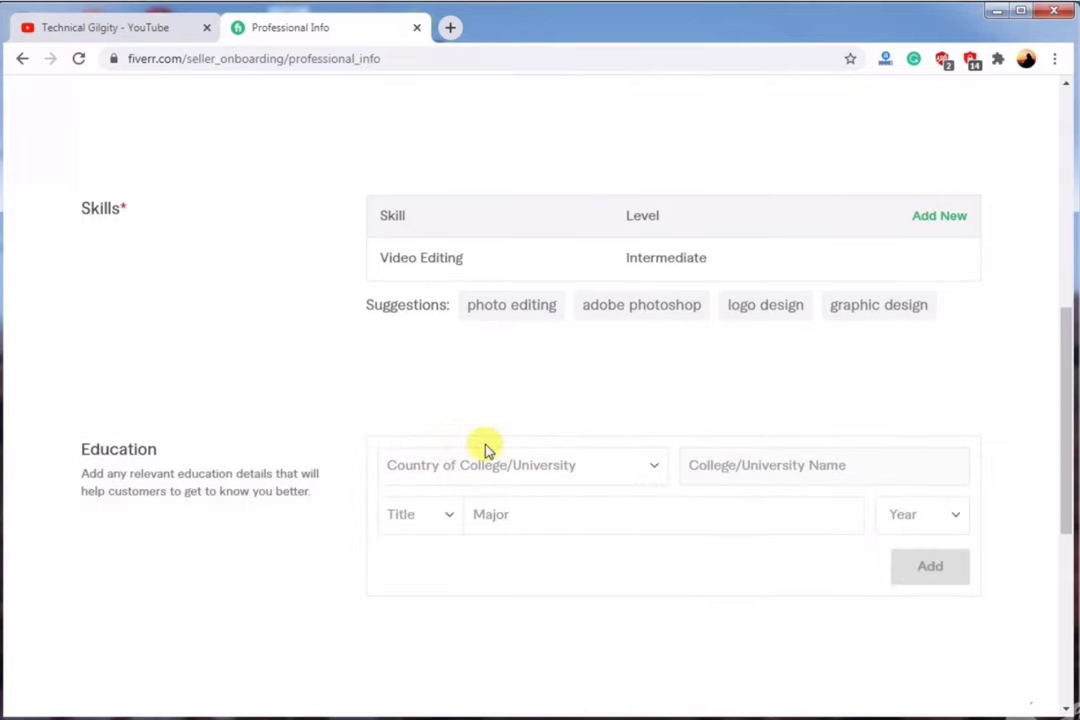
left_click(516, 470)
scroll(480, 295, "down", 10)
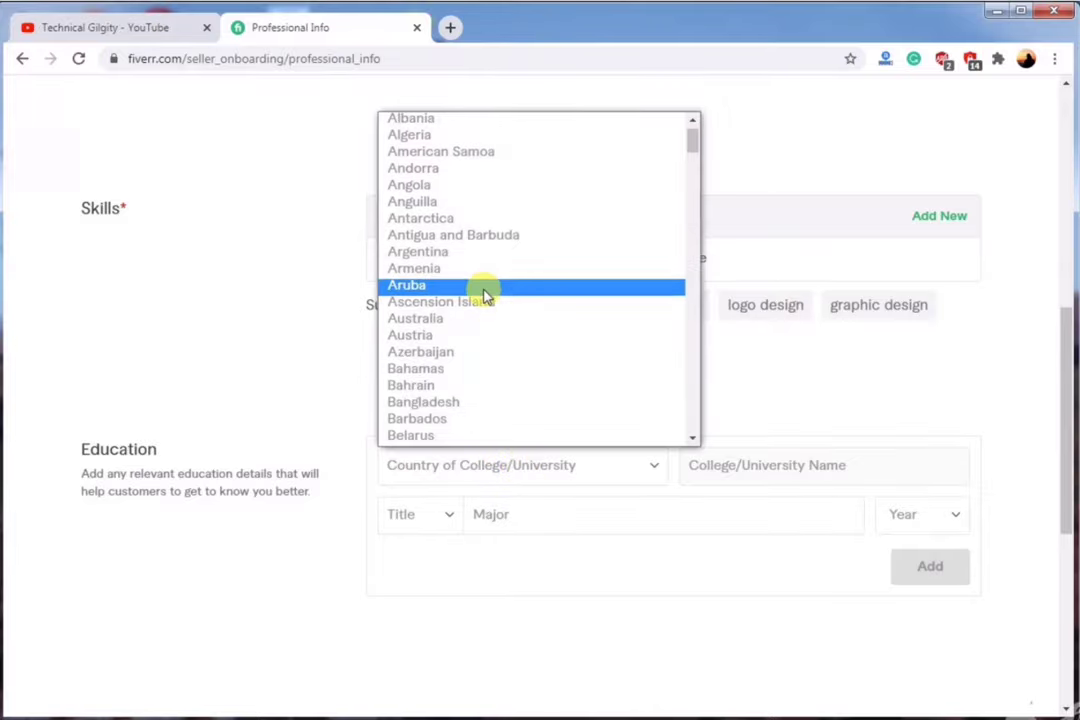
scroll(480, 295, "down", 20)
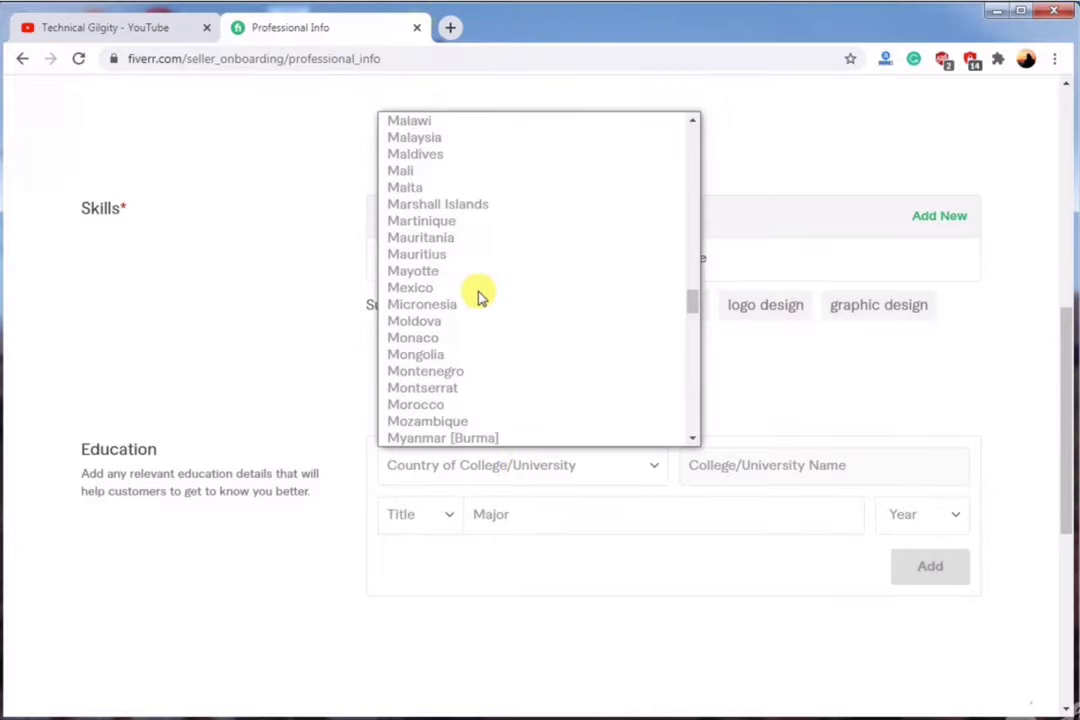
scroll(478, 292, "down", 5)
scroll(477, 290, "up", 12)
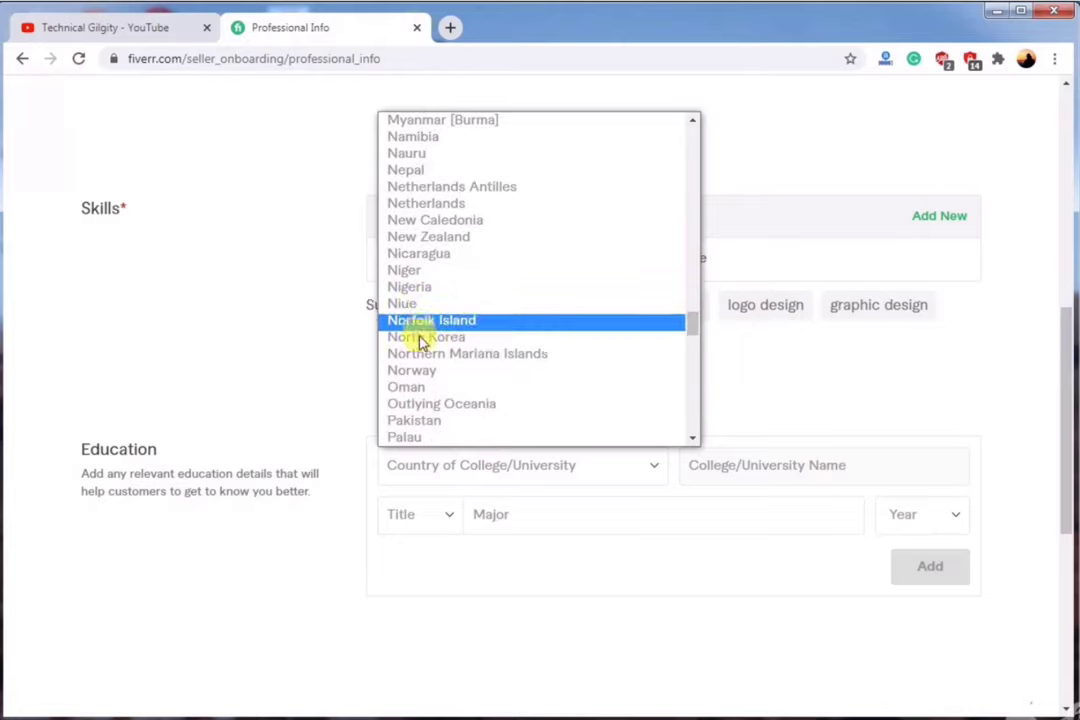
left_click(428, 421)
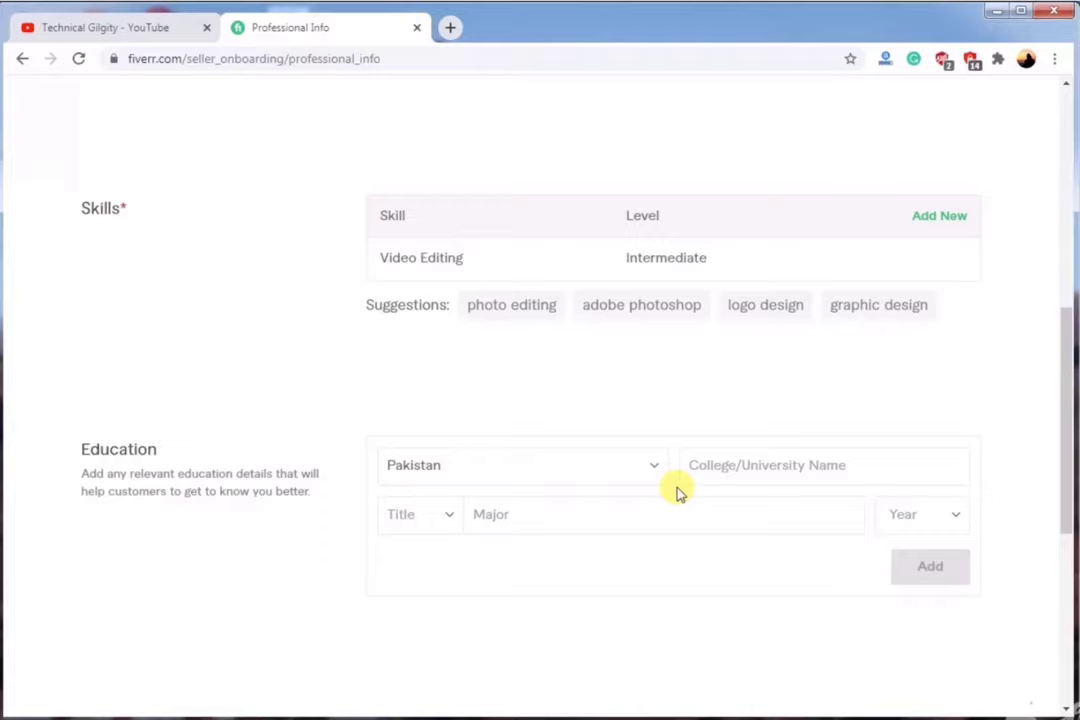
left_click(733, 472)
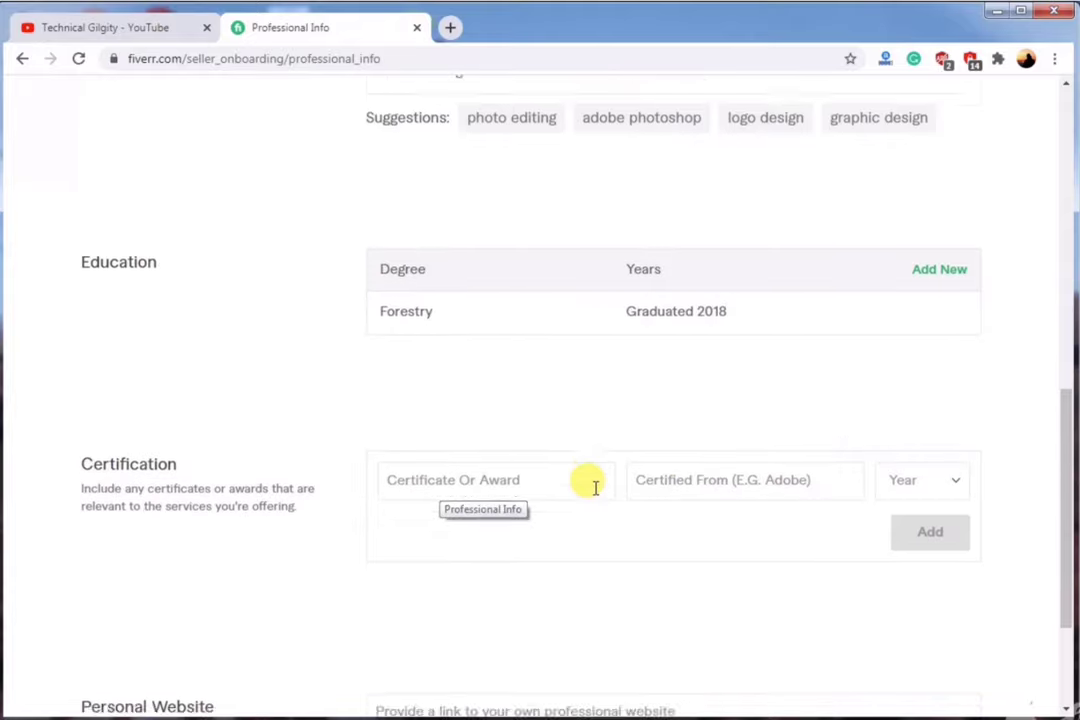
scroll(586, 494, "down", 3)
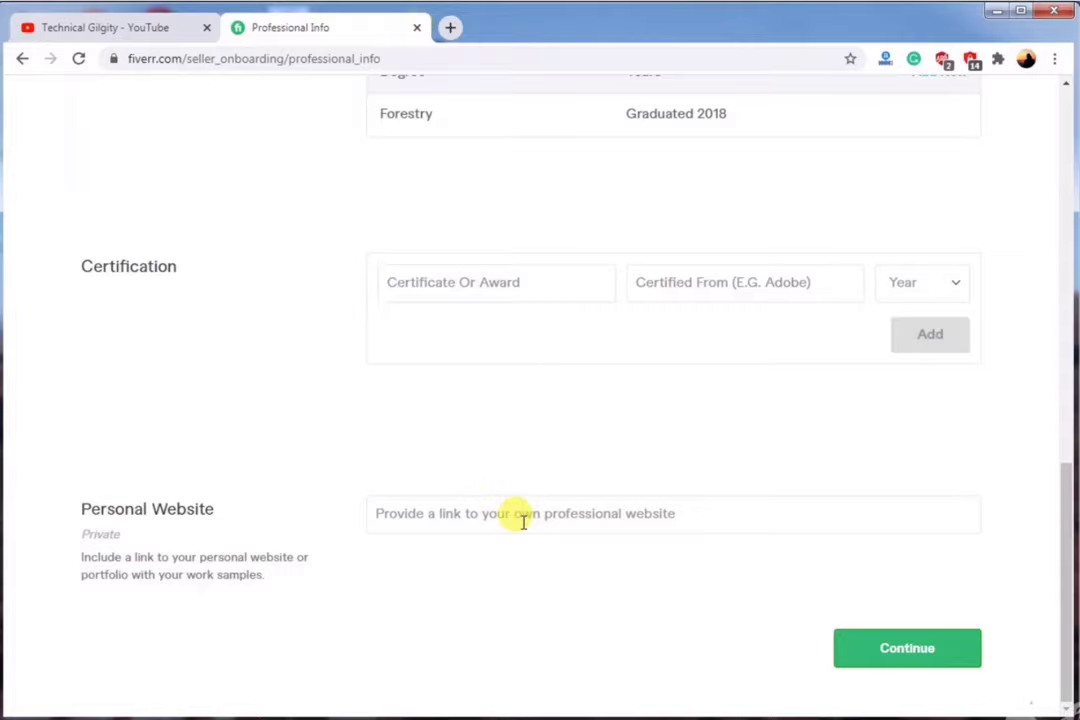
left_click(889, 658)
Connect the Google account under Linked Accounts and proceed to Account Security.
scroll(677, 523, "down", 1)
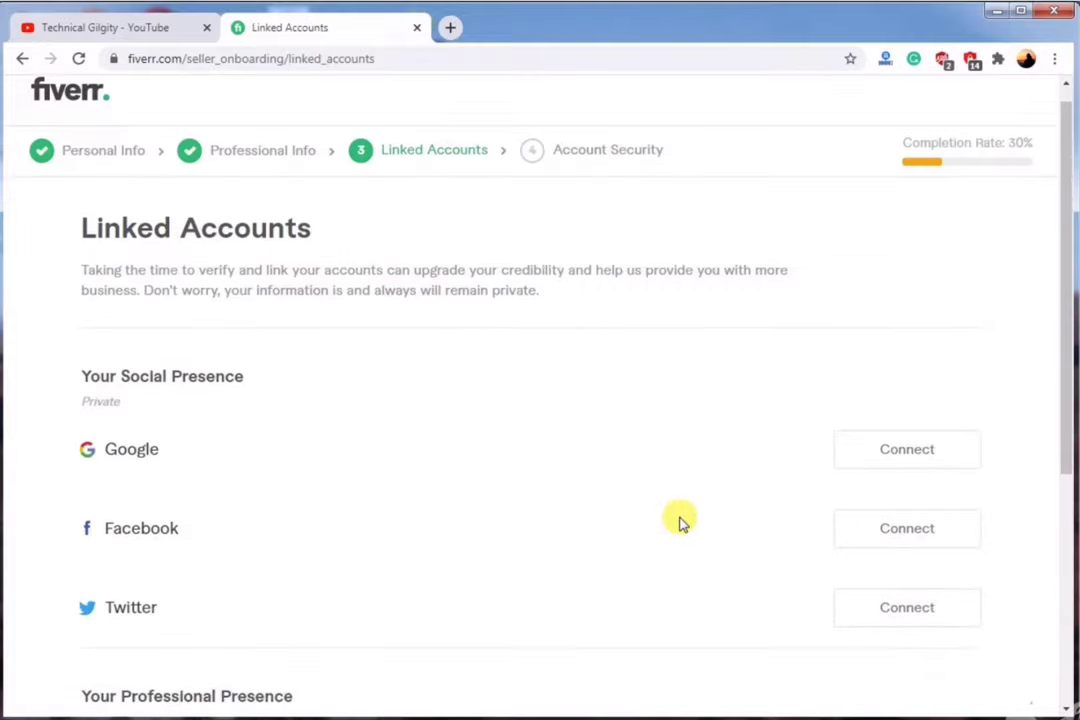
scroll(540, 290, "up", 1)
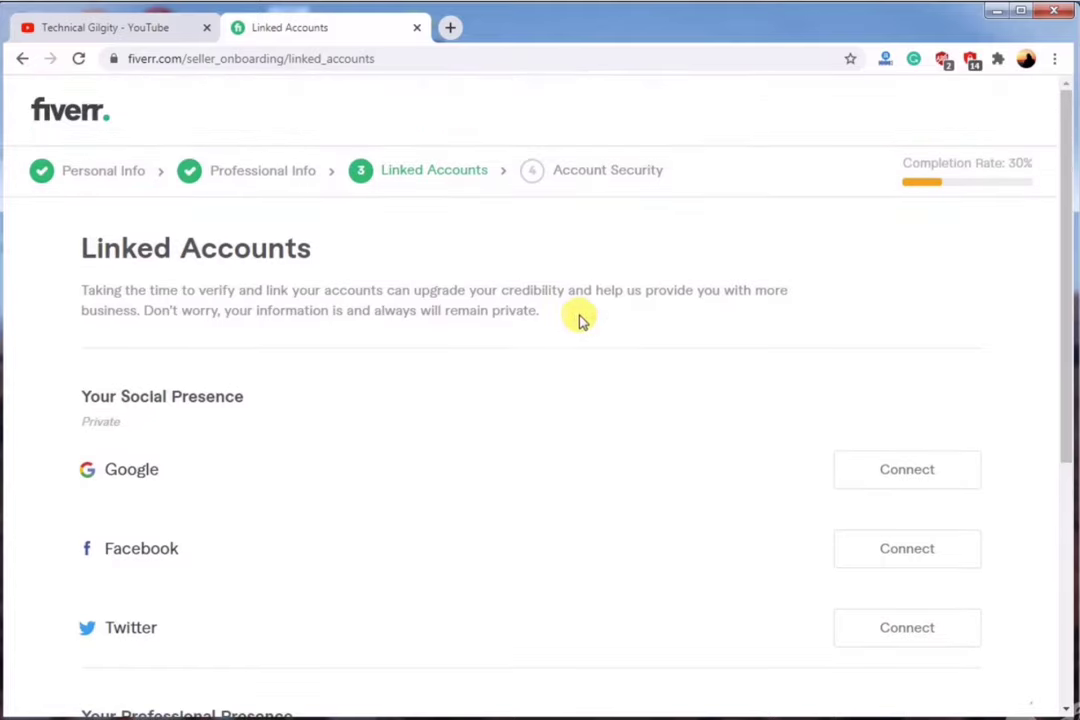
scroll(424, 313, "down", 5)
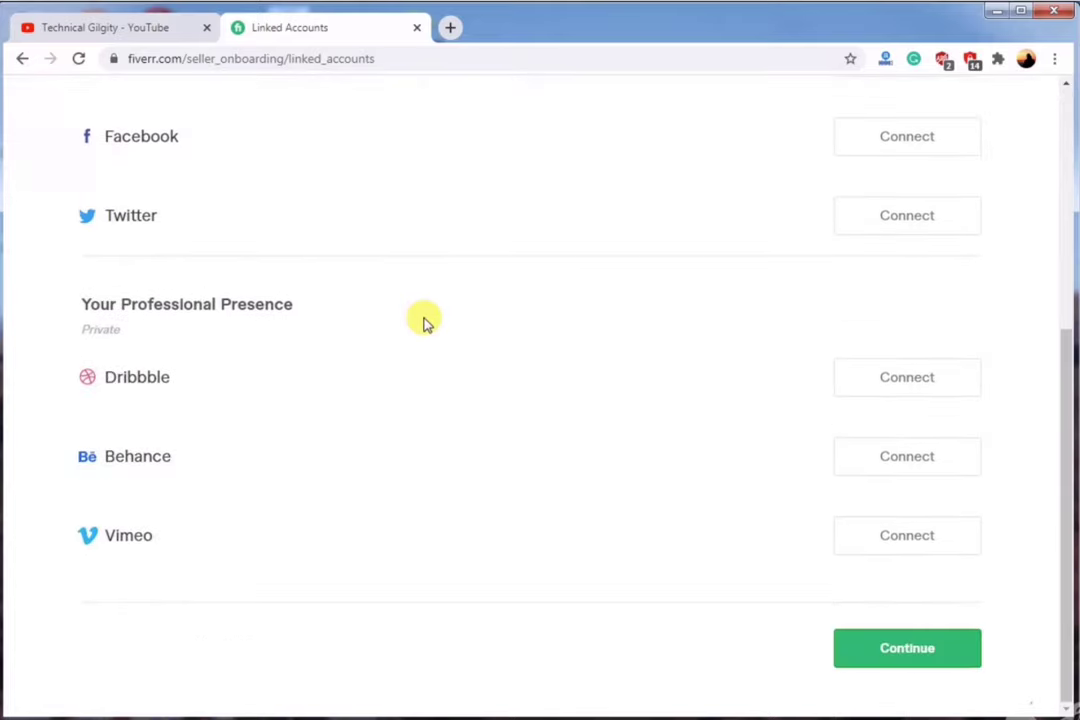
scroll(424, 320, "up", 1)
scroll(424, 320, "up", 4)
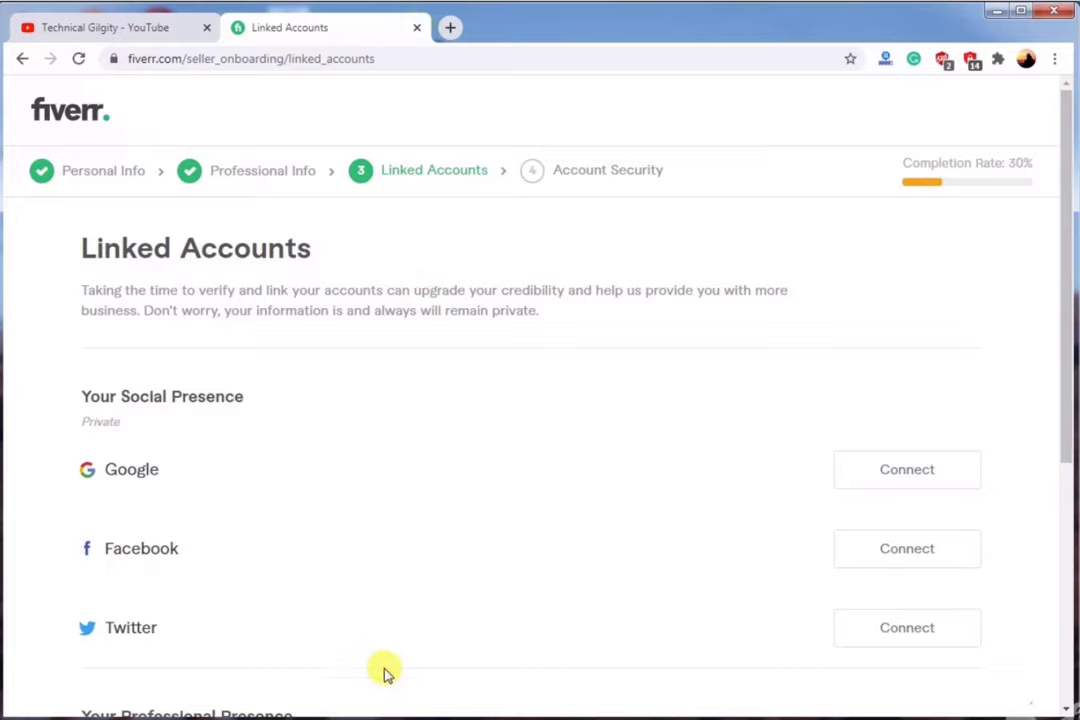
left_click(907, 474)
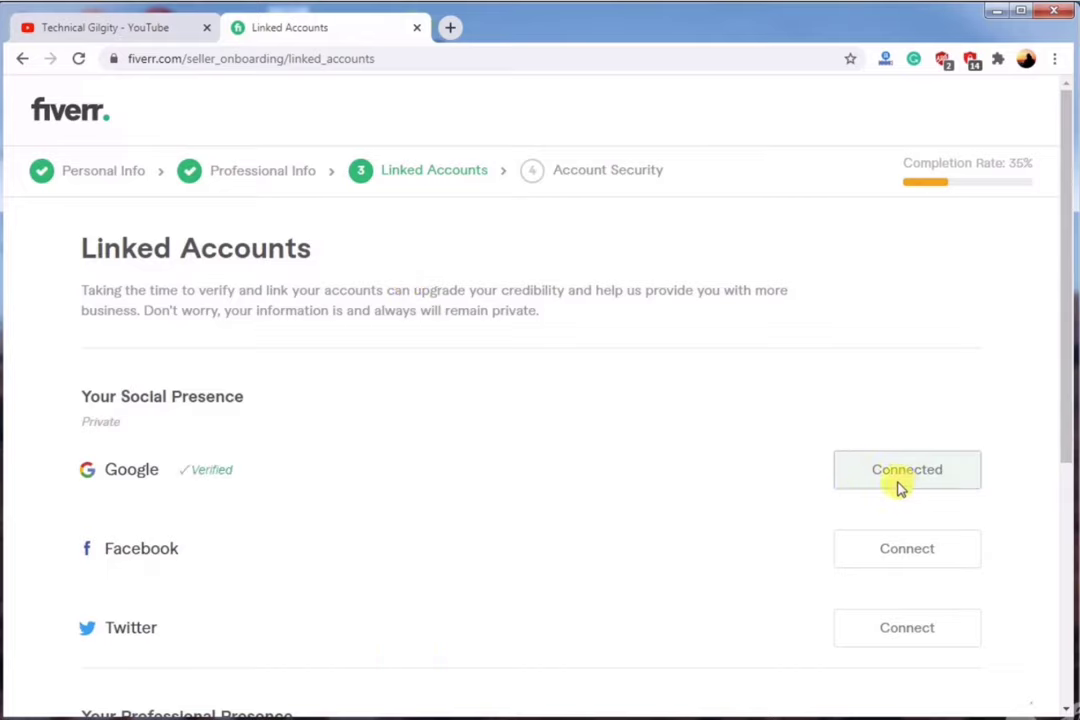
scroll(282, 499, "down", 4)
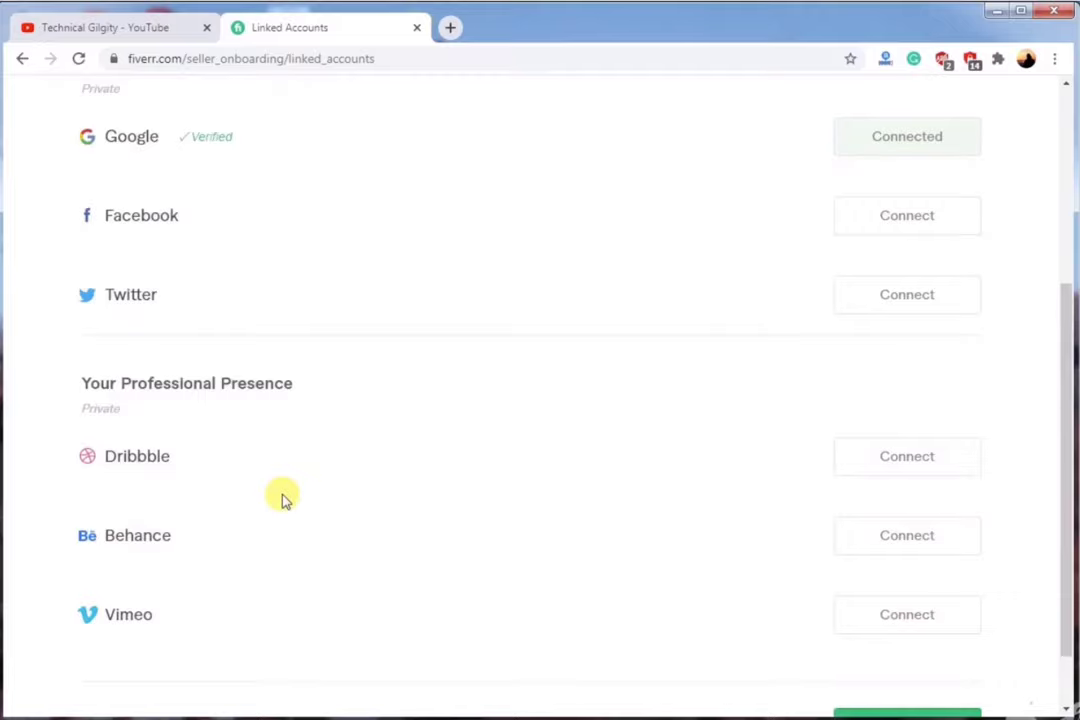
scroll(282, 499, "down", 1)
scroll(282, 499, "up", 1)
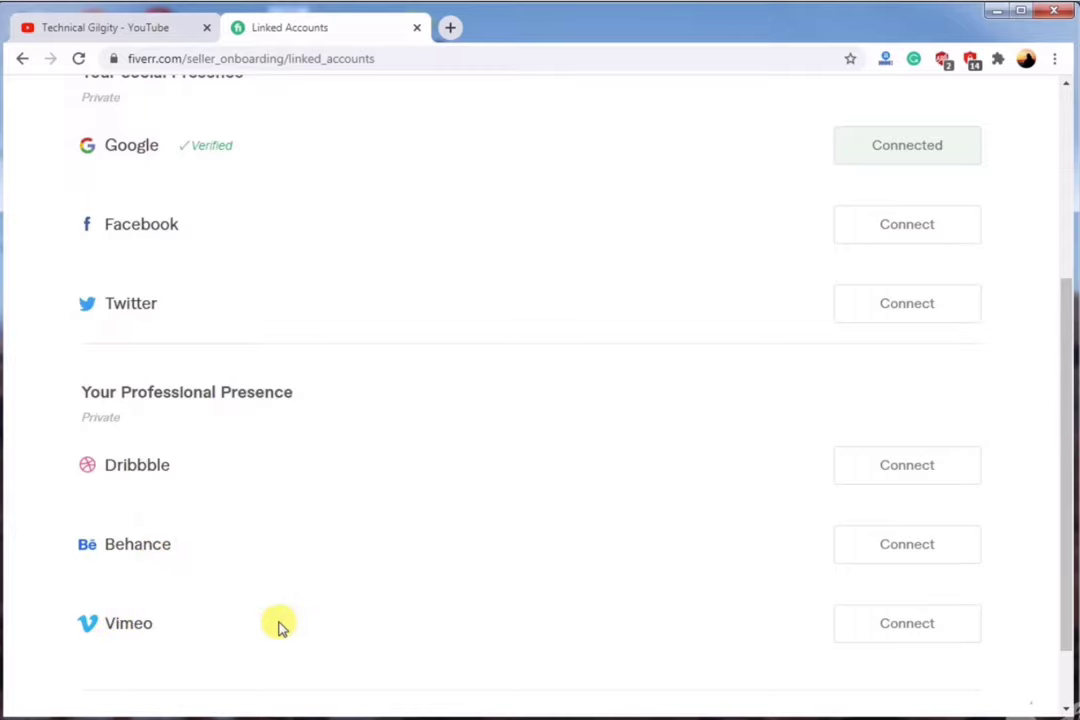
scroll(279, 625, "down", 3)
left_click(912, 648)
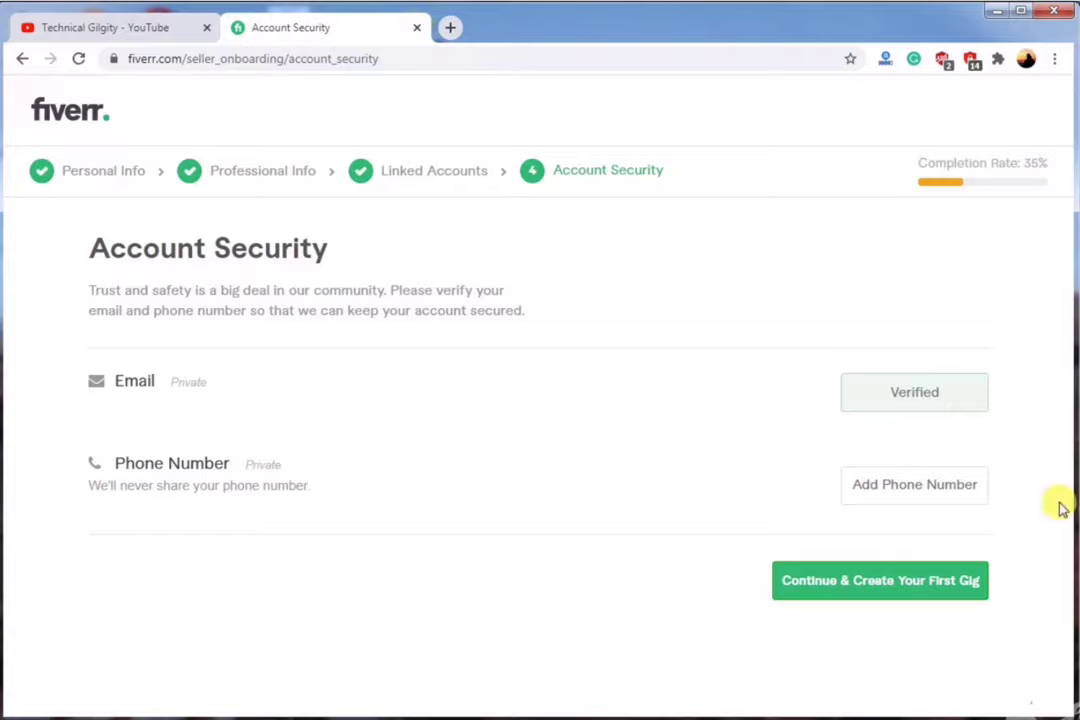
Verify the phone number, finish Account Security and close the All Done confirmation.
left_click(886, 487)
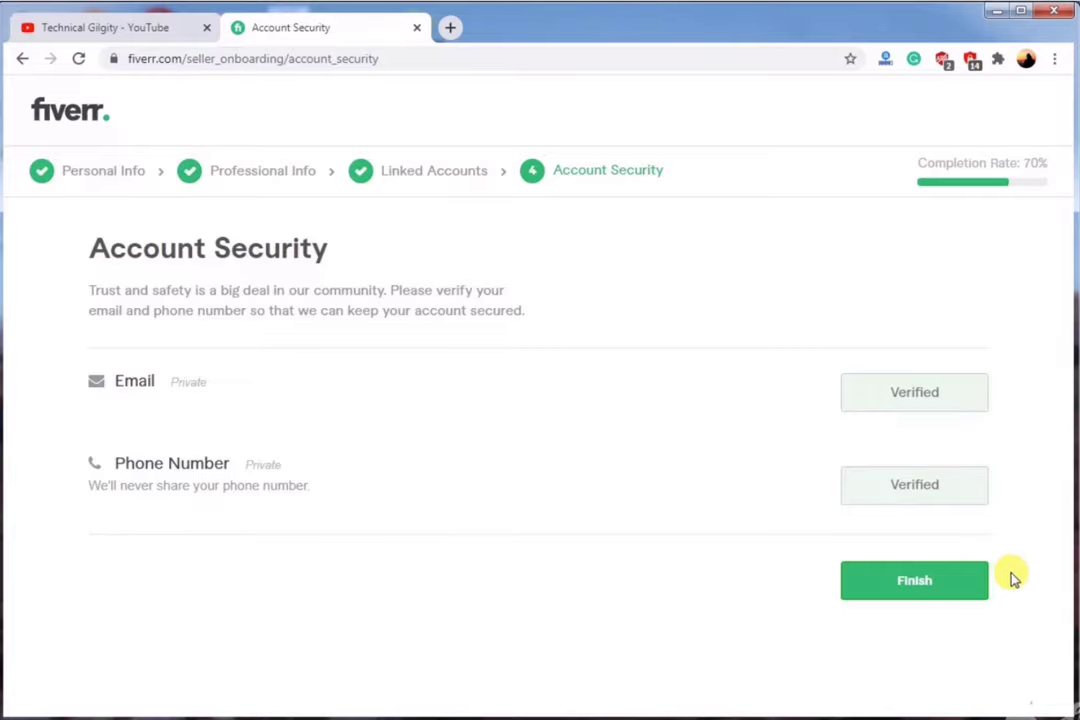
left_click(914, 582)
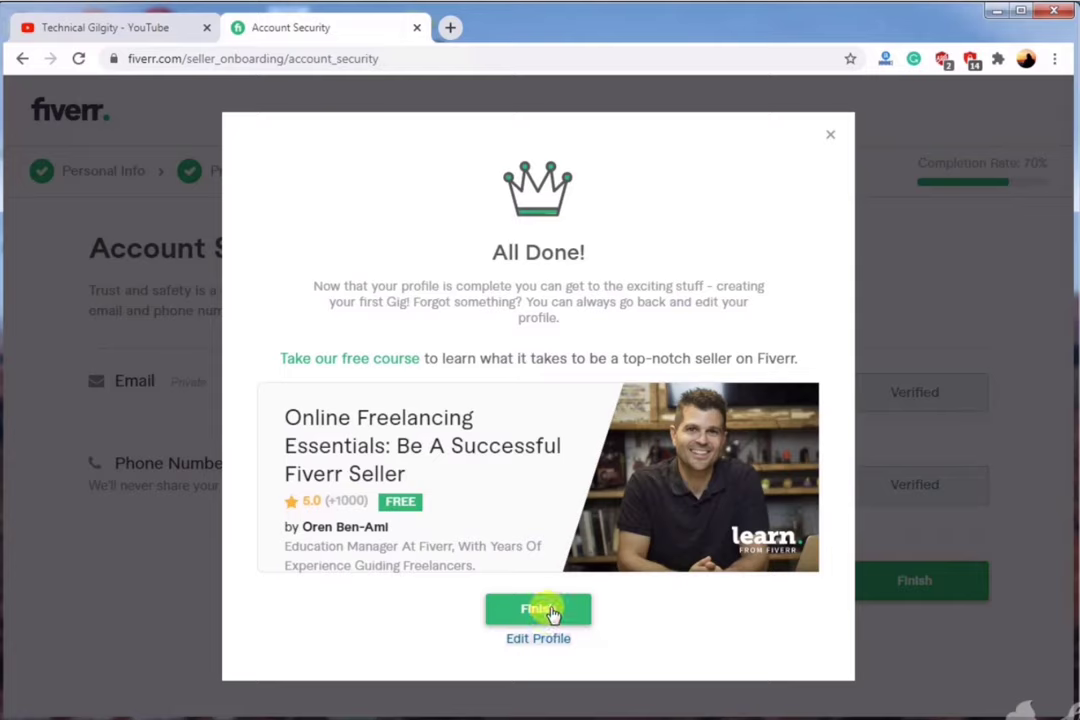
left_click(551, 612)
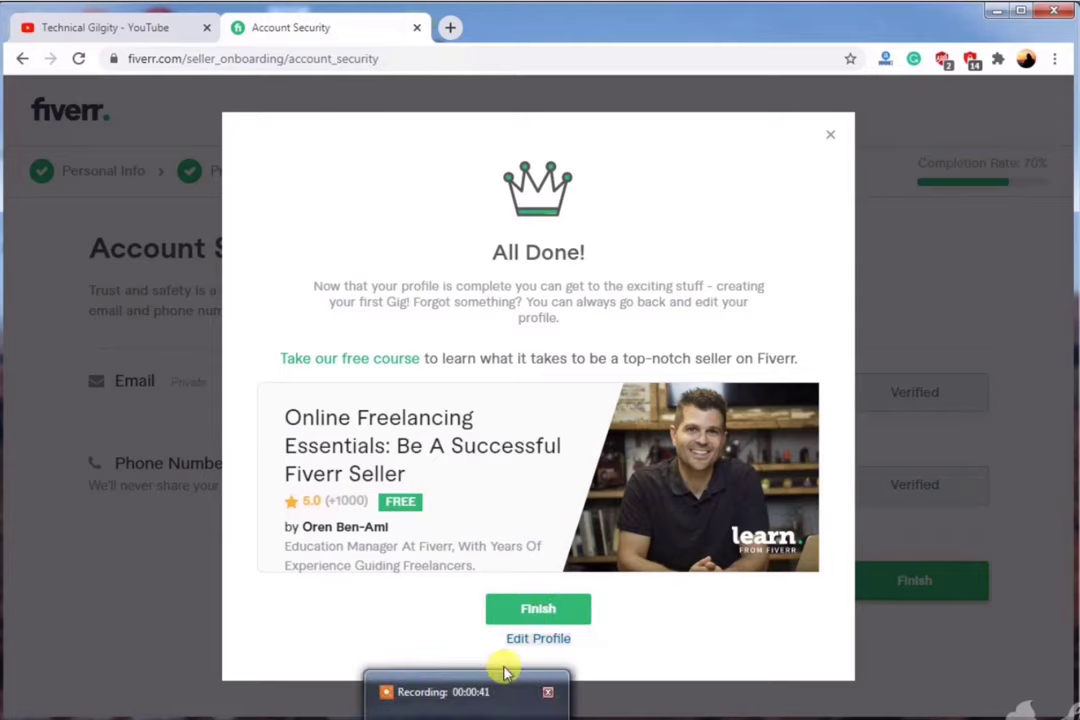
left_click(530, 610)
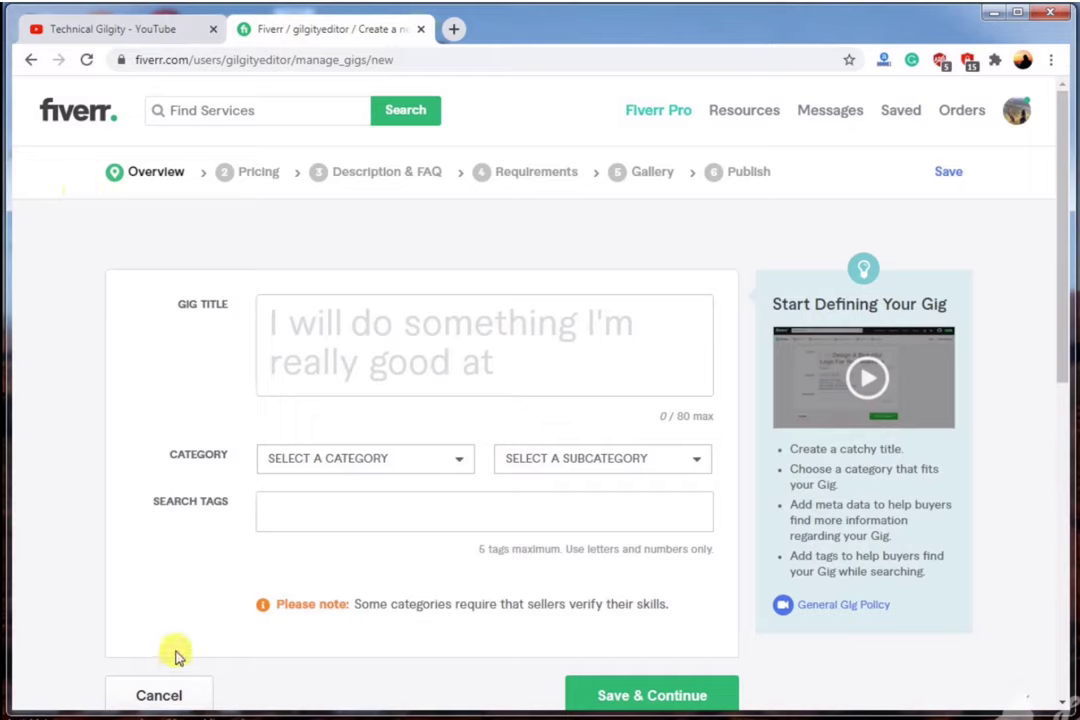
Open Fiverr's marketplace home page in a new tab beside the empty gig Overview form.
left_click(272, 181)
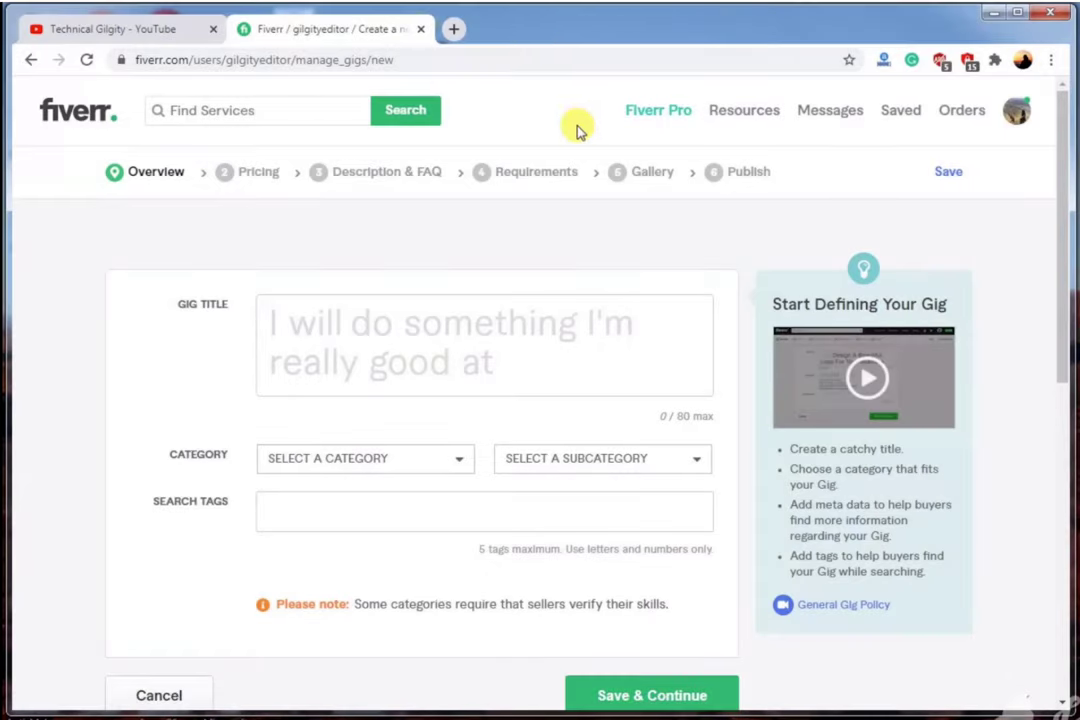
left_click(405, 110)
Search for 'video editing for youtube vlog' gigs, browse results, then return to the gig form.
left_click(290, 111)
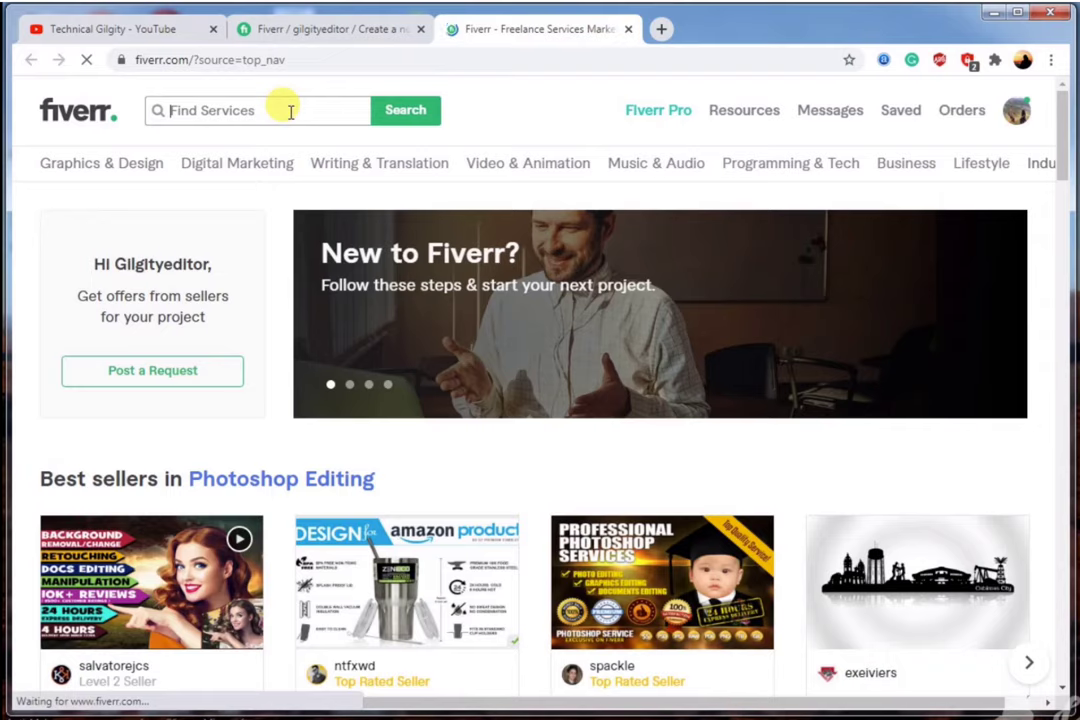
type("edit vlog")
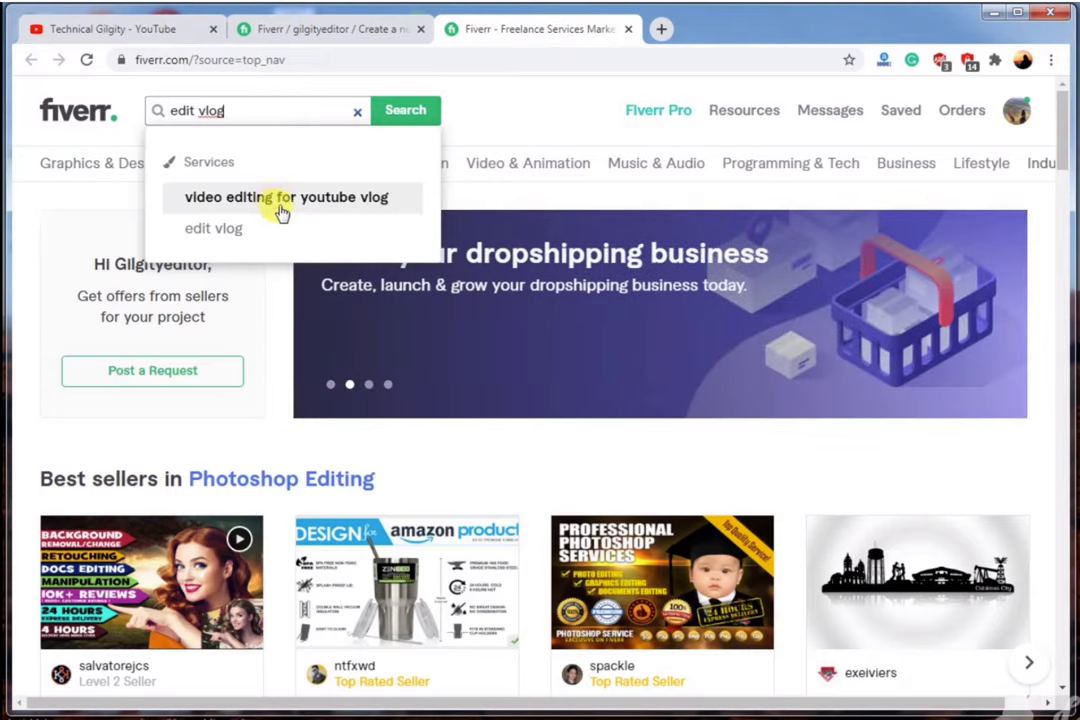
left_click(285, 200)
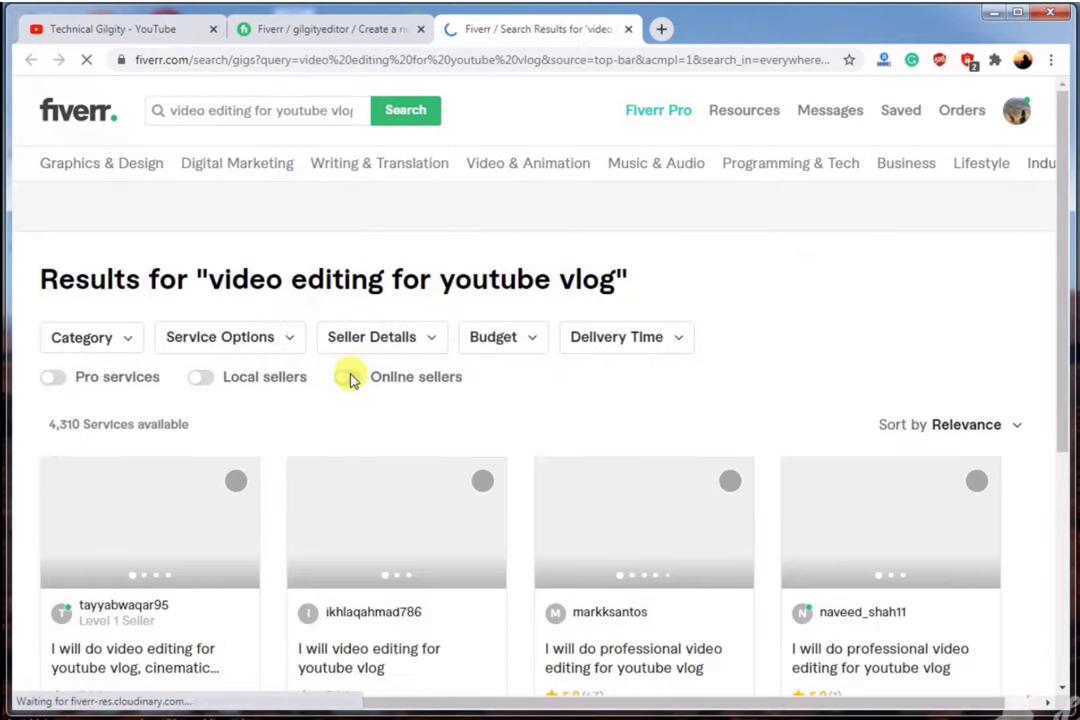
scroll(349, 378, "down", 2)
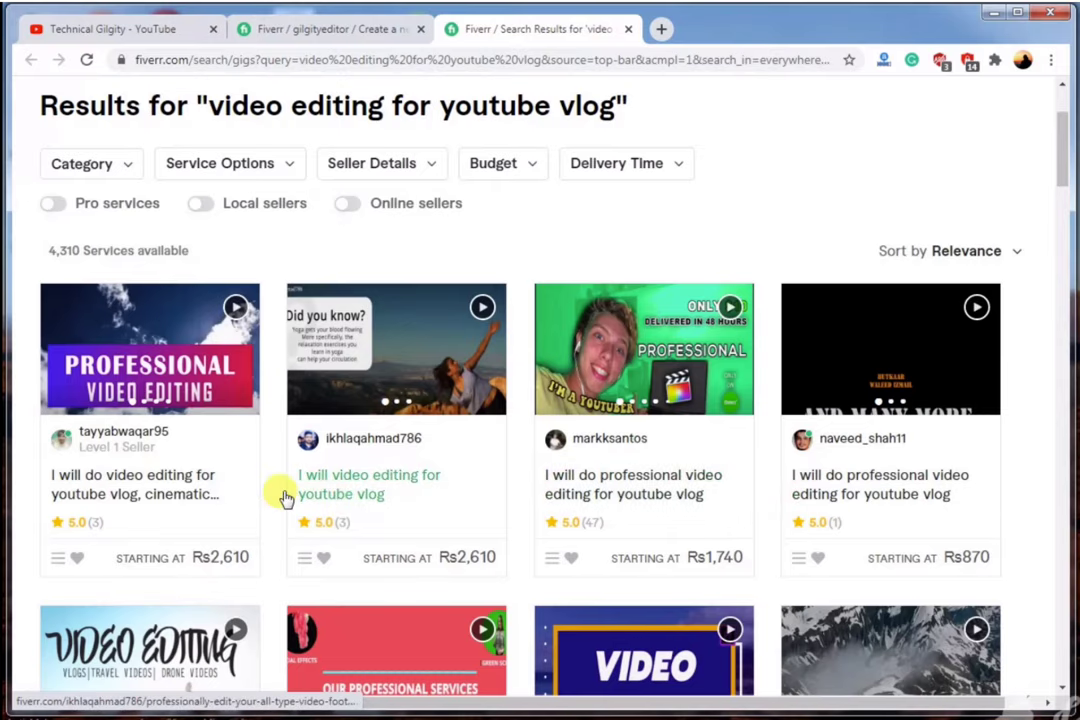
scroll(155, 420, "up", 2)
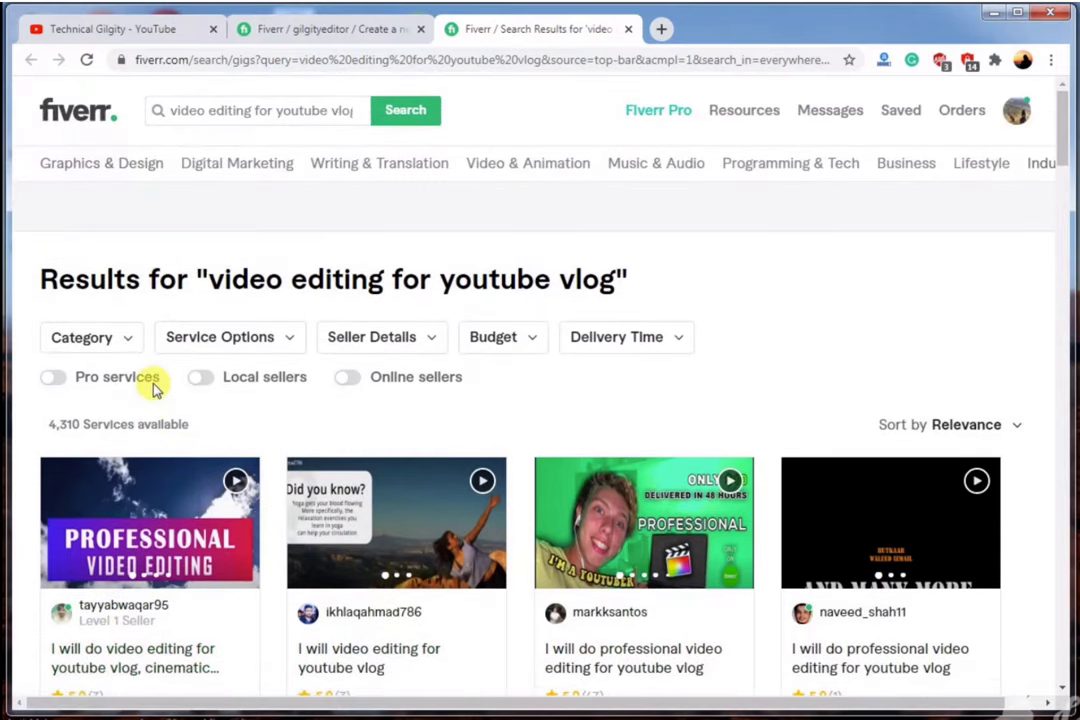
mouse_move(117, 377)
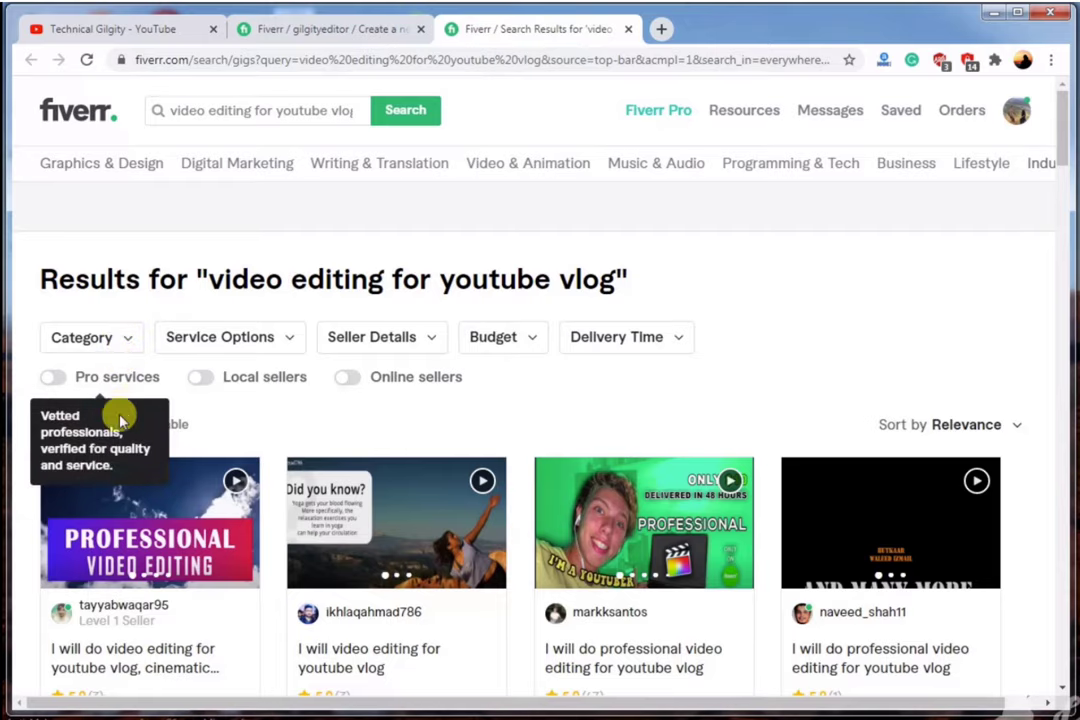
left_click(330, 28)
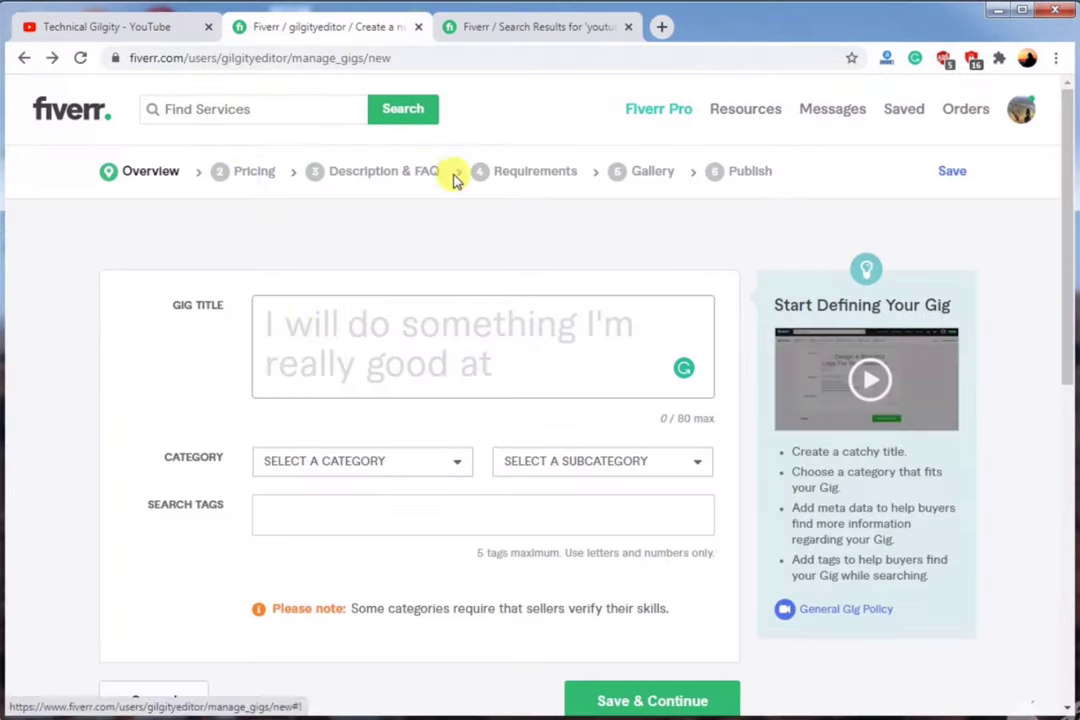
Title the gig 'I will do vlog editing for youtube'.
mouse_move(329, 343)
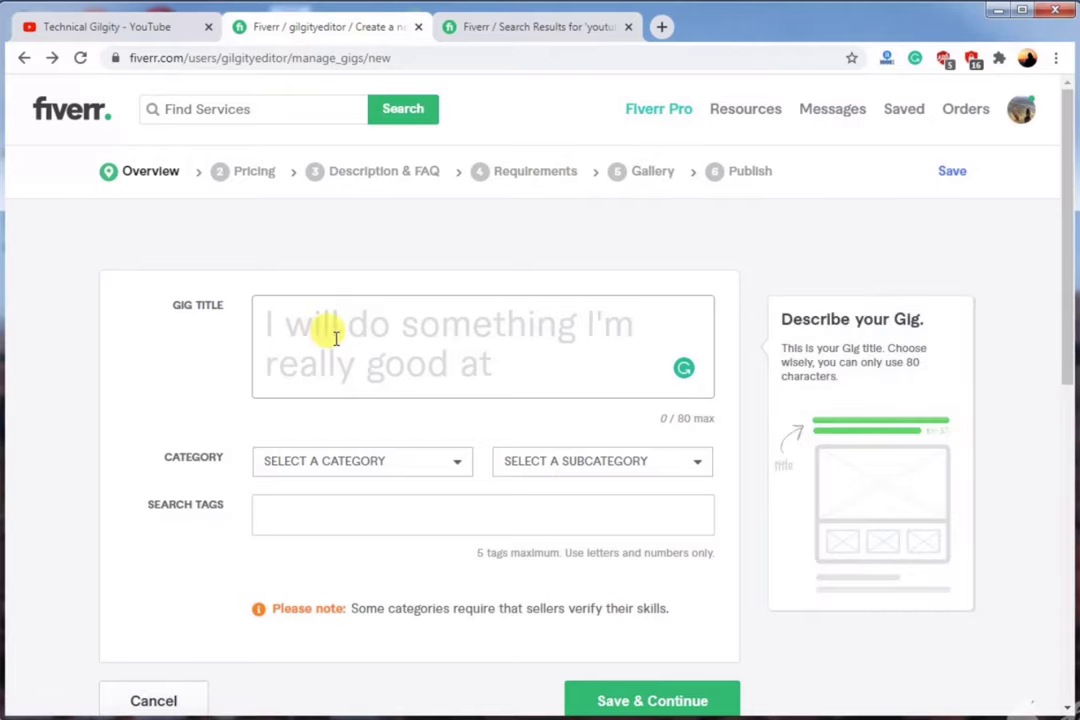
type("D")
key("BackSpace")
type("d")
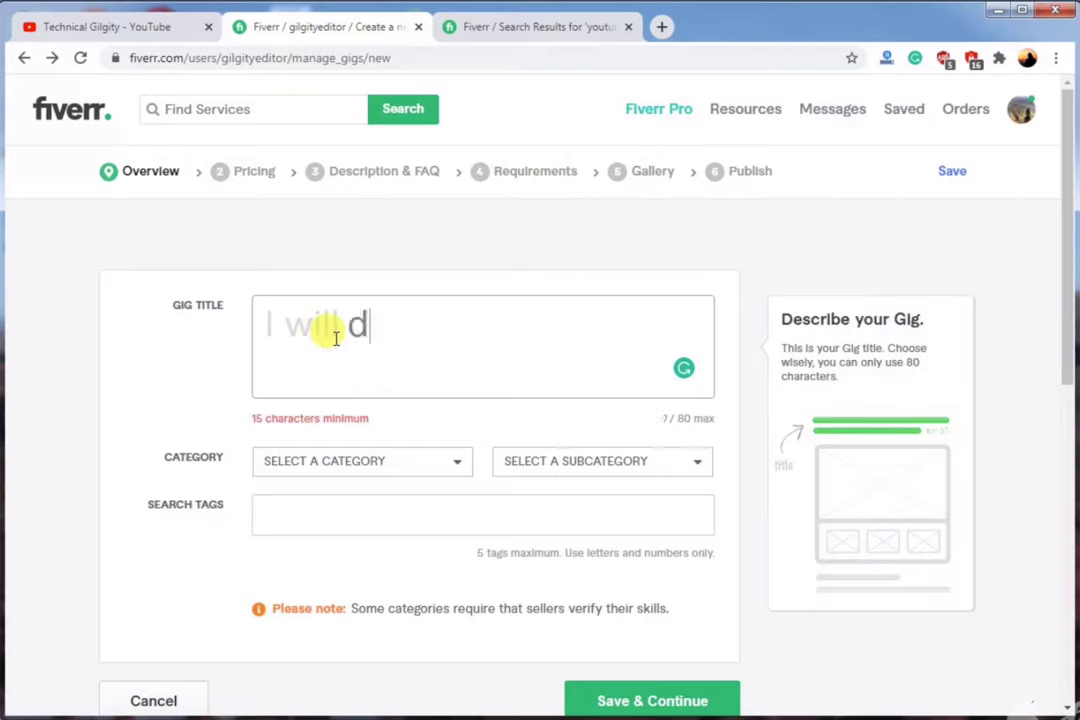
type("o vo")
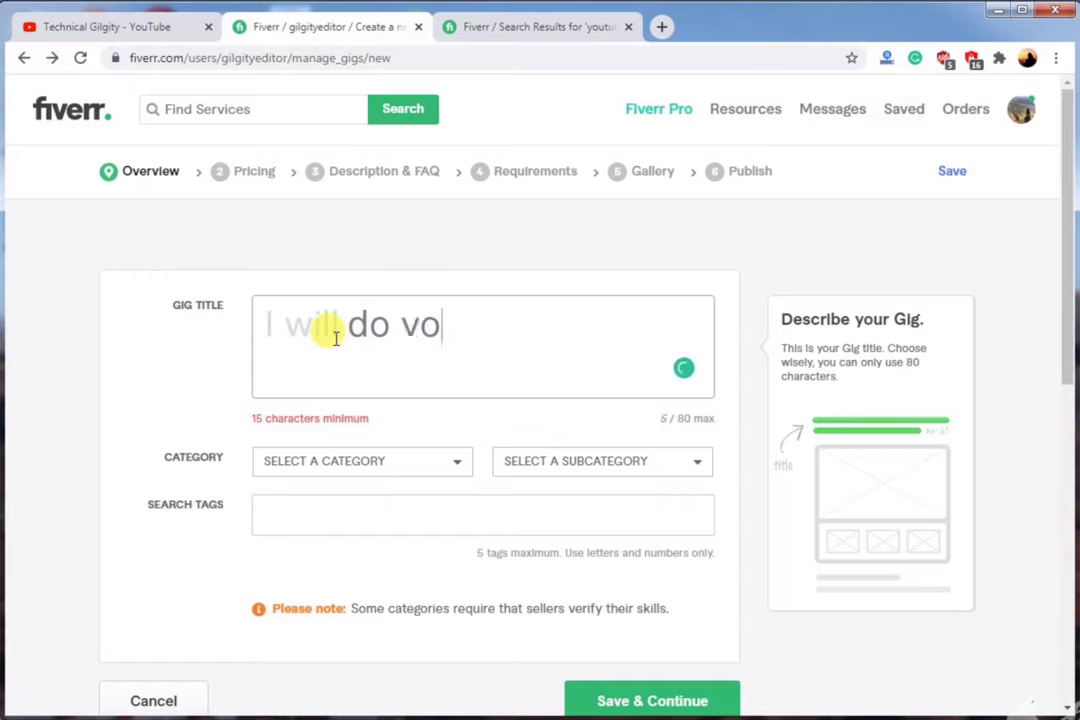
key("BackSpace")
type("log ")
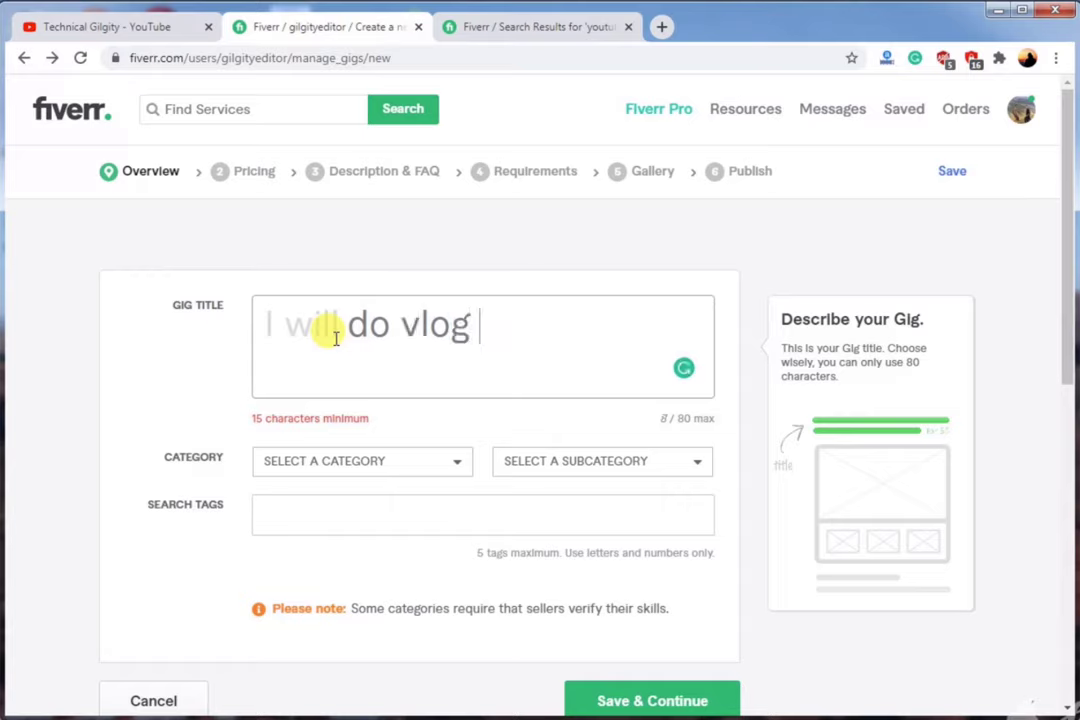
type("editing fo")
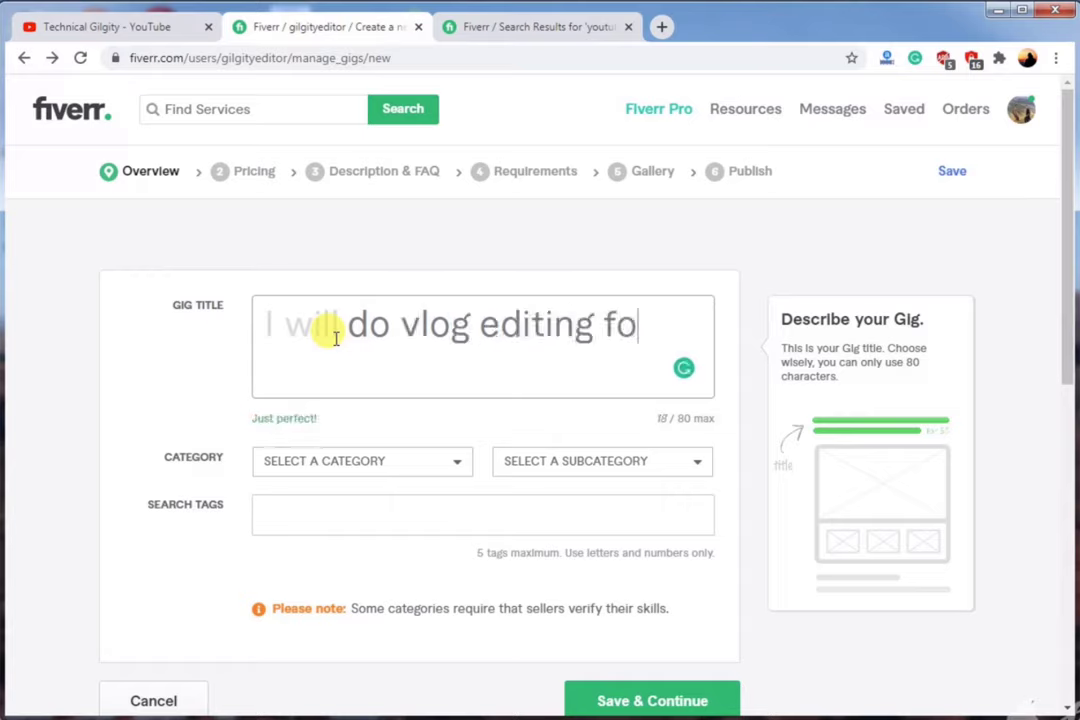
type("r youtube")
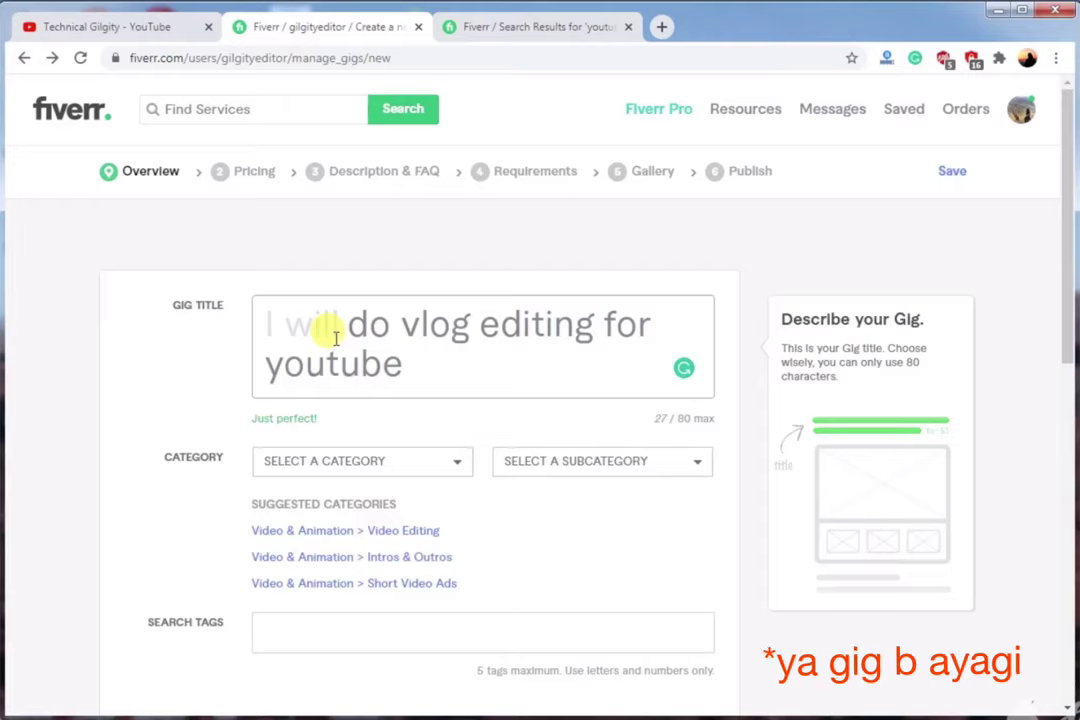
Set category Video & Animation, subcategory Video Editing, type Family & Travel Videos.
mouse_move(366, 463)
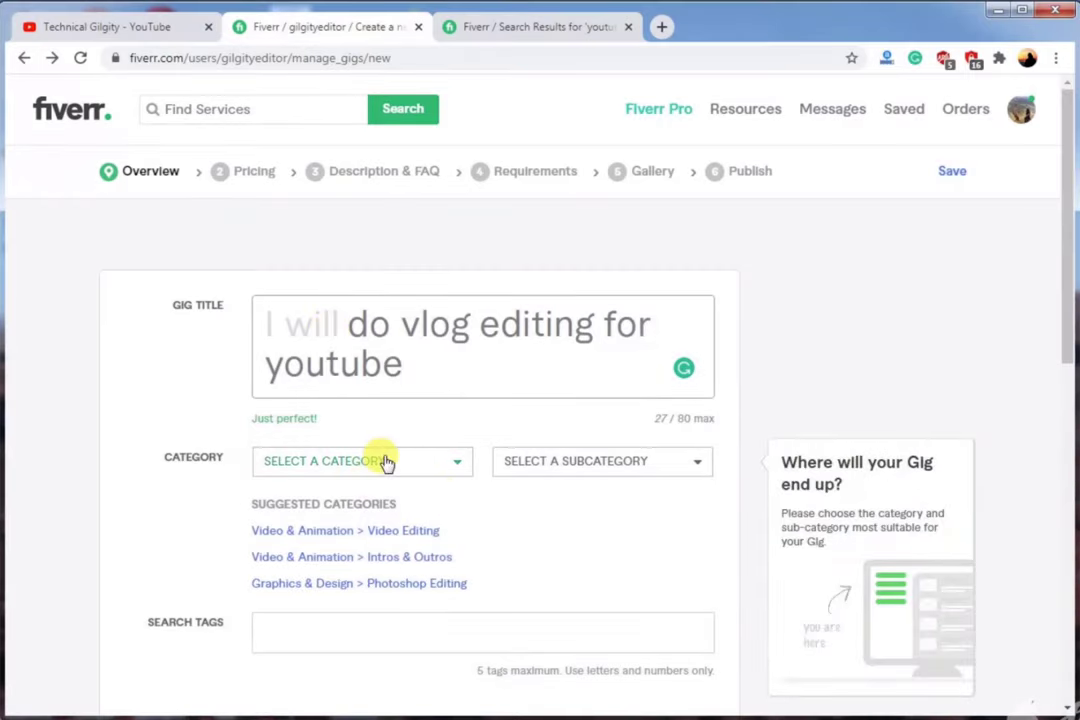
left_click(386, 464)
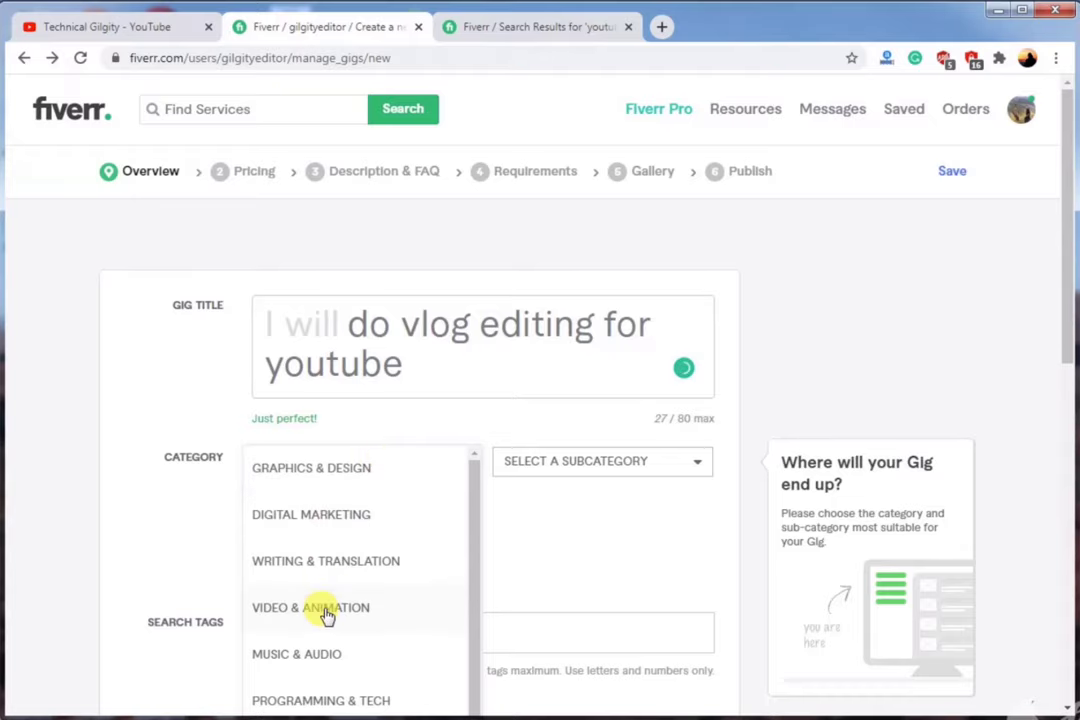
left_click(322, 610)
left_click(665, 478)
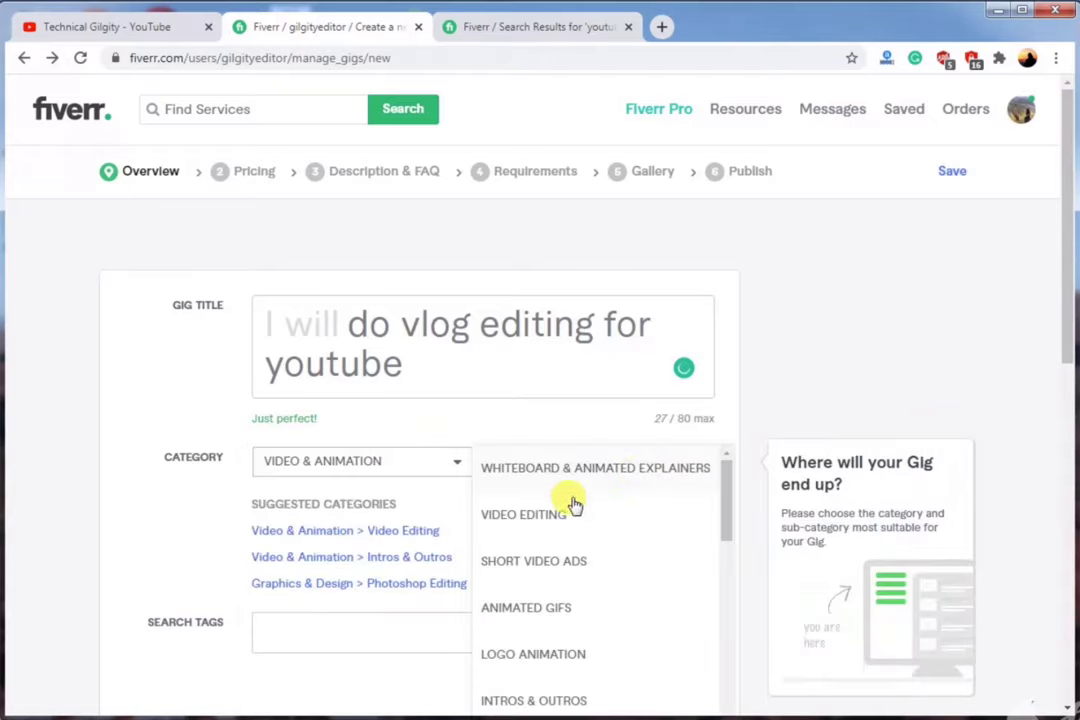
left_click(548, 522)
scroll(530, 402, "down", 2)
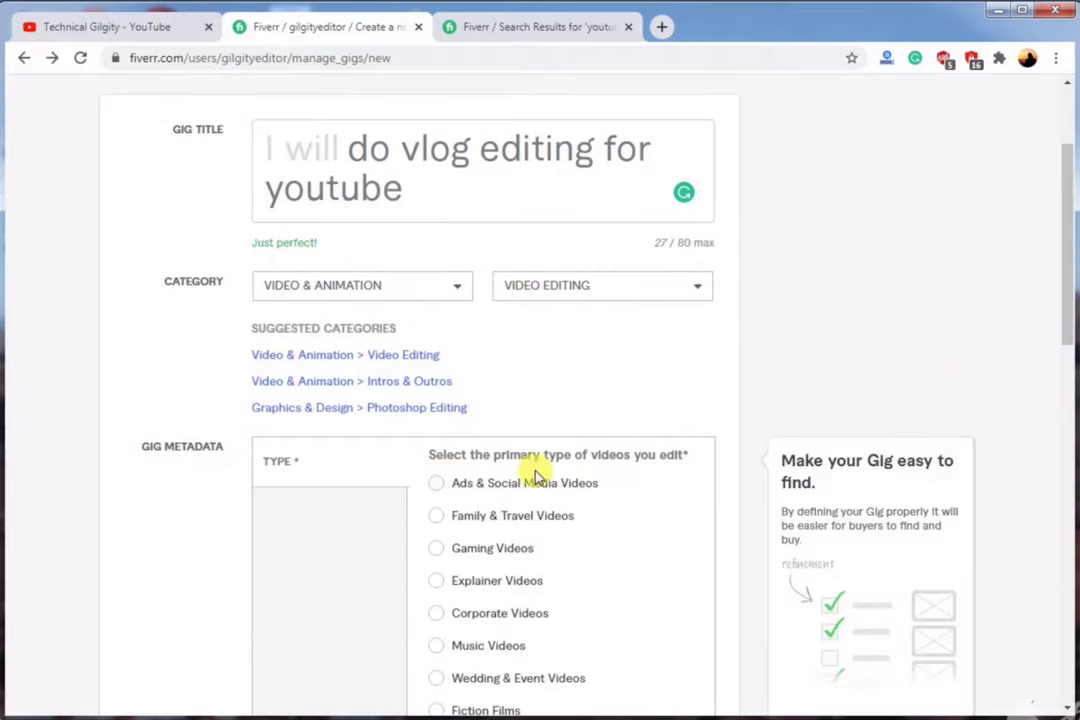
left_click(438, 517)
scroll(432, 446, "down", 5)
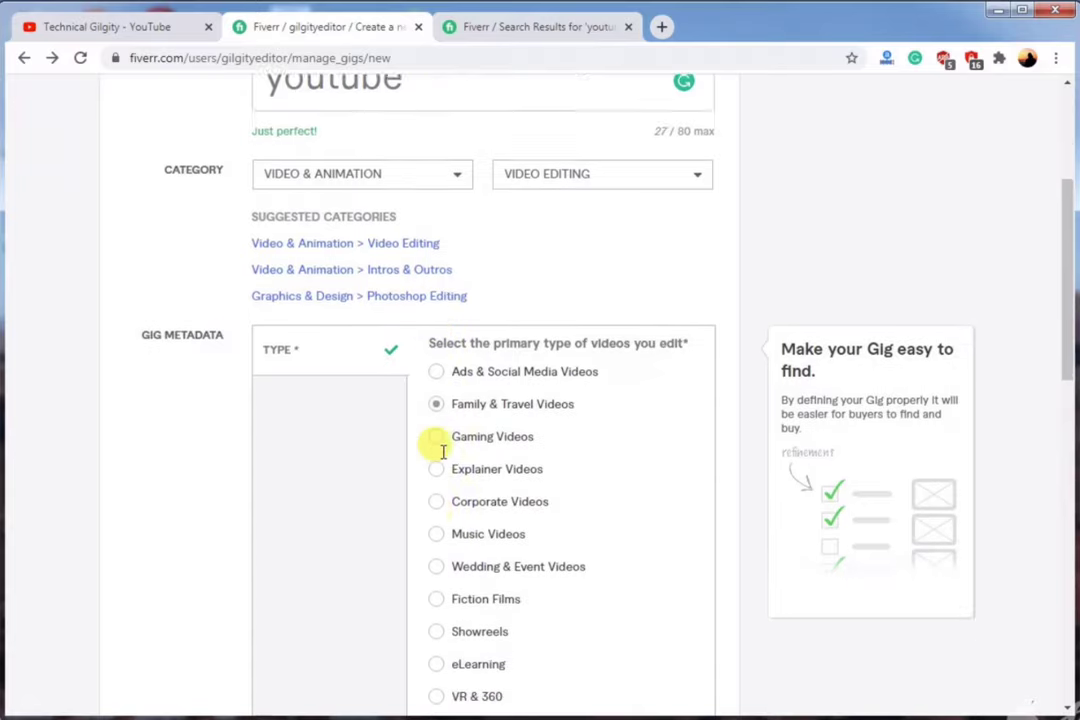
Add search tags VLOG EDITING and VIDEO EDITING, then save the overview.
left_click(328, 445)
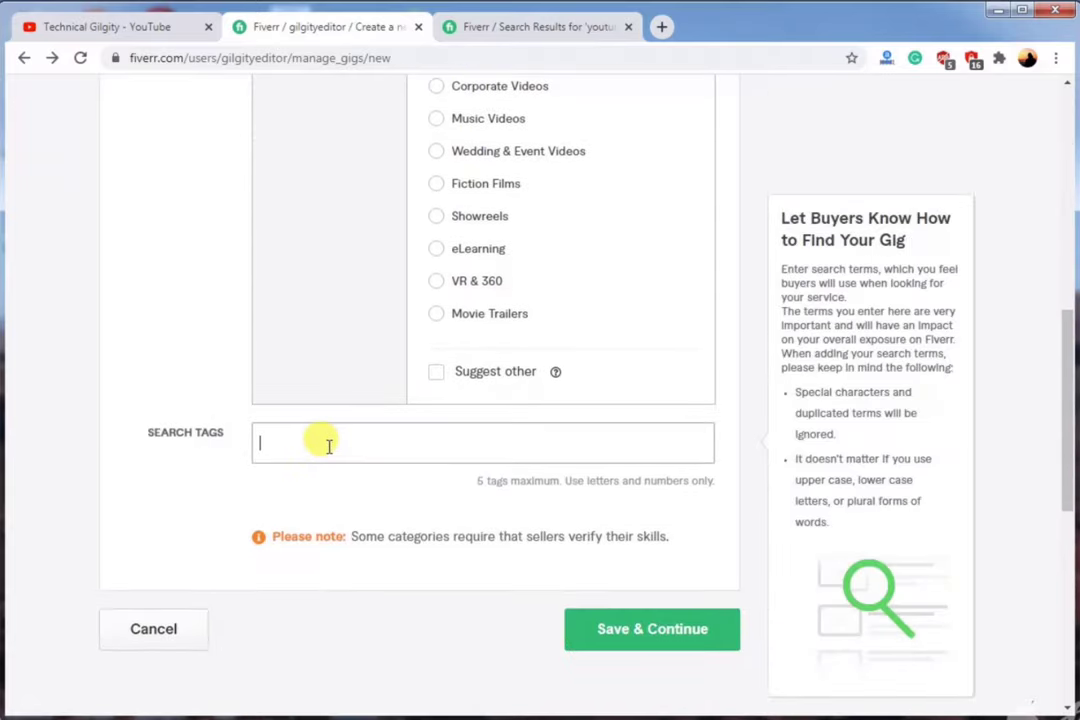
scroll(328, 445, "up", 2)
left_click(340, 258)
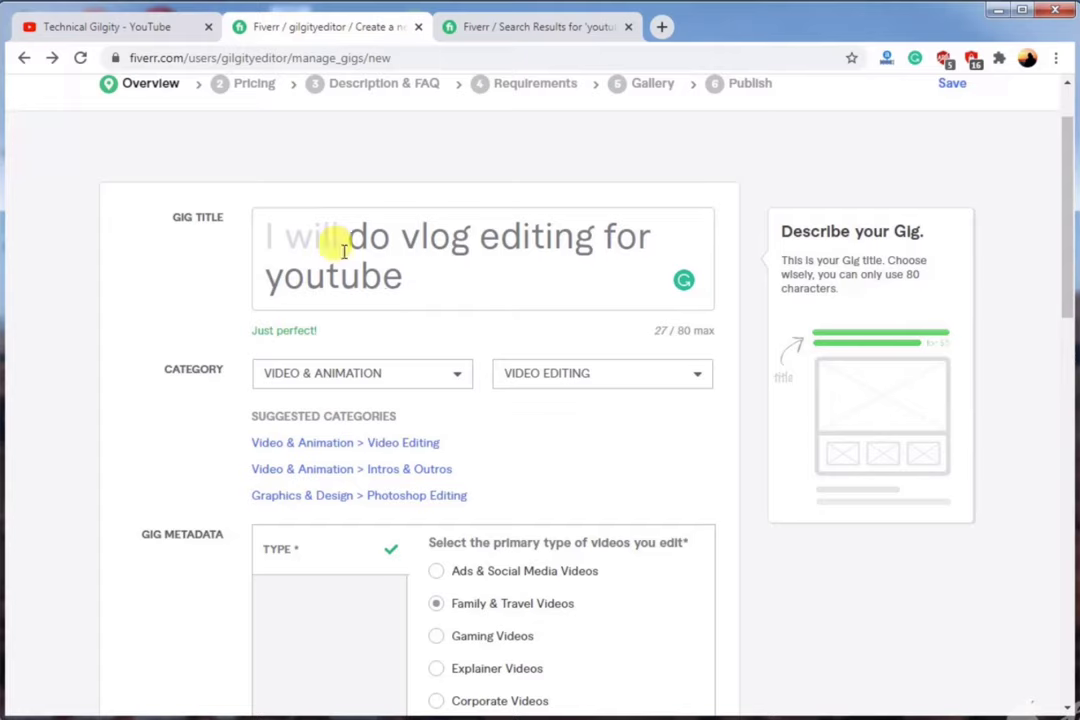
key("Tab")
key("Tab")
key("Tab")
key("Tab")
key("Tab")
key("Tab")
key("Tab")
key("Tab")
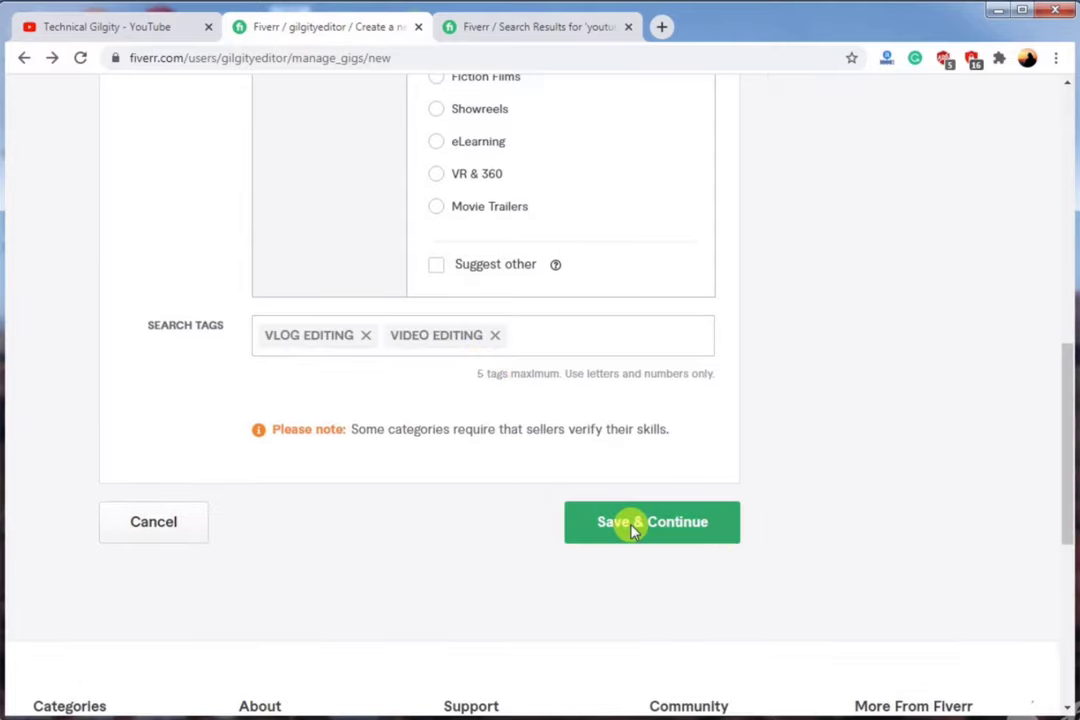
left_click(632, 524)
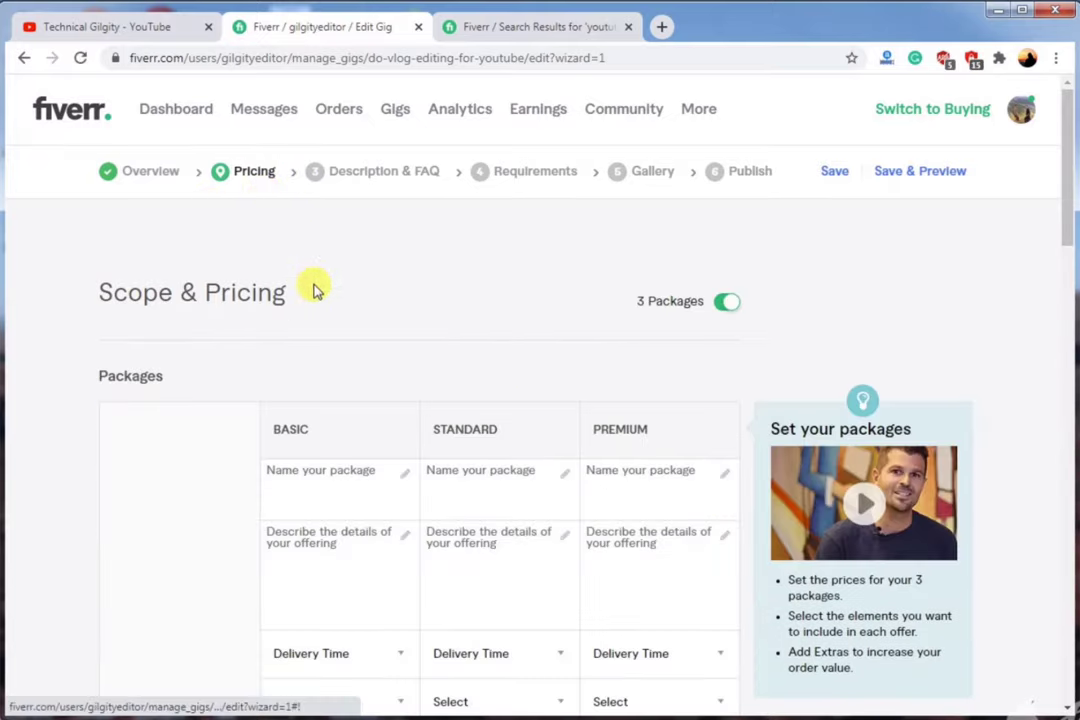
left_click(350, 465)
Fill packages with 1, 5, 10 videos, 1–3 days delivery, 15-minute footage, priced $10, $30, $50.
scroll(350, 465, "down", 2)
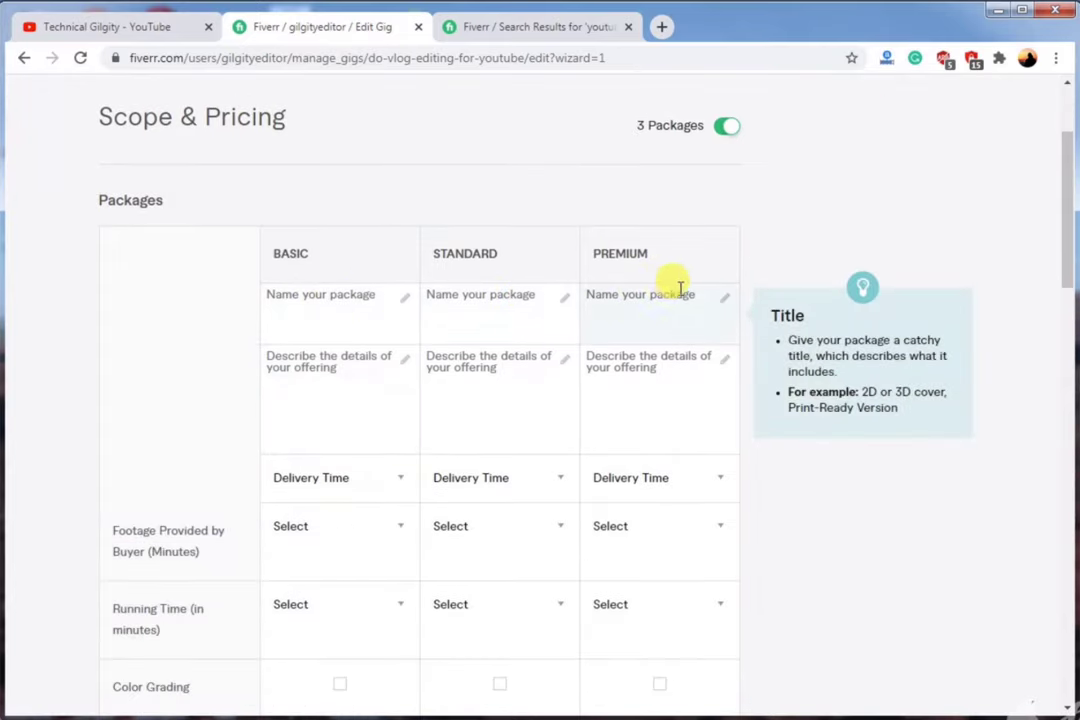
scroll(393, 415, "down", 7)
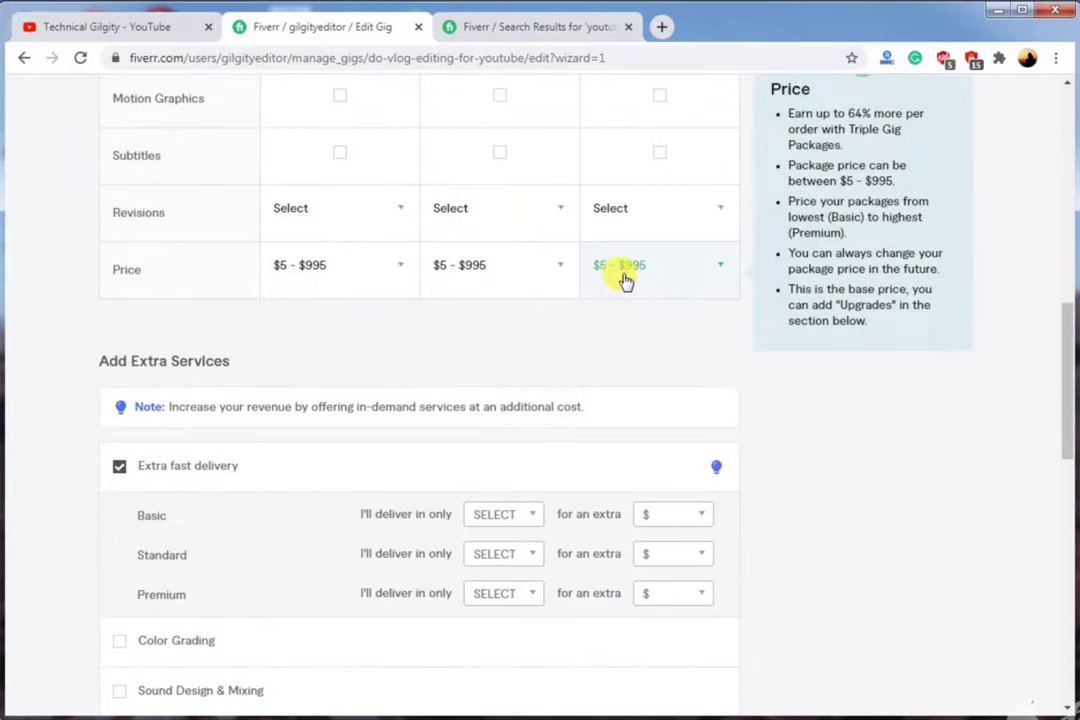
scroll(400, 240, "up", 8)
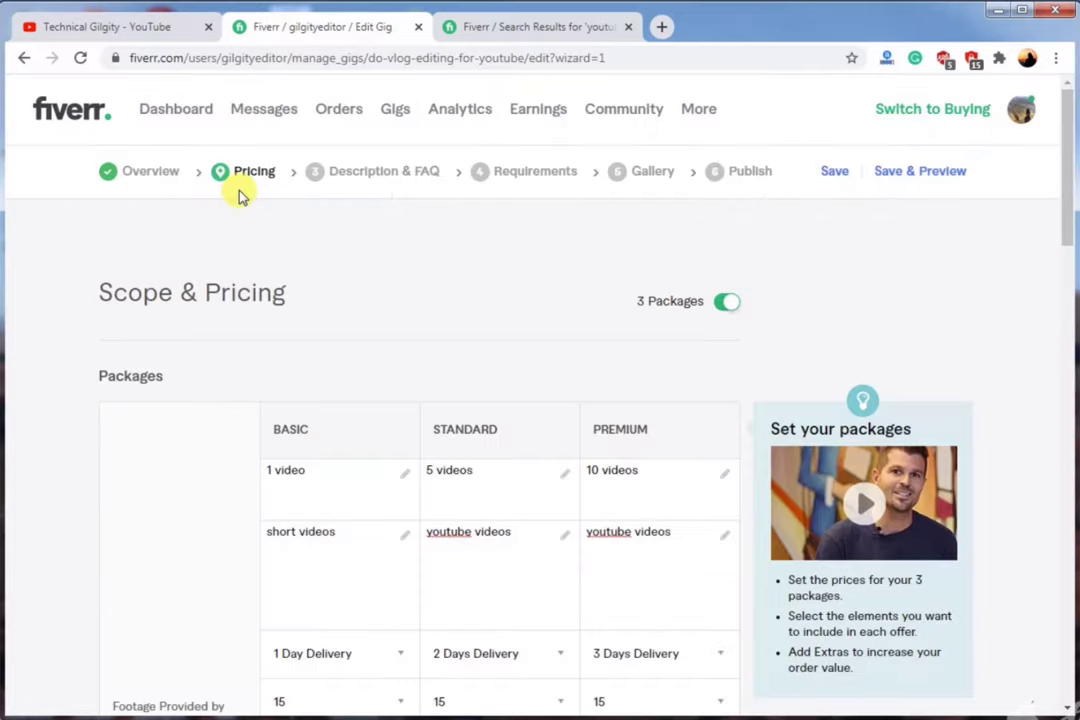
scroll(305, 347, "down", 2)
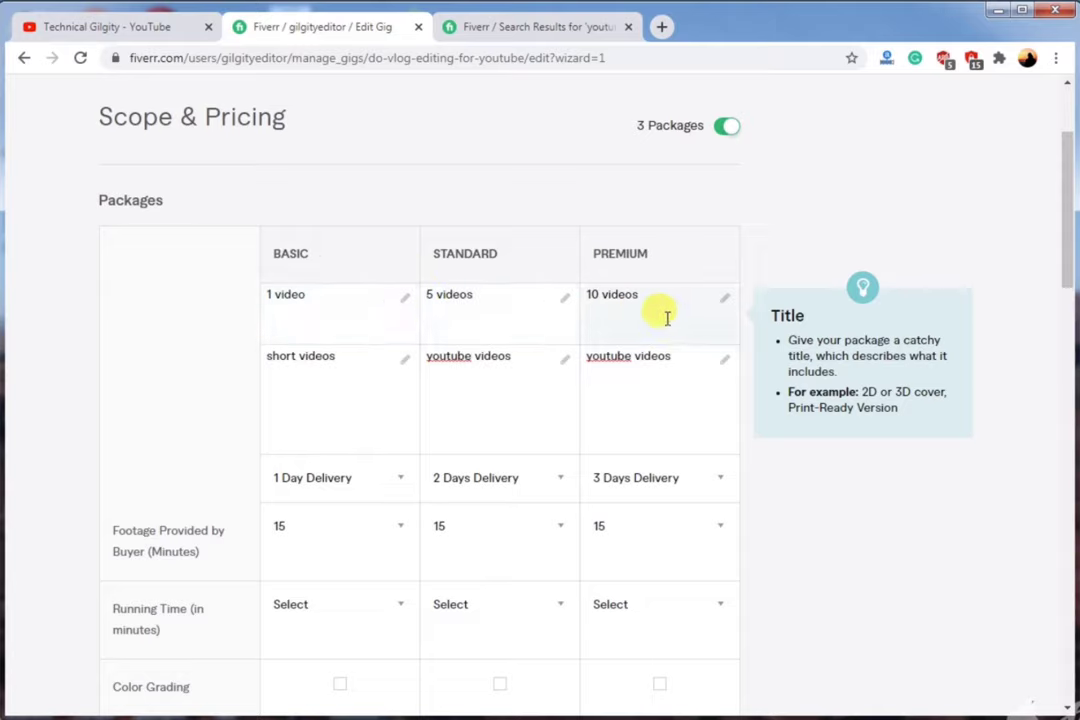
scroll(395, 372, "down", 1)
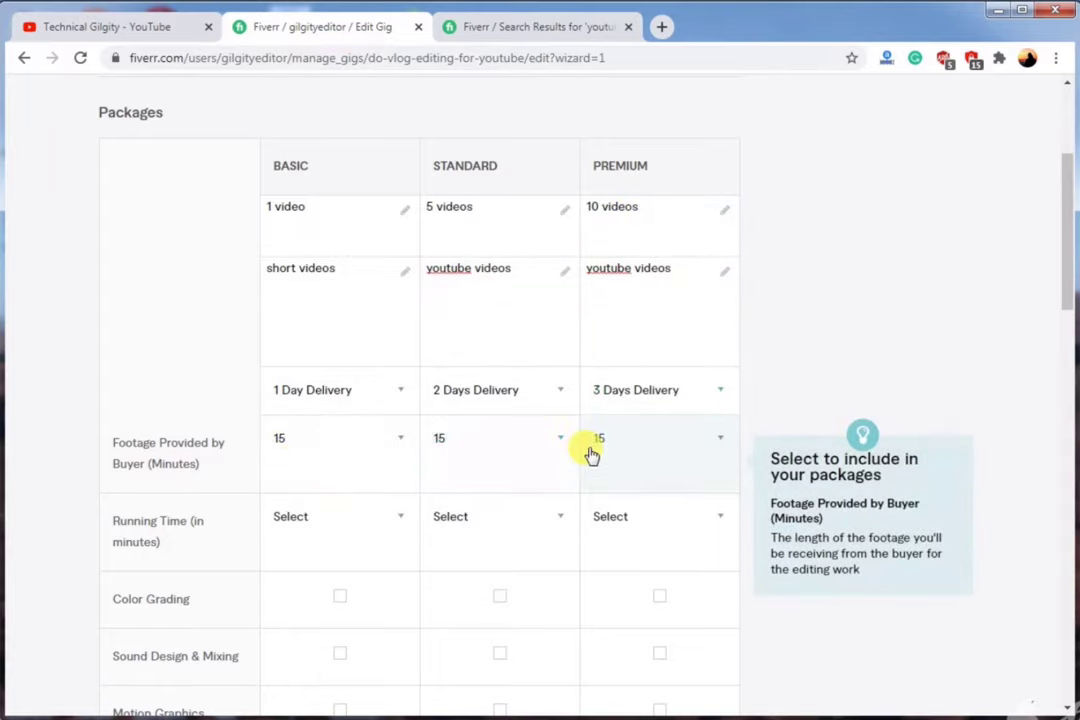
left_click(443, 440)
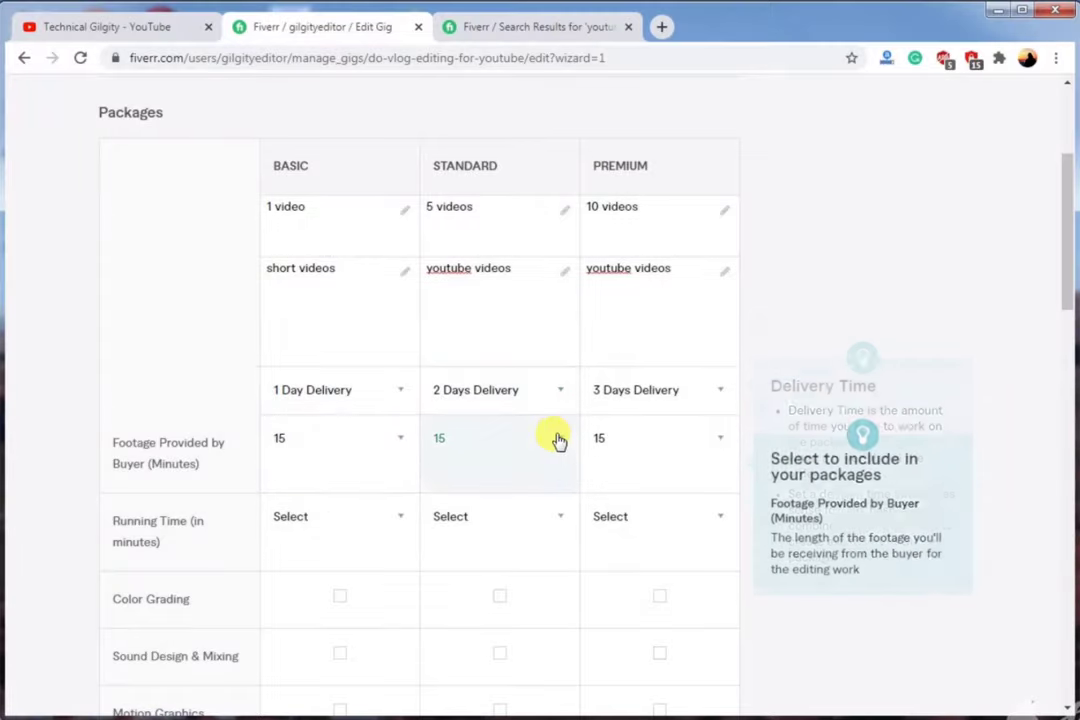
scroll(482, 365, "down", 1)
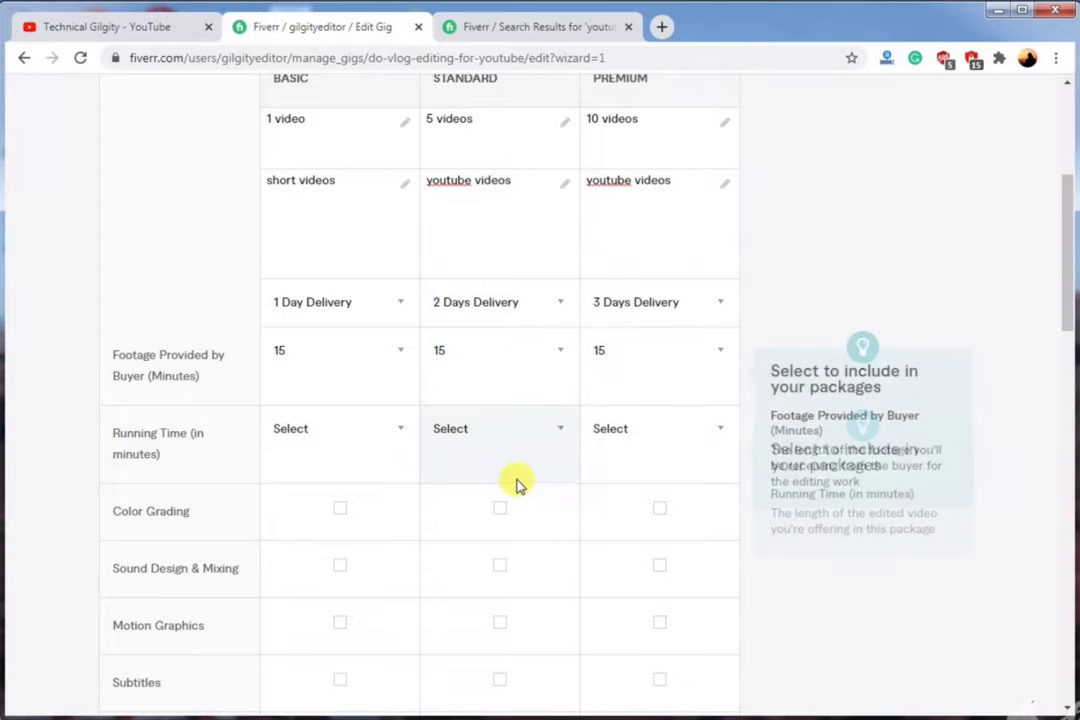
scroll(430, 483, "down", 1)
scroll(200, 484, "down", 1)
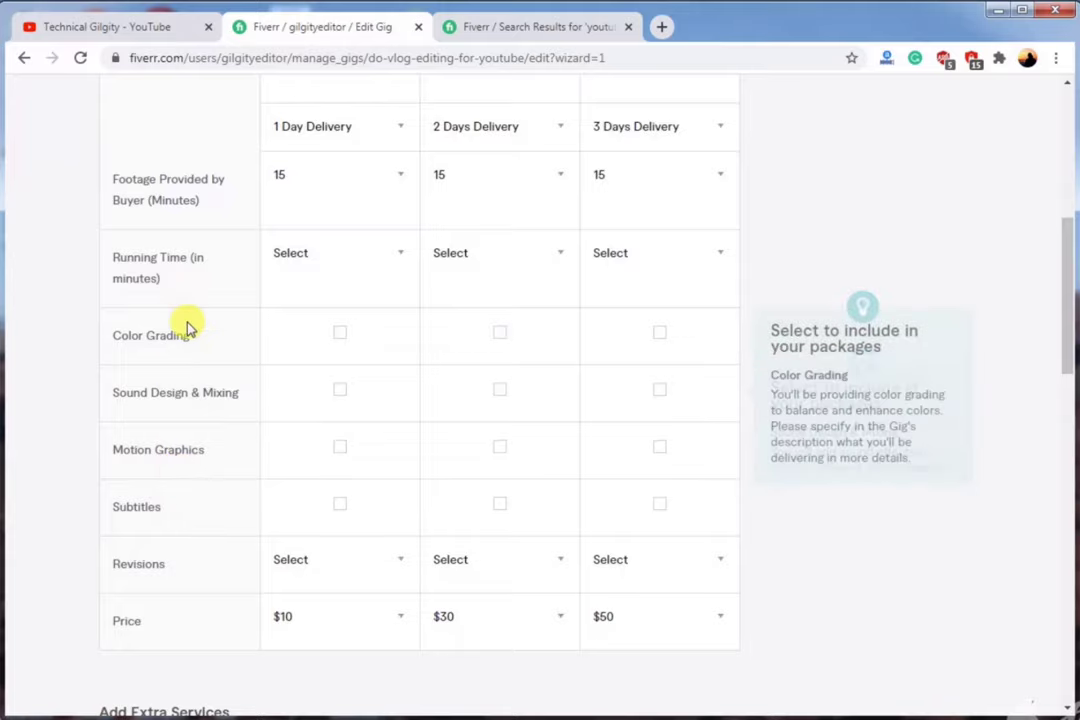
scroll(234, 569, "down", 1)
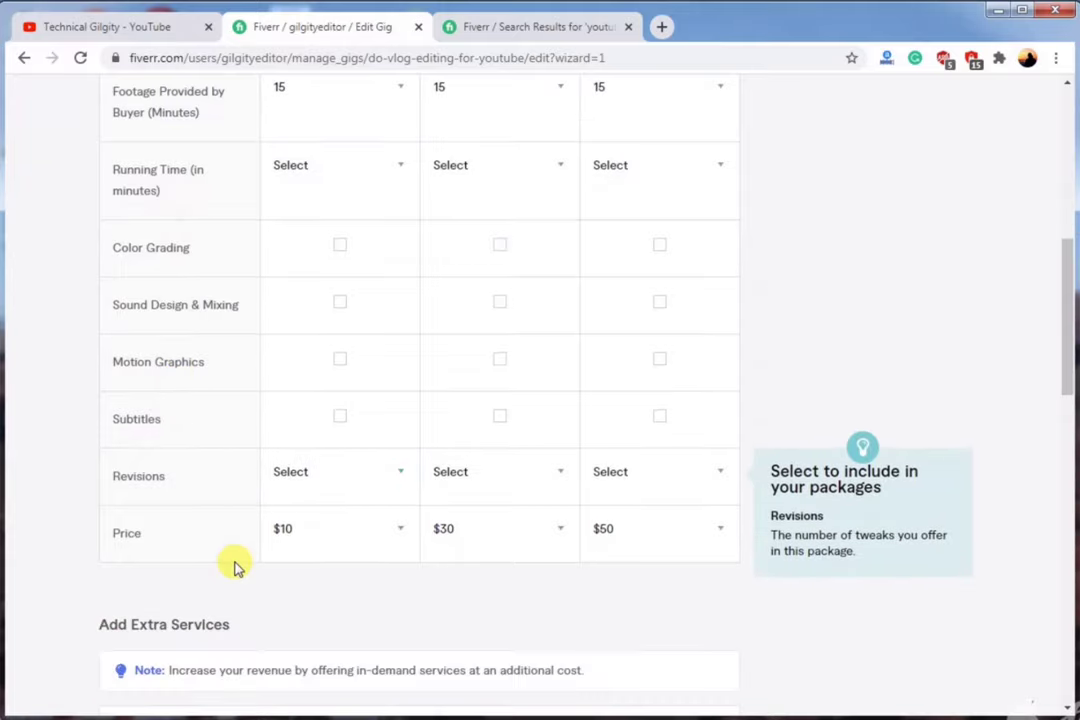
scroll(285, 540, "up", 5)
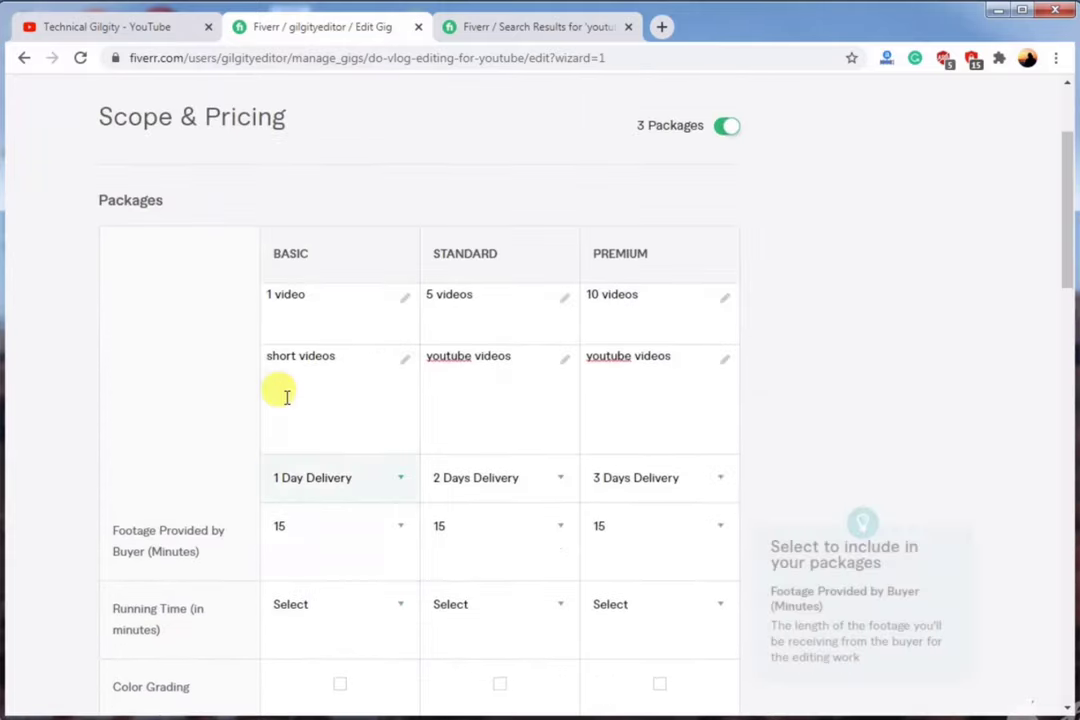
scroll(283, 310, "down", 4)
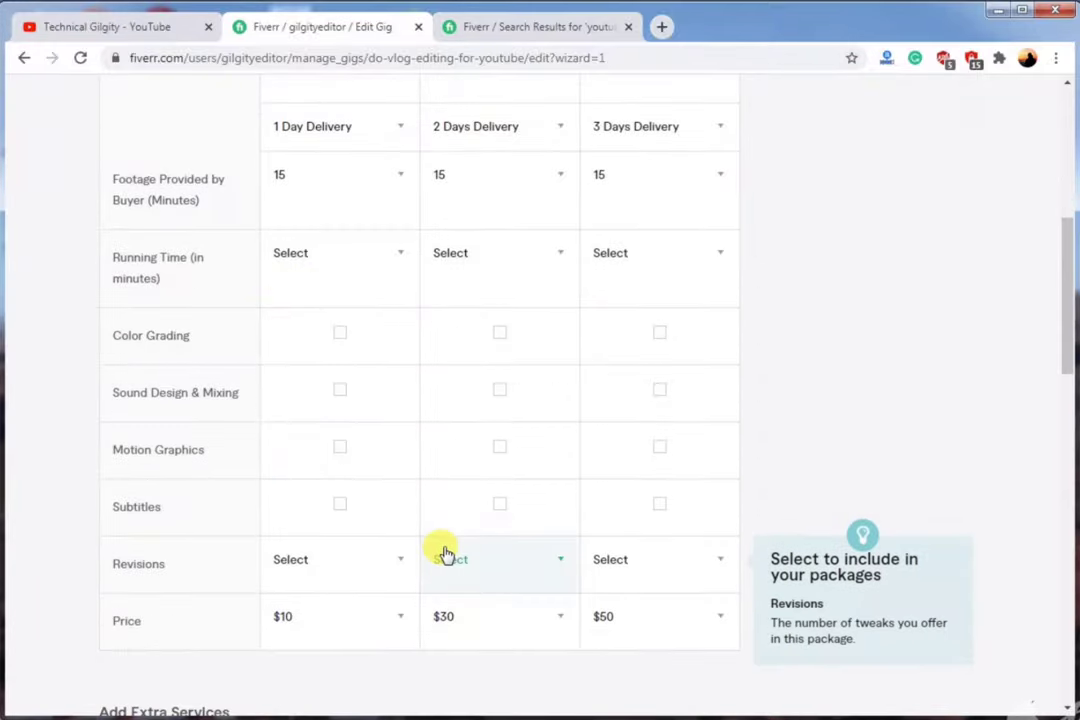
scroll(509, 472, "up", 5)
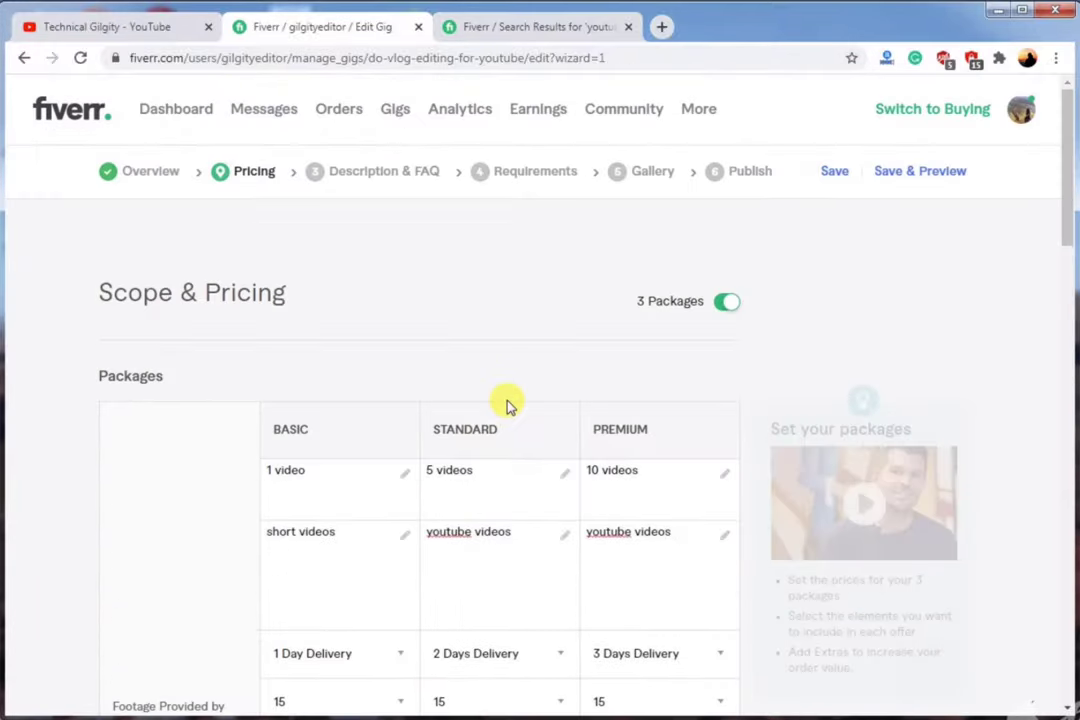
scroll(502, 461, "down", 6)
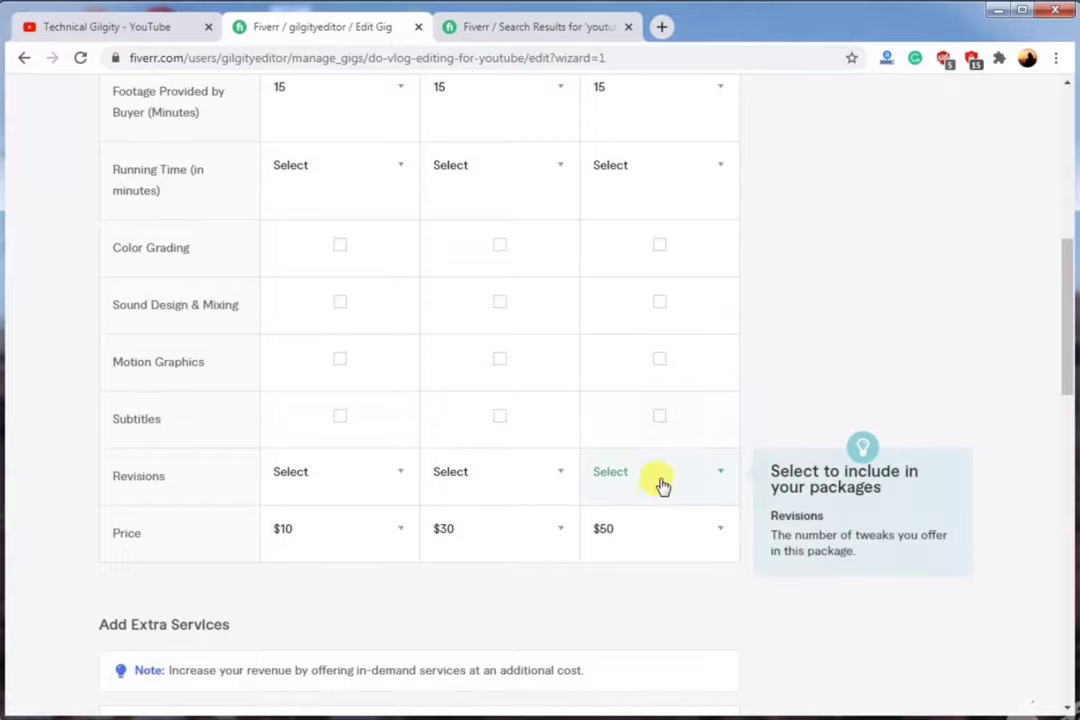
scroll(620, 500, "up", 4)
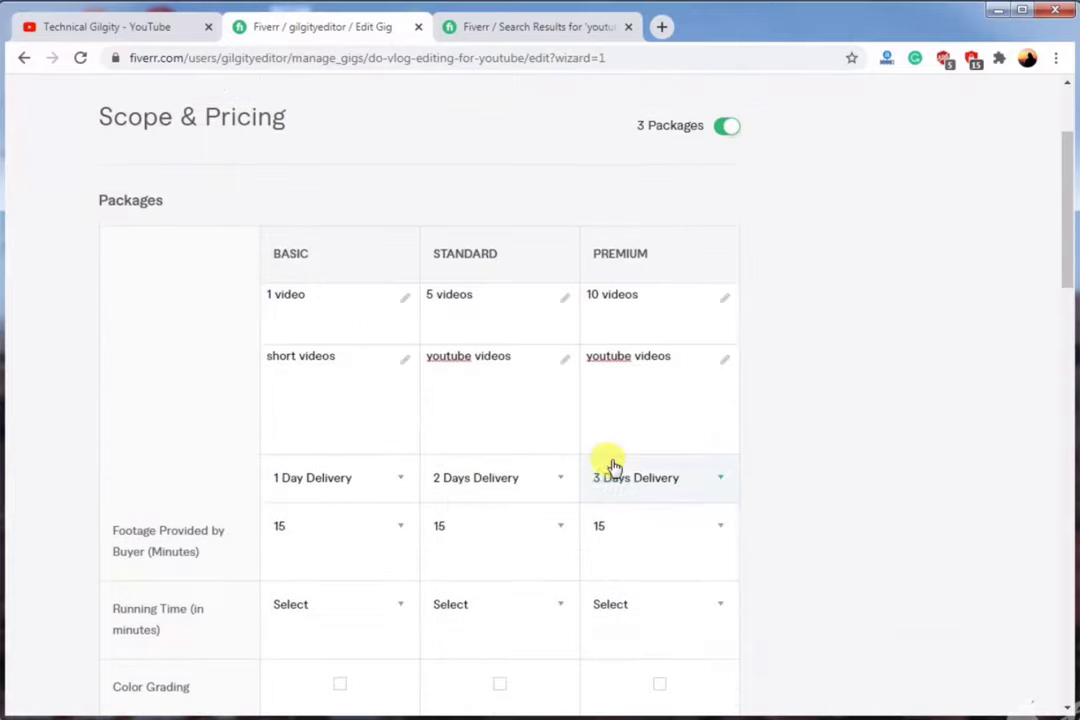
scroll(660, 424, "down", 3)
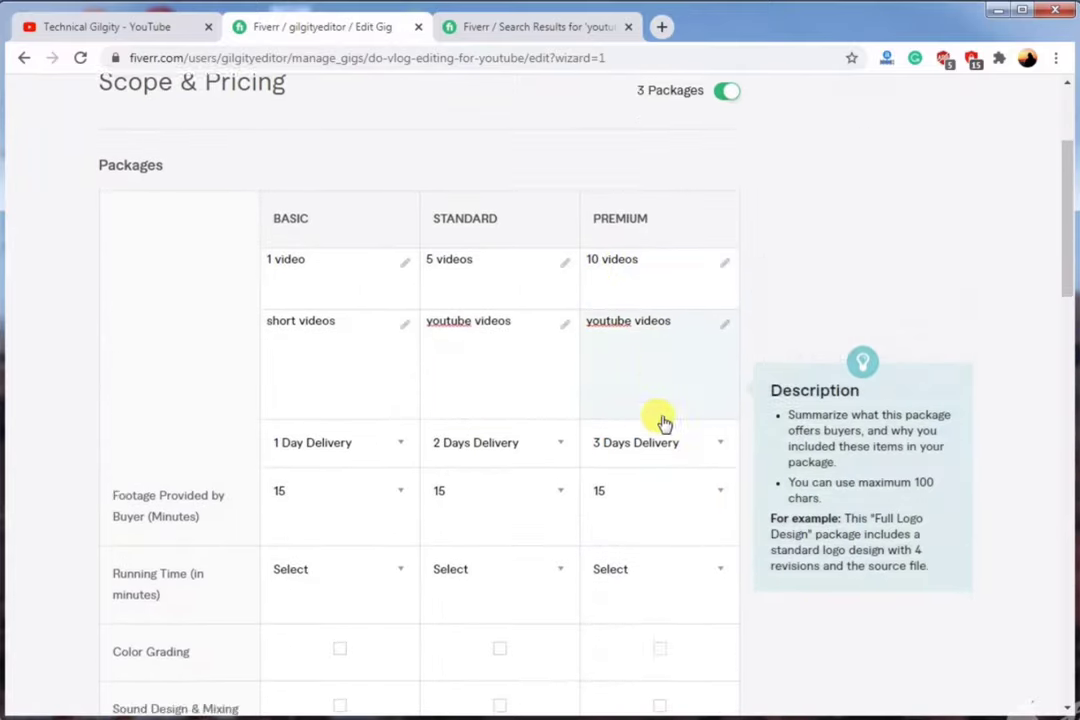
scroll(655, 428, "down", 3)
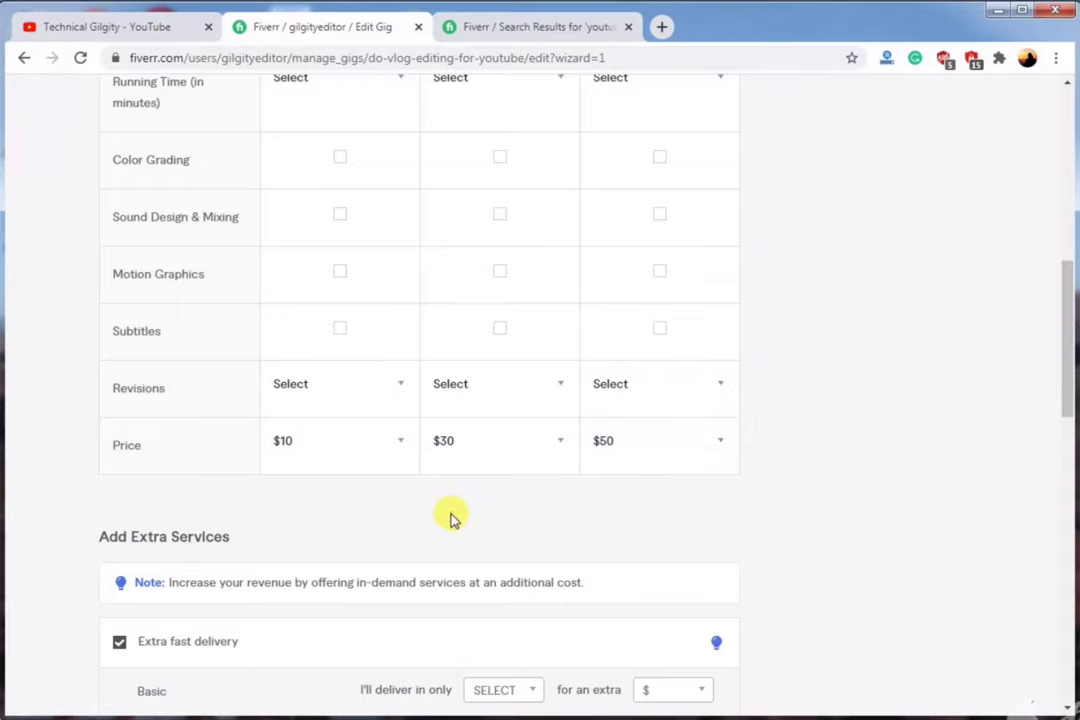
scroll(330, 500, "down", 2)
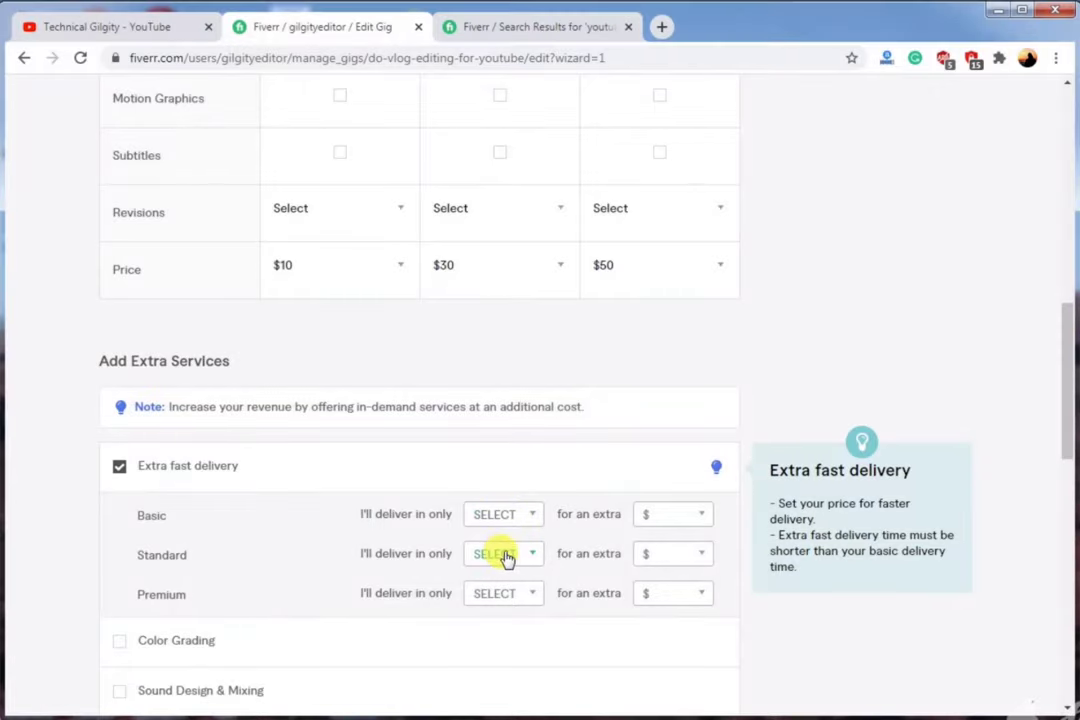
Set extra fast delivery to 1 day for $15 on Standard and 1 day for $20 on Premium.
left_click(505, 556)
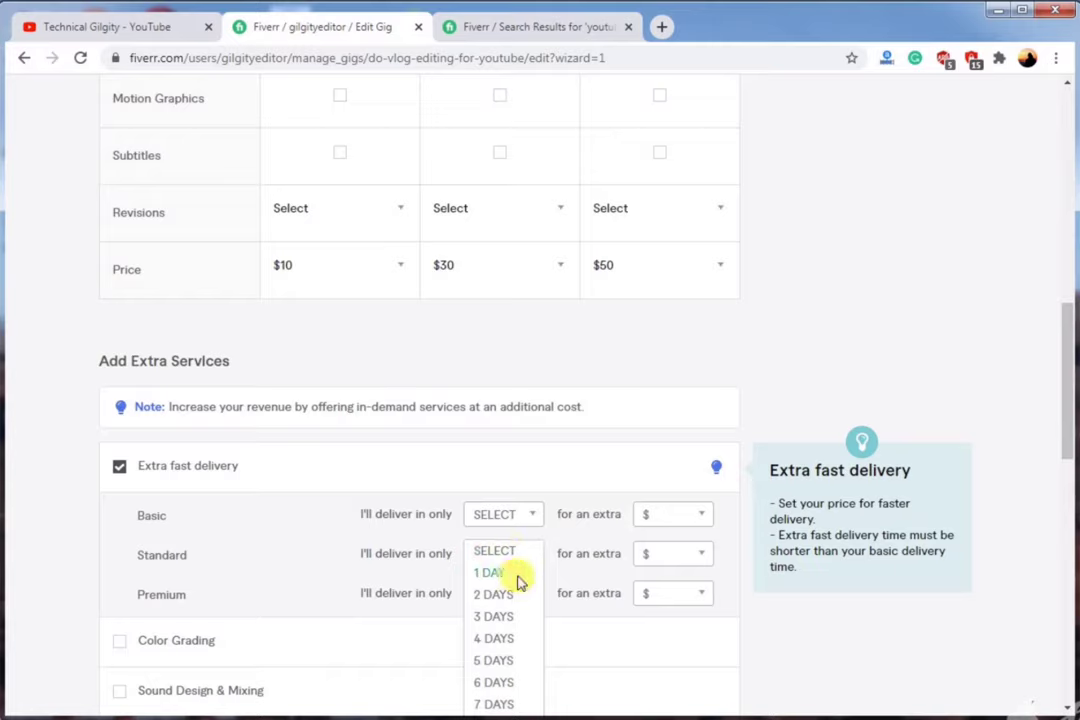
left_click(490, 573)
left_click(675, 561)
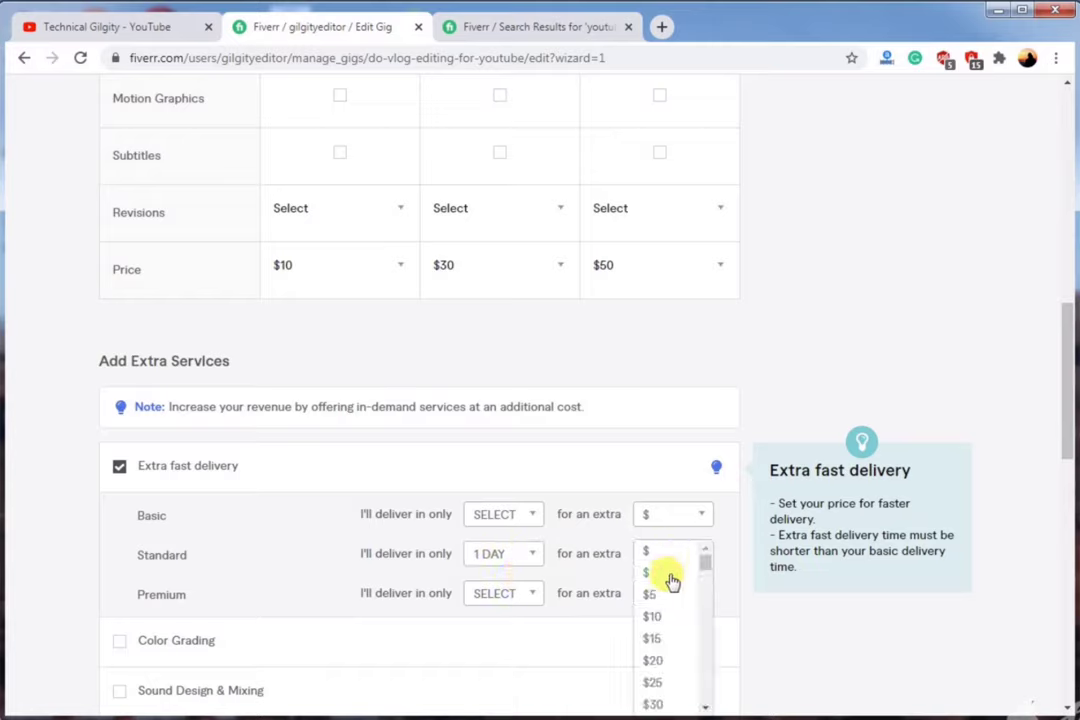
left_click(656, 638)
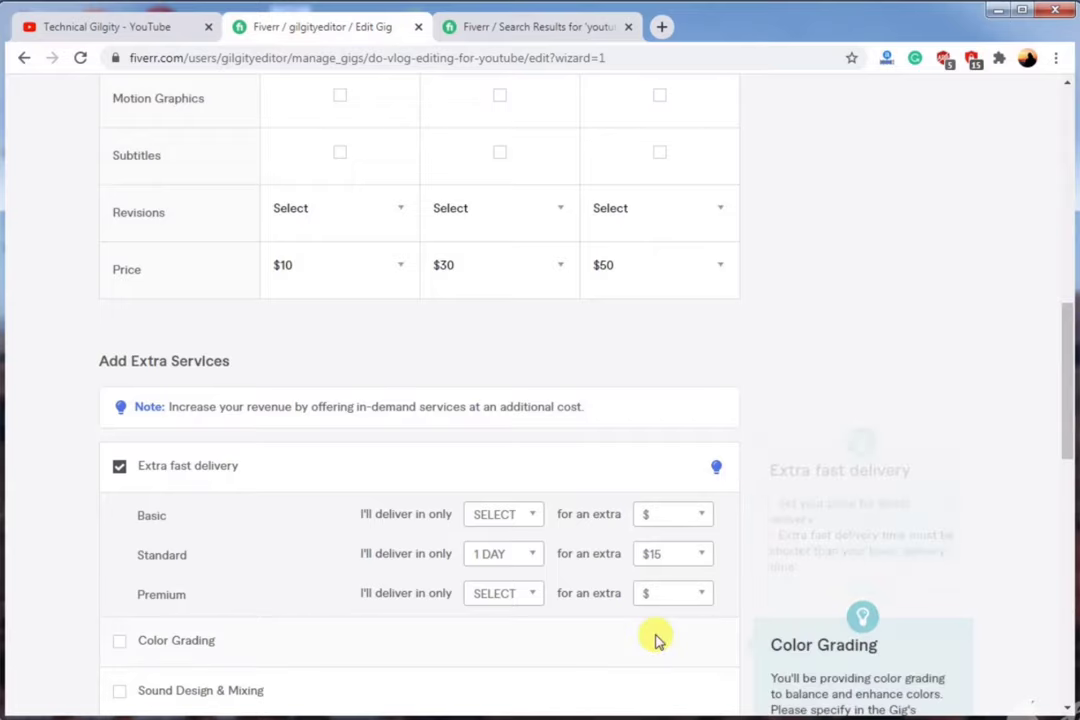
left_click(511, 598)
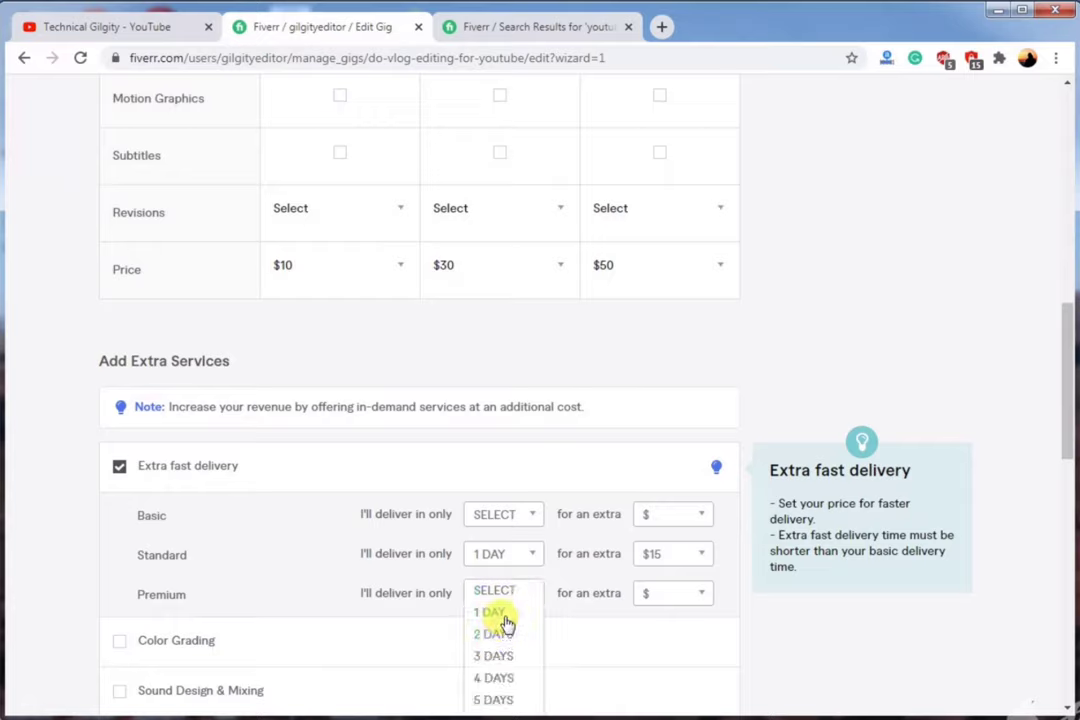
left_click(495, 612)
left_click(688, 597)
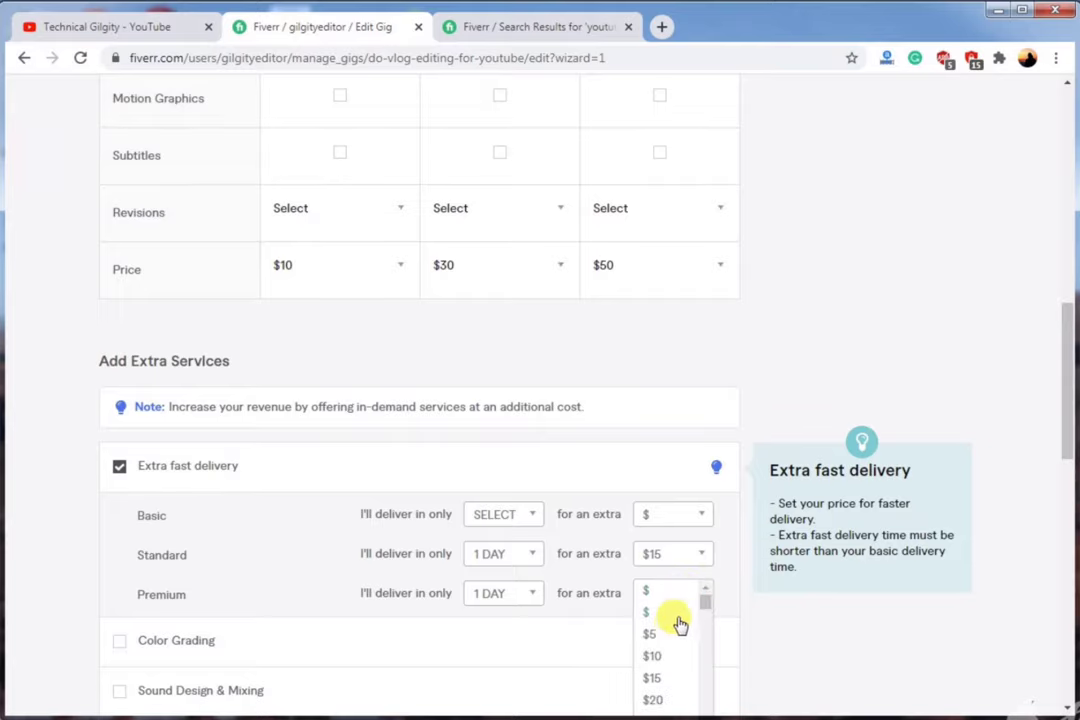
left_click(657, 700)
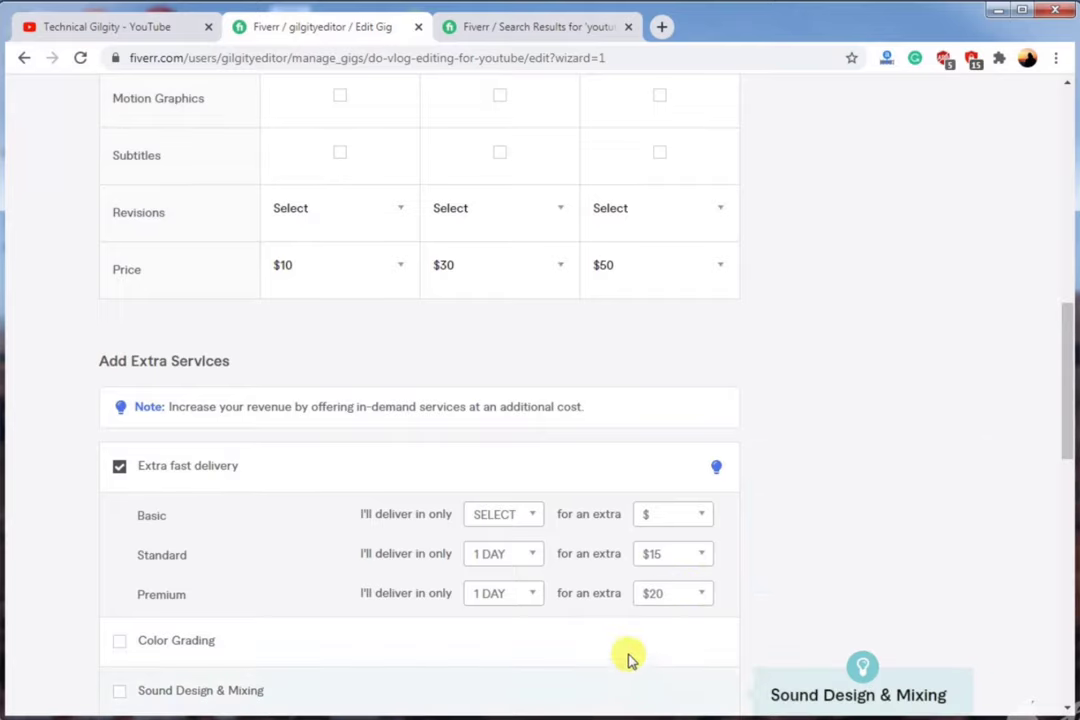
Price the Subtitles extra at $5 and Additional Revision at $10, each 1 day, and save the pricing.
scroll(586, 634, "down", 1)
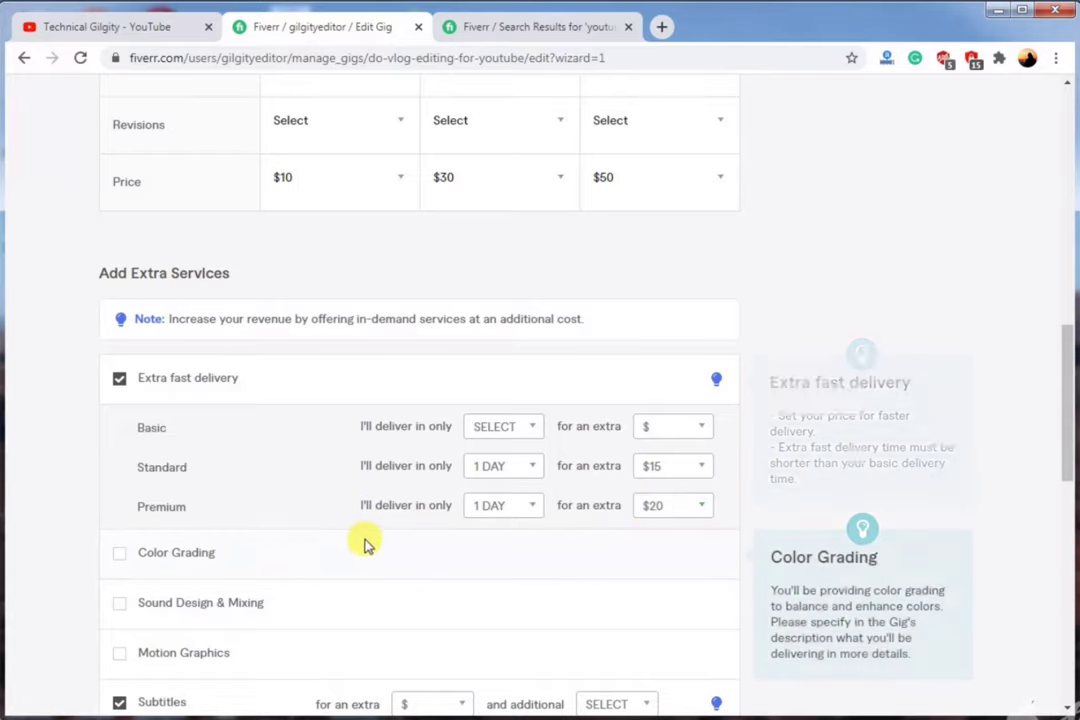
scroll(362, 545, "down", 2)
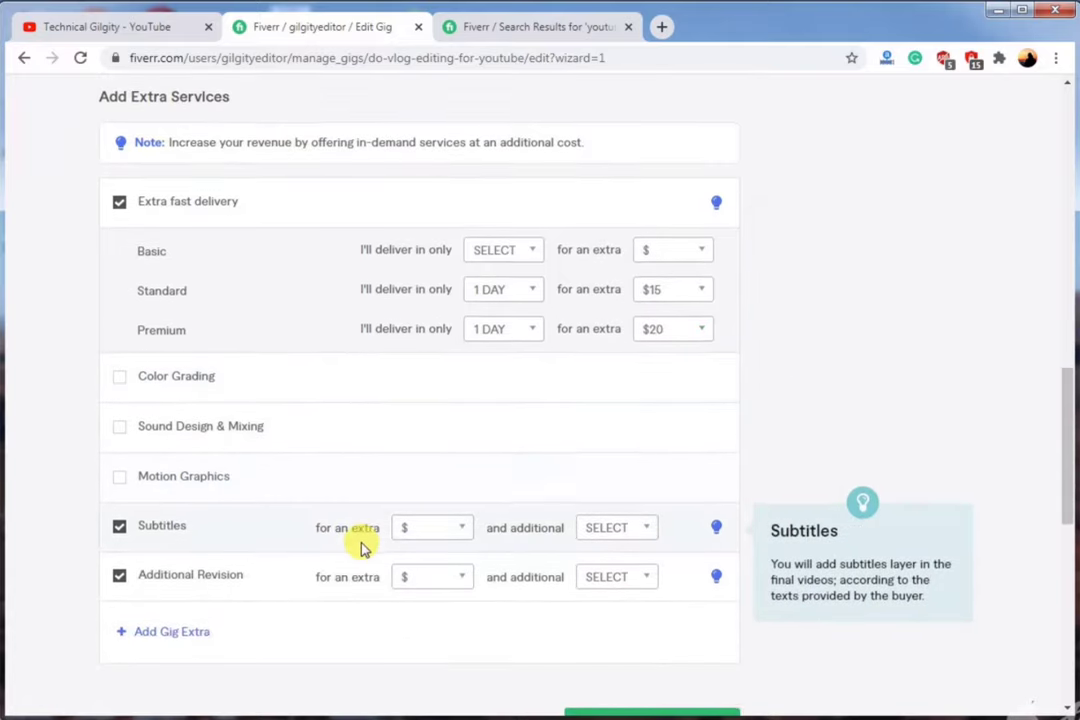
scroll(362, 545, "down", 2)
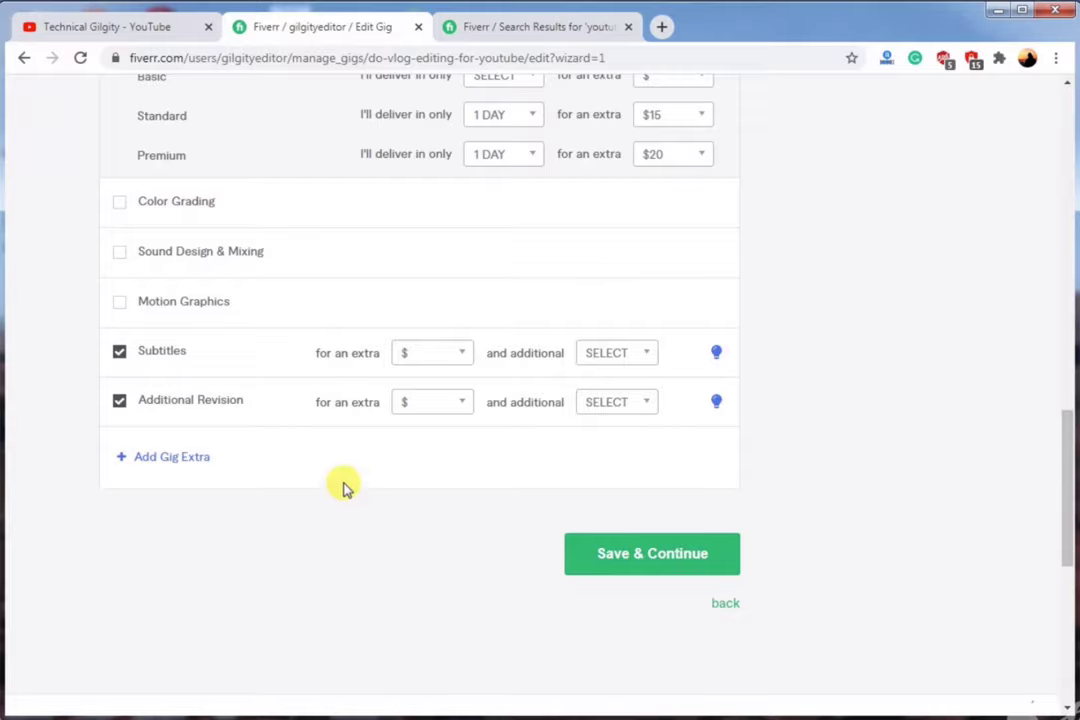
scroll(322, 297, "up", 3)
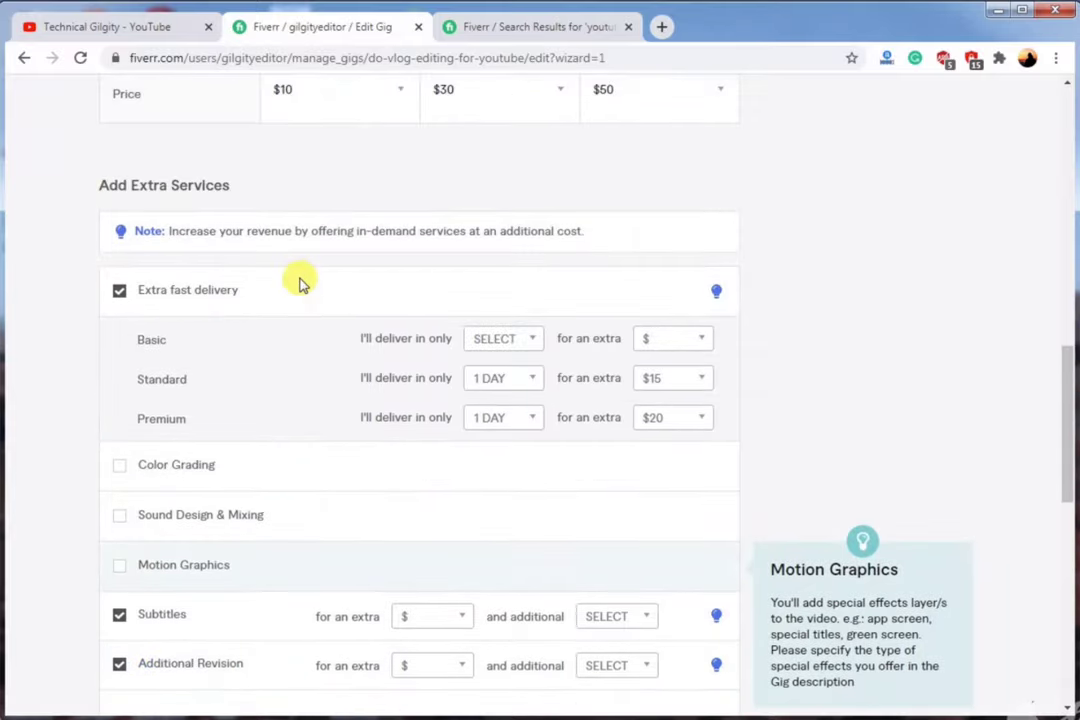
left_click(617, 214)
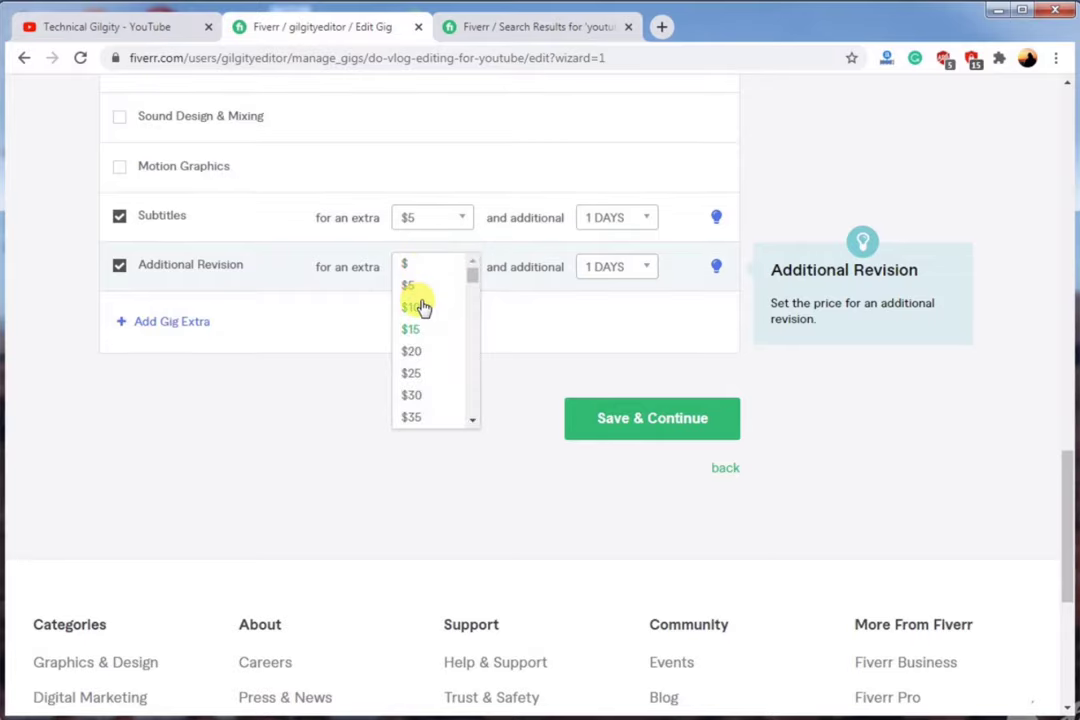
left_click(422, 305)
scroll(370, 212, "up", 3)
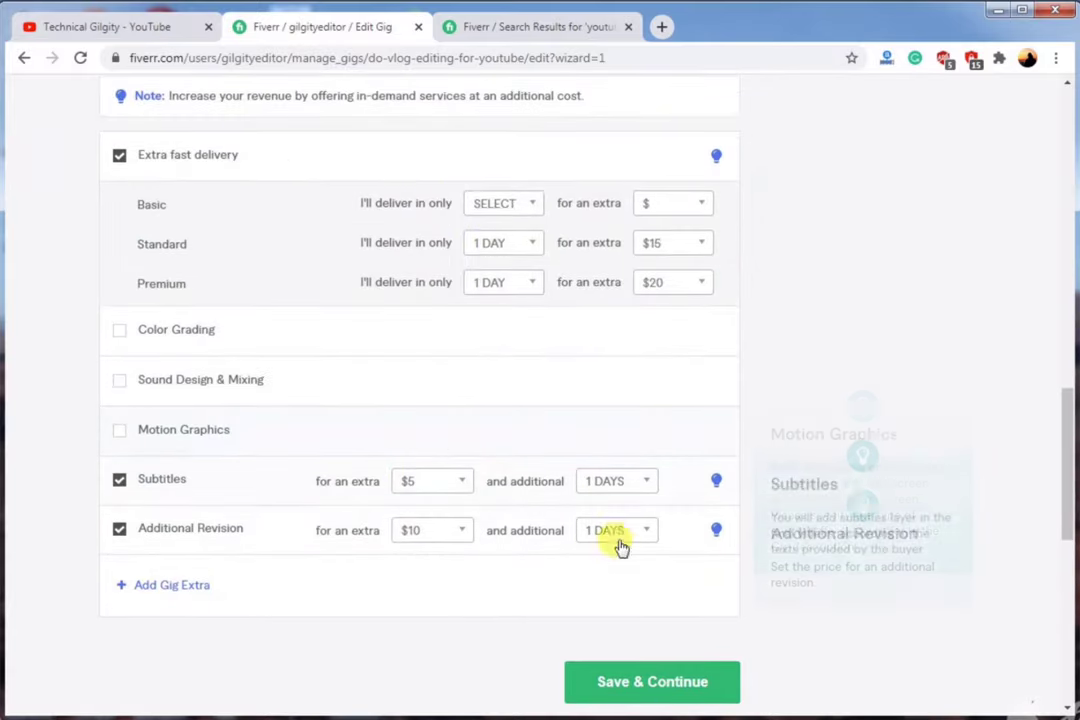
scroll(617, 547, "down", 1)
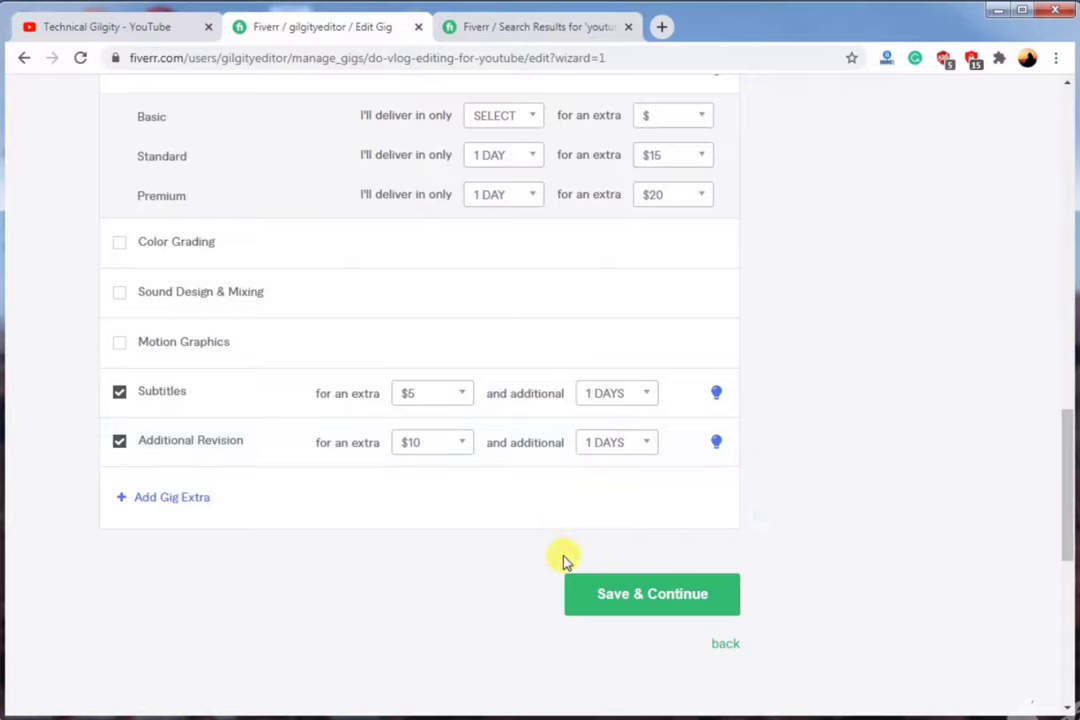
left_click(615, 594)
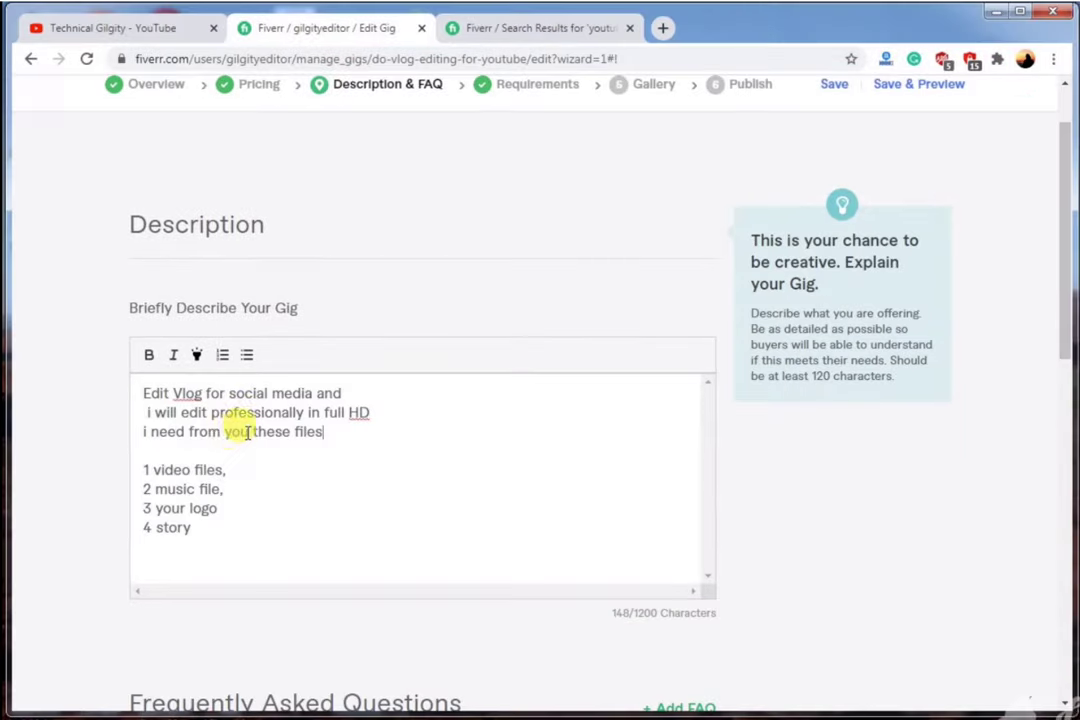
Save the 148-character gig description and begin adding a buyer requirement question.
scroll(343, 451, "down", 3)
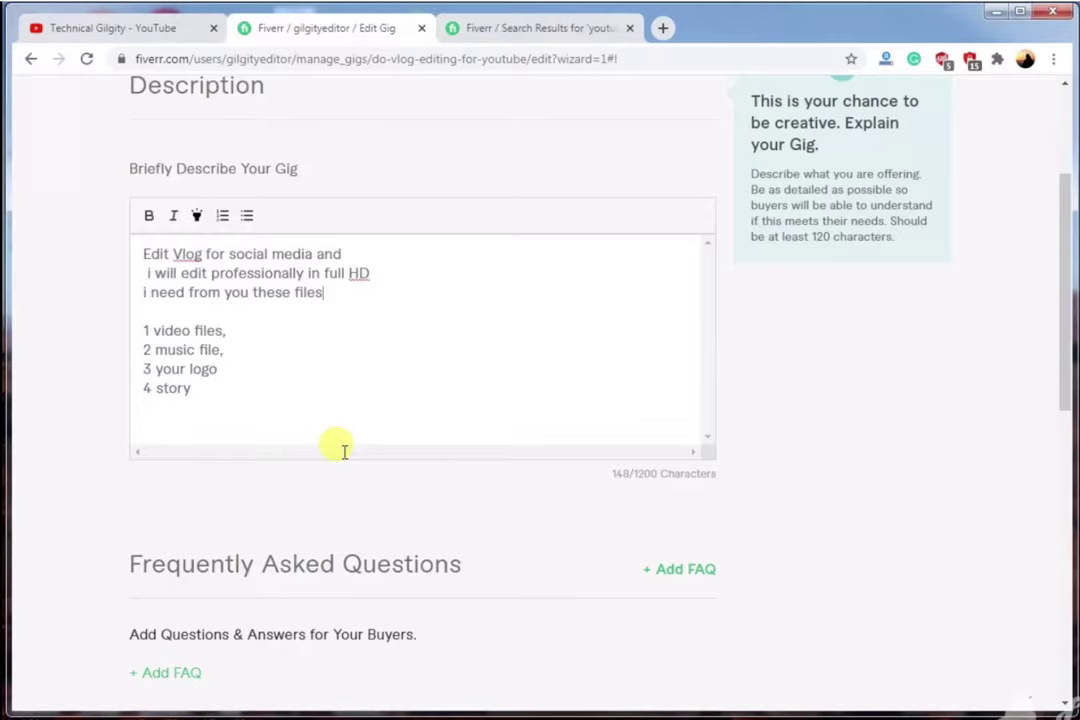
scroll(343, 451, "down", 3)
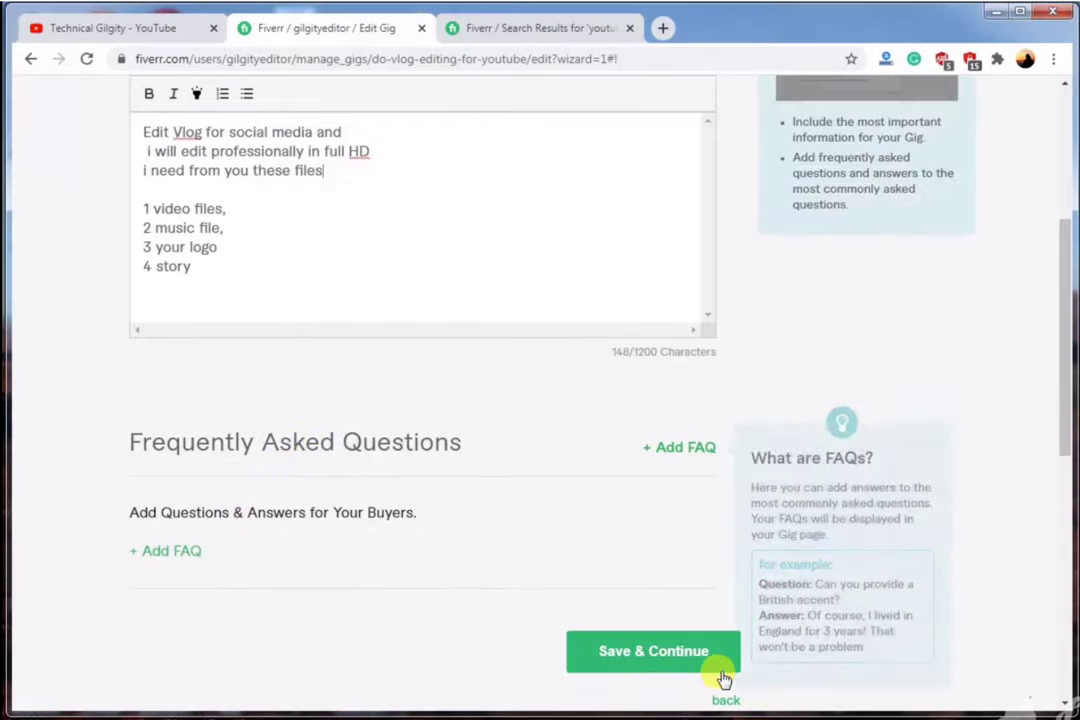
left_click(643, 652)
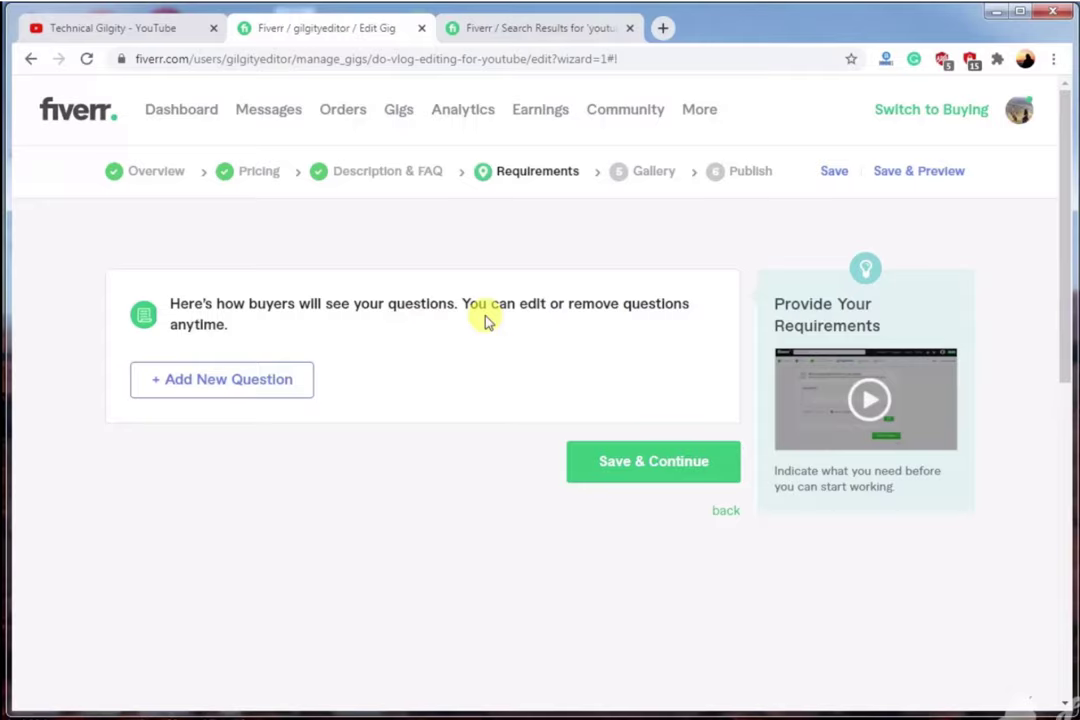
left_click(282, 379)
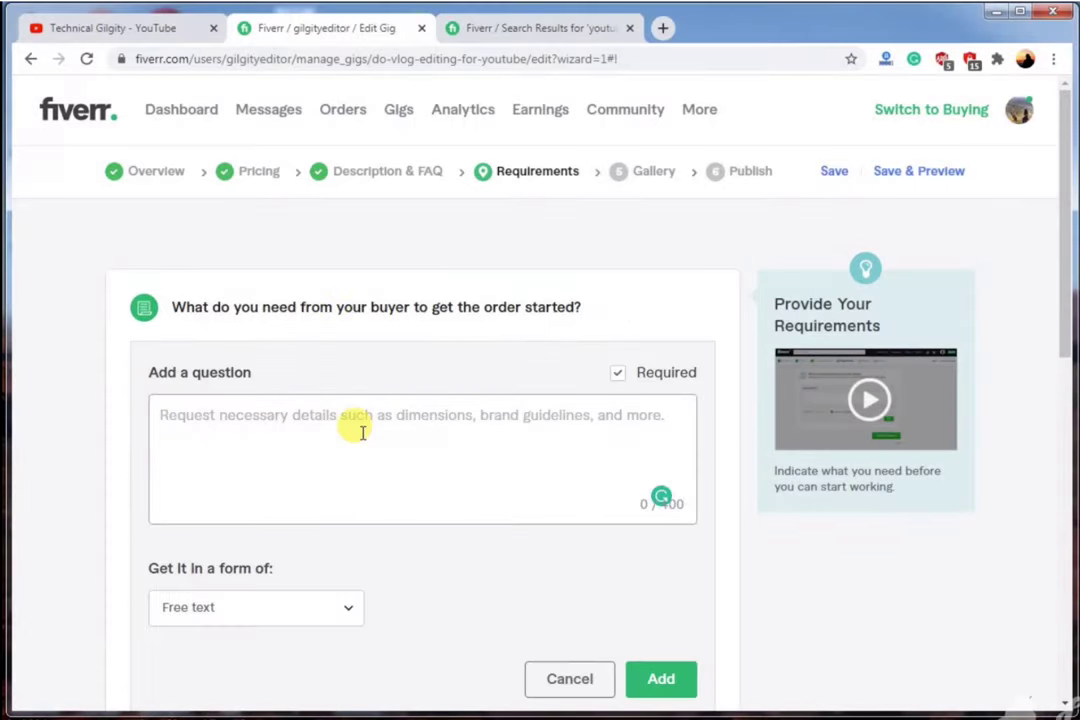
Add the required question '1 Video Files 2 Music' and save the requirements.
type("1 Video Files")
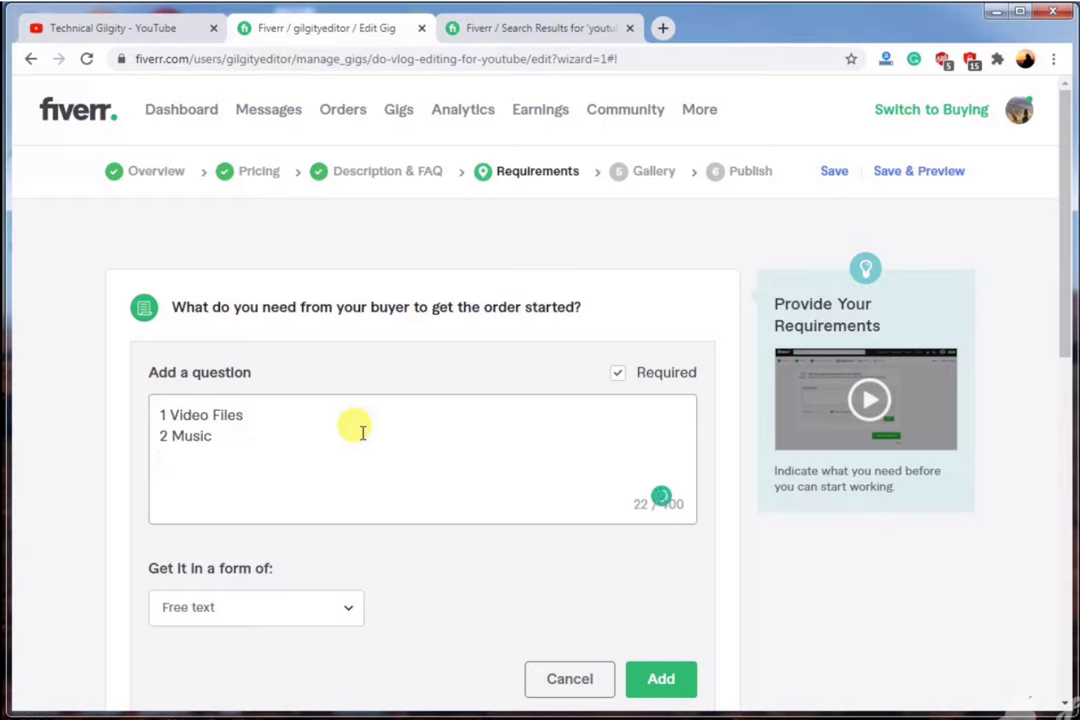
left_click(661, 678)
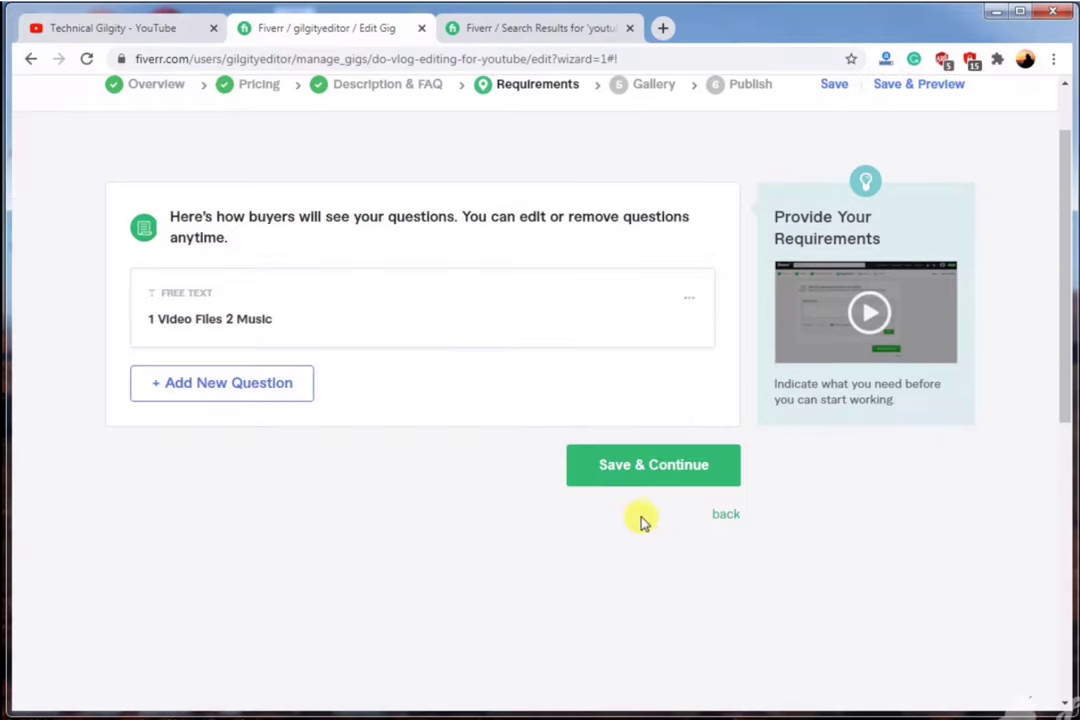
left_click(624, 466)
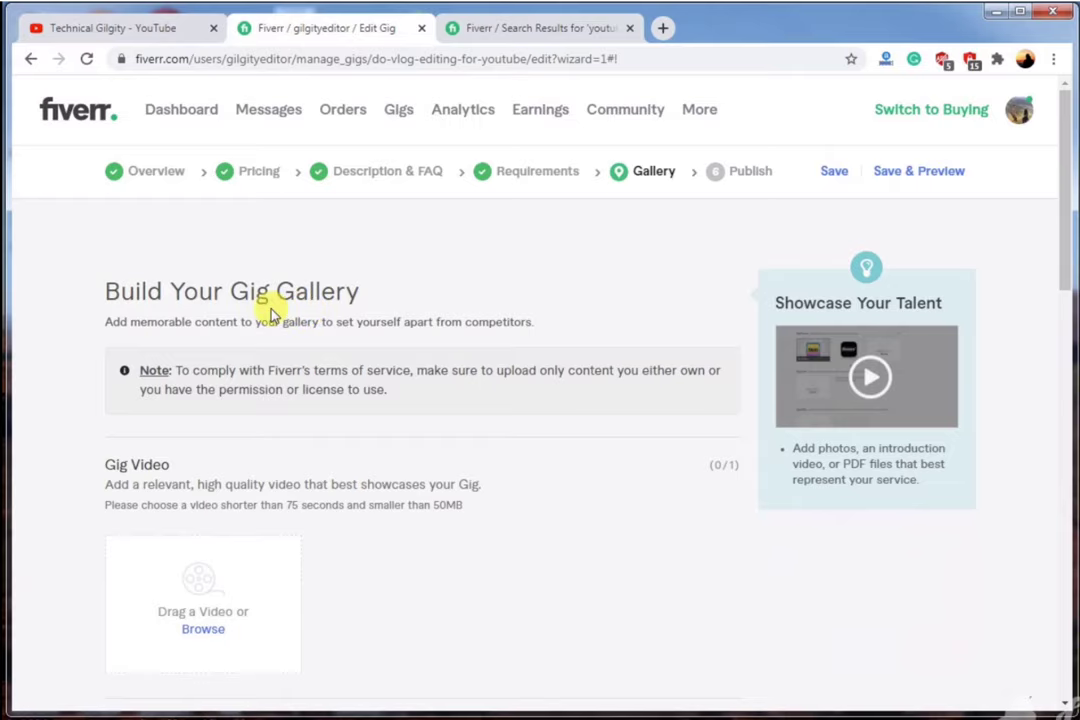
scroll(321, 318, "down", 2)
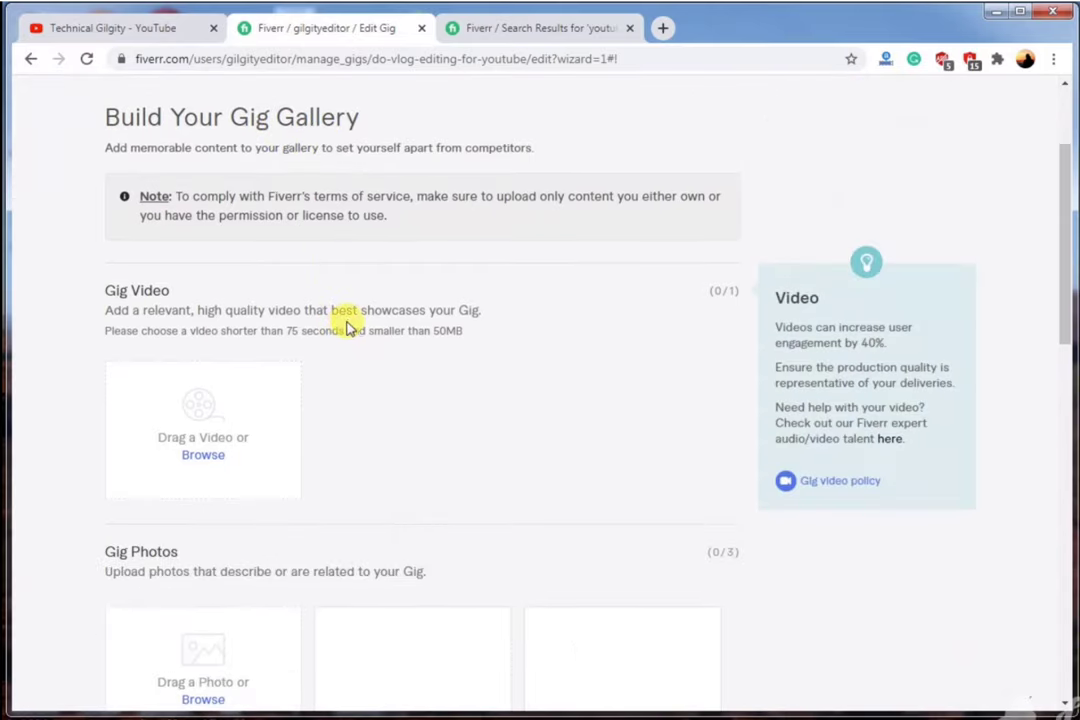
scroll(542, 200, "up", 1)
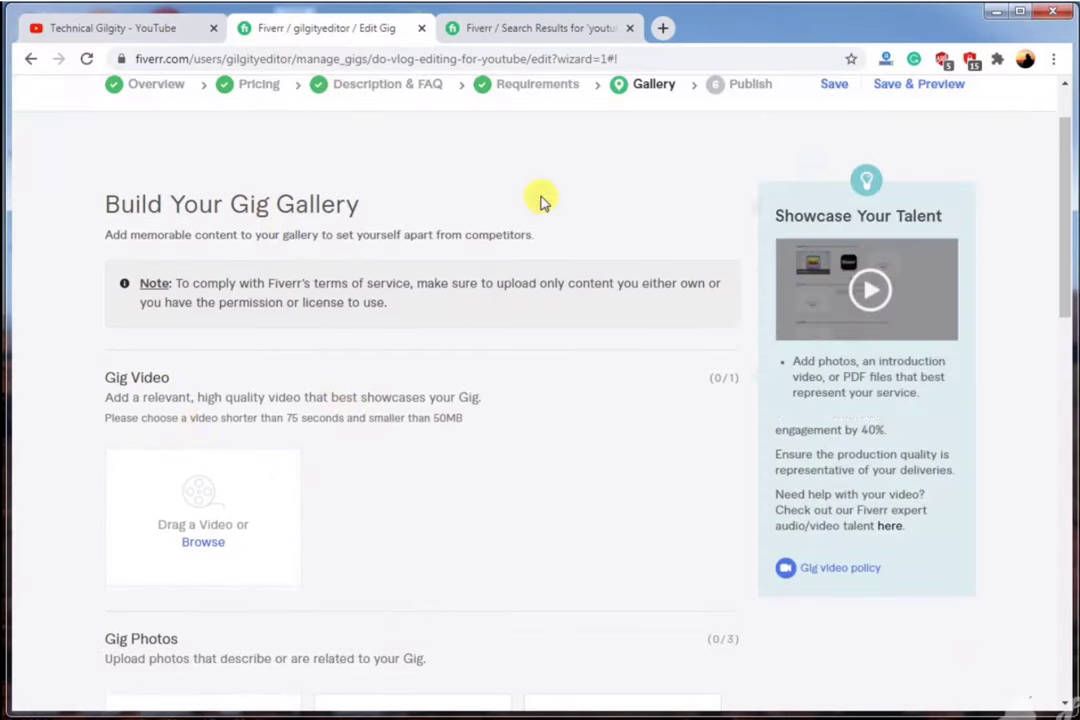
left_click(573, 30)
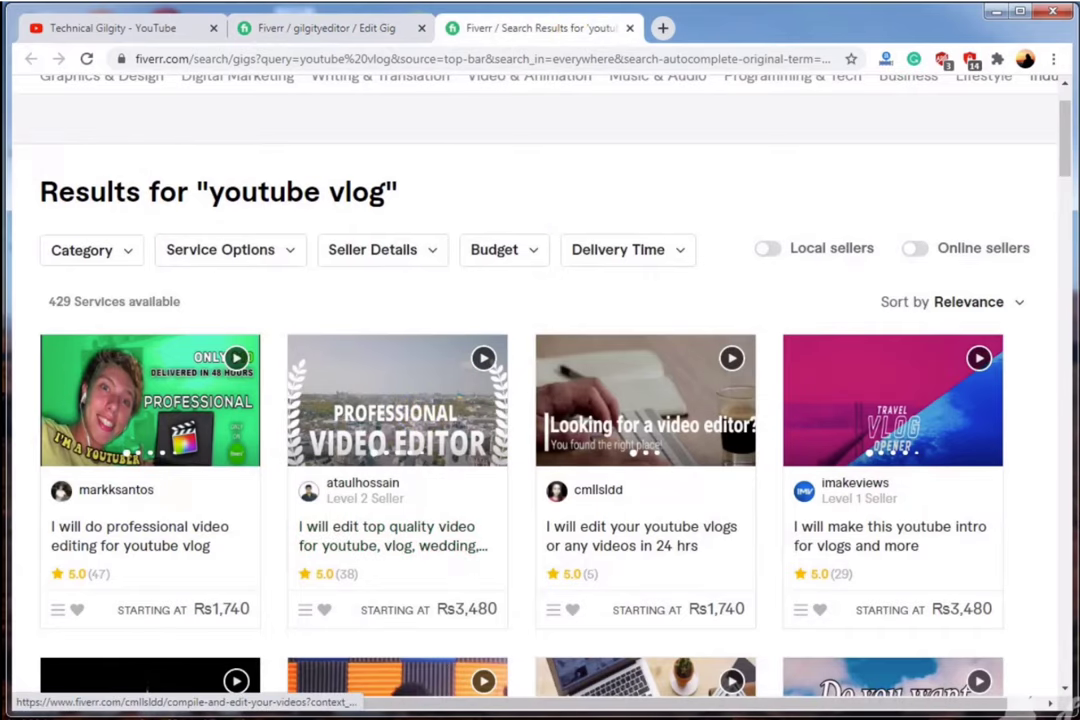
left_click(321, 26)
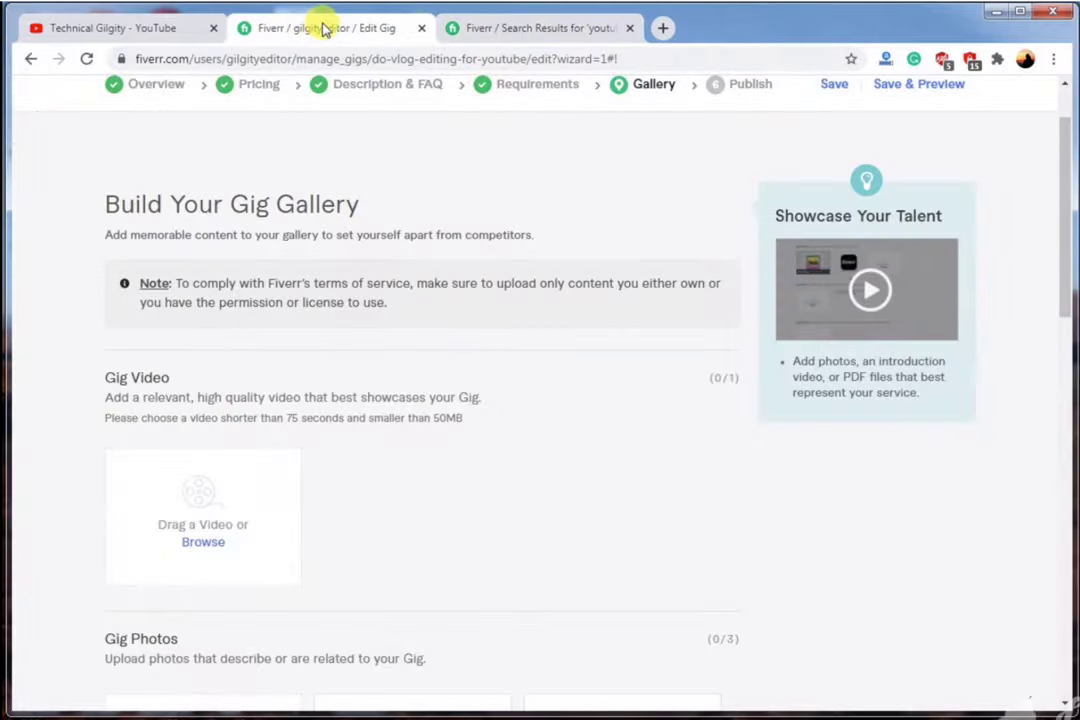
scroll(368, 380, "down", 1)
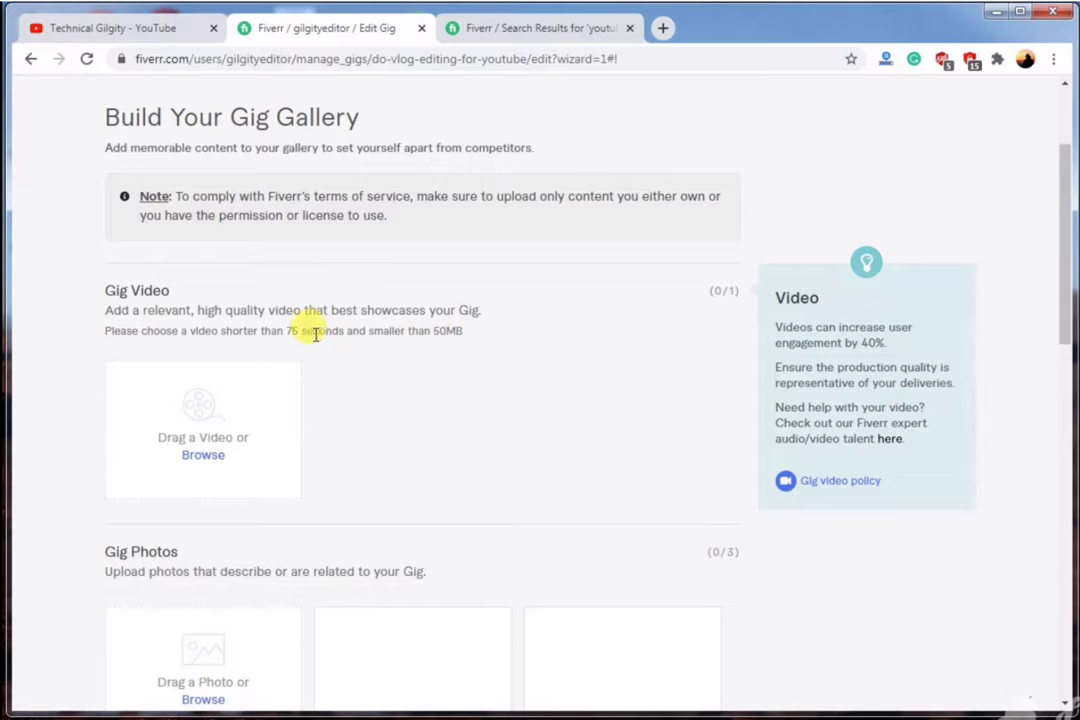
Upload the video 20190615_140408 into the Gig Video slot.
left_click(202, 458)
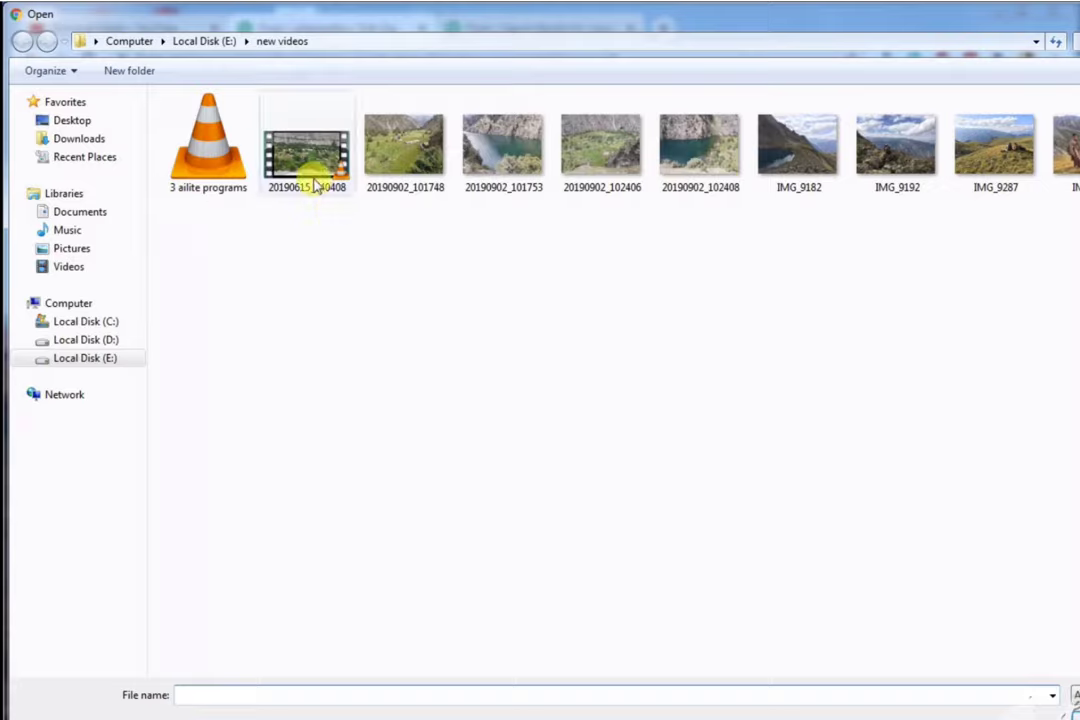
left_click(310, 172)
right_click(308, 162)
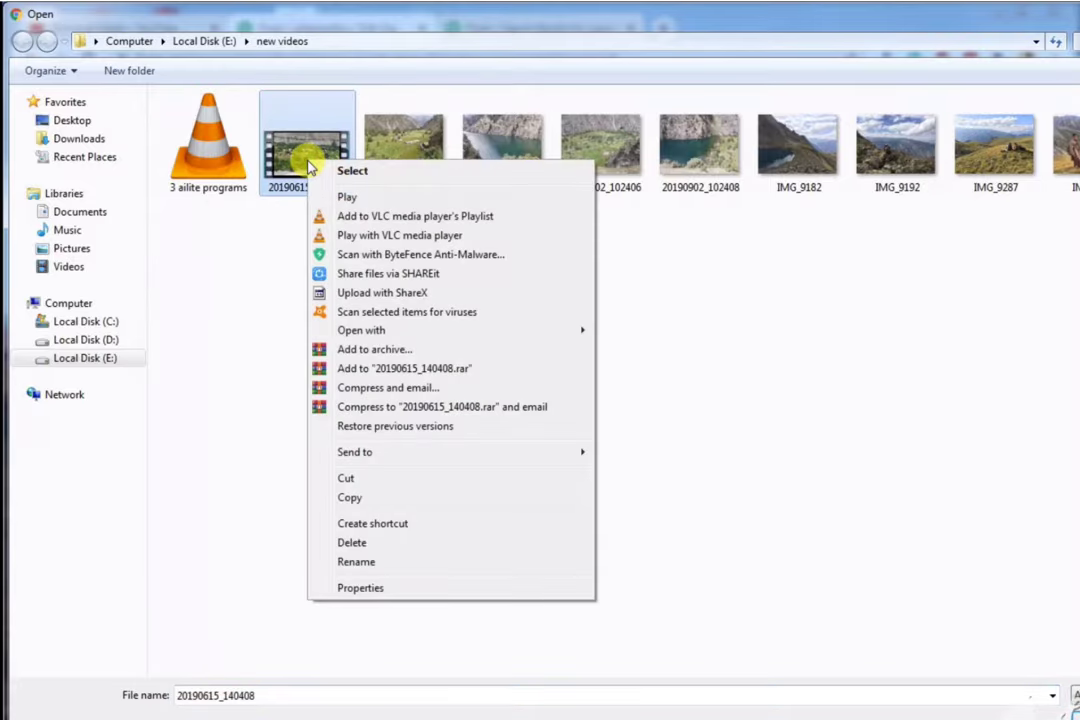
left_click(356, 170)
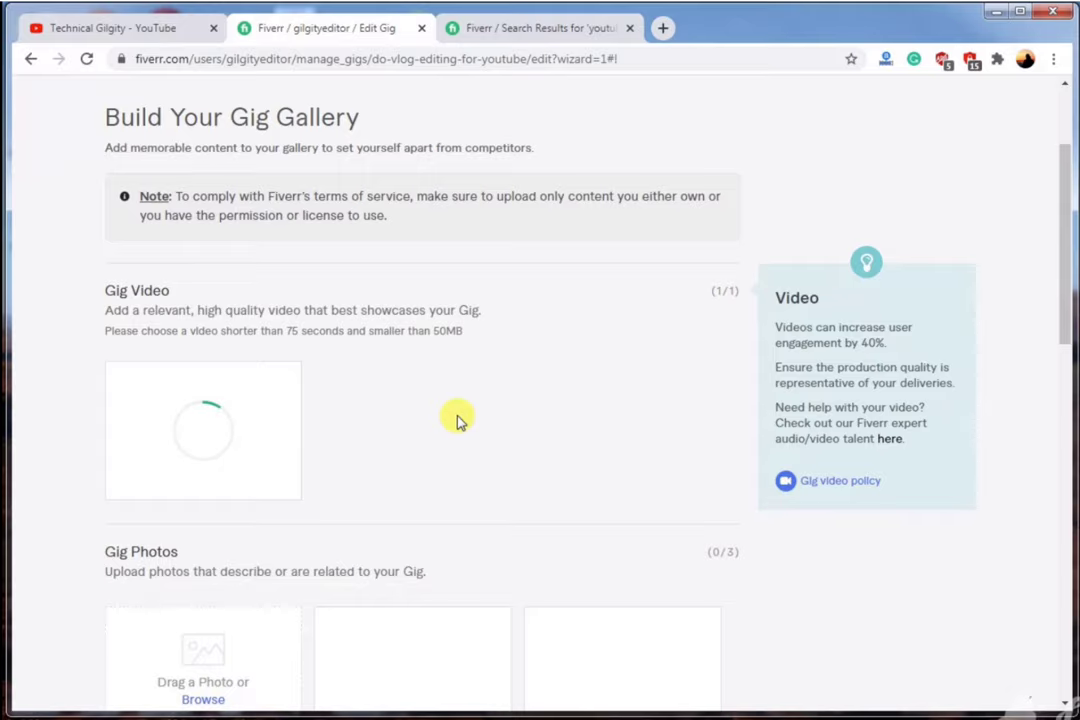
scroll(525, 396, "down", 1)
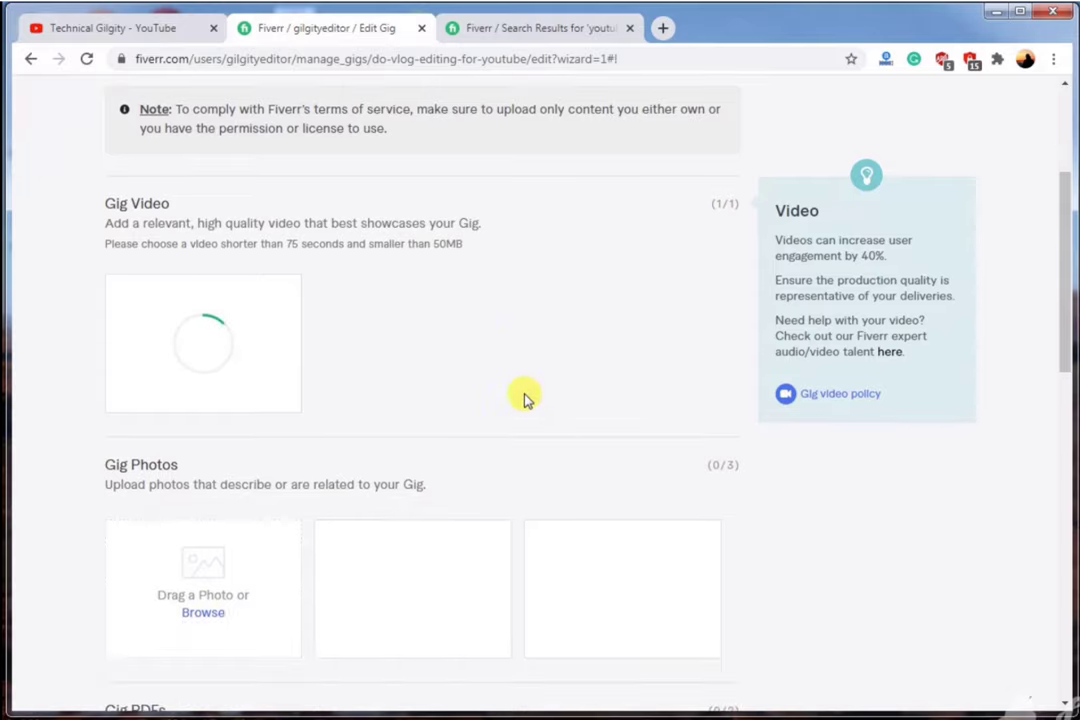
scroll(513, 415, "down", 1)
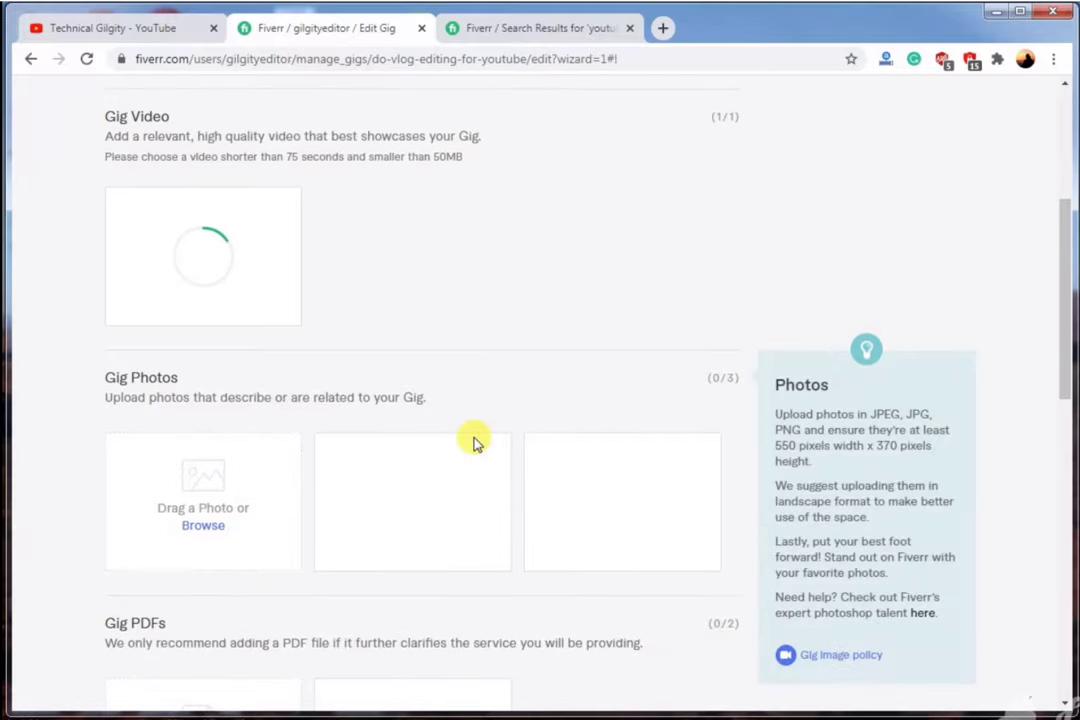
Upload photos IMG_9287 and IMG_9182 to the gig's photo gallery.
left_click(207, 526)
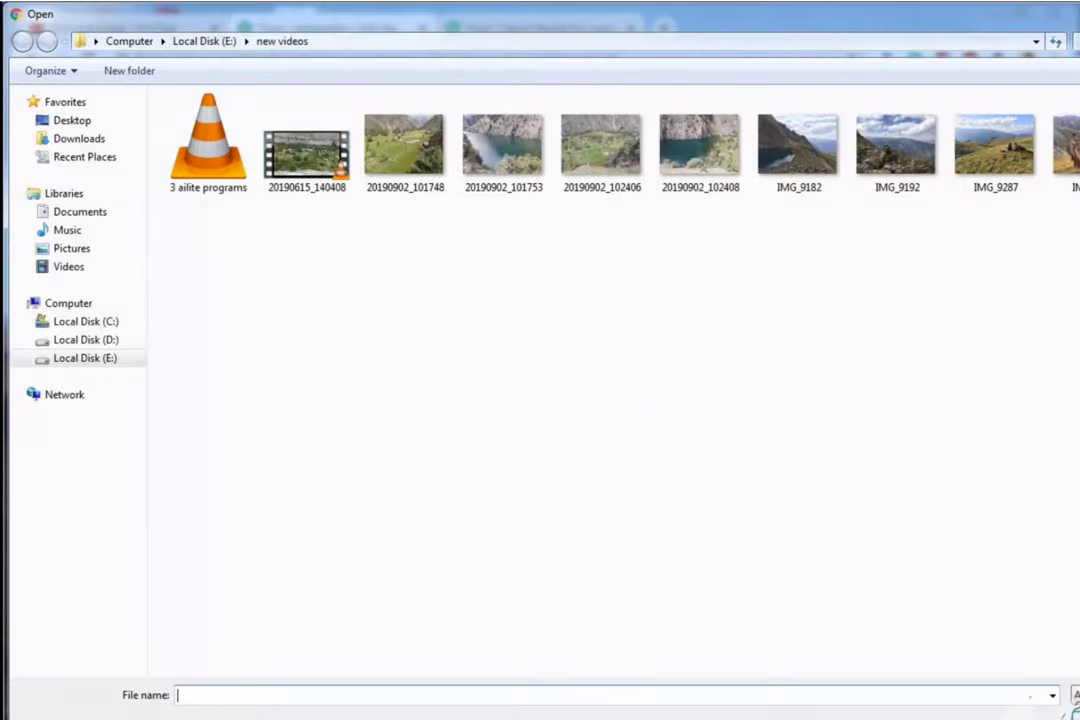
left_click(1000, 157)
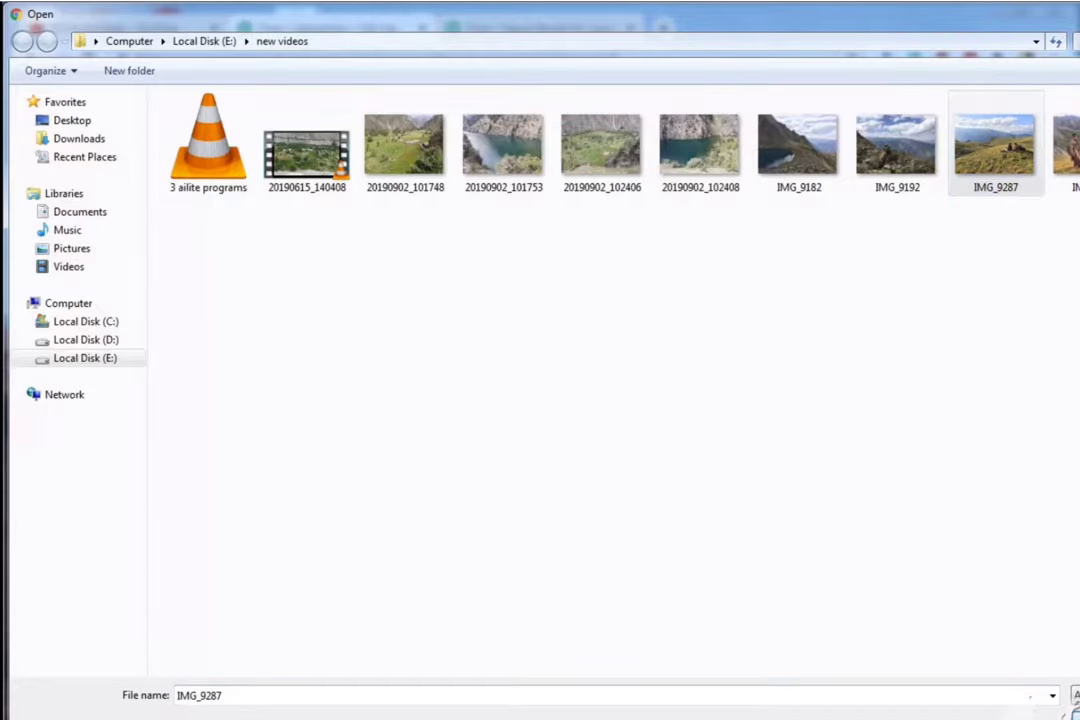
key("Return")
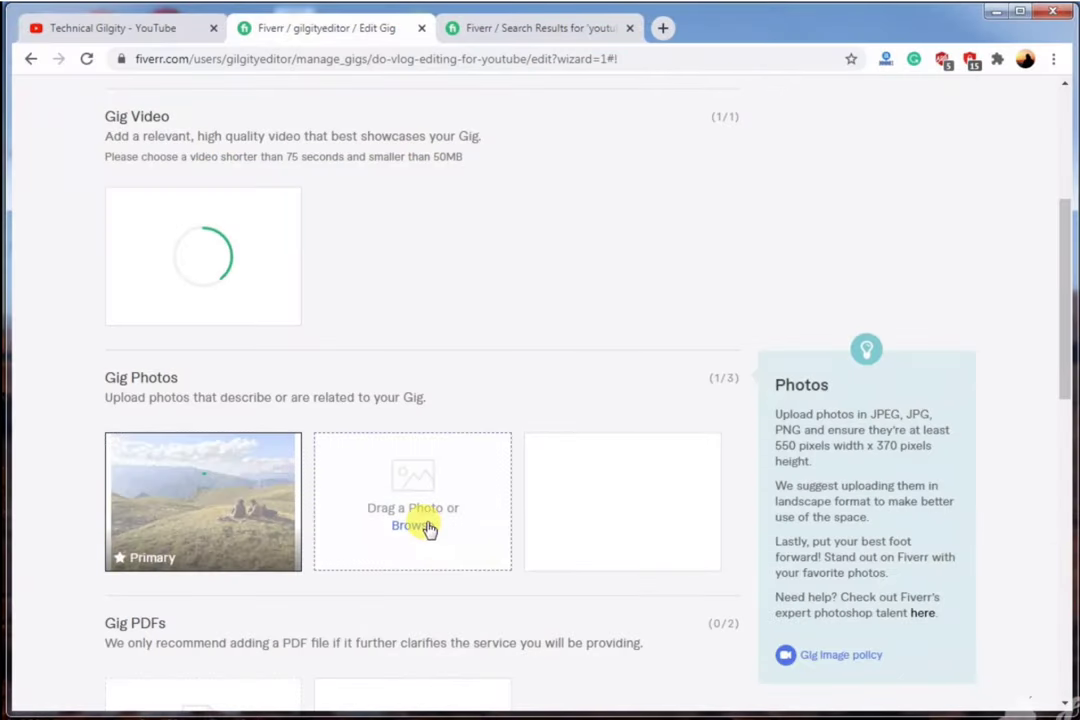
left_click(421, 527)
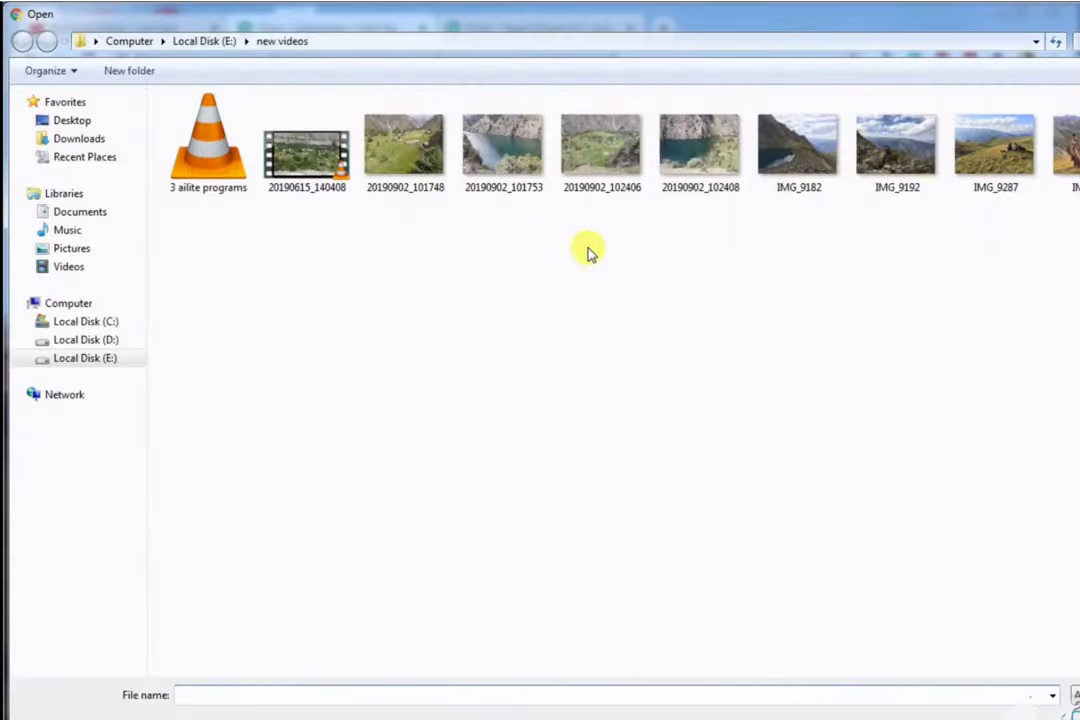
left_click(790, 158)
left_click(1060, 696)
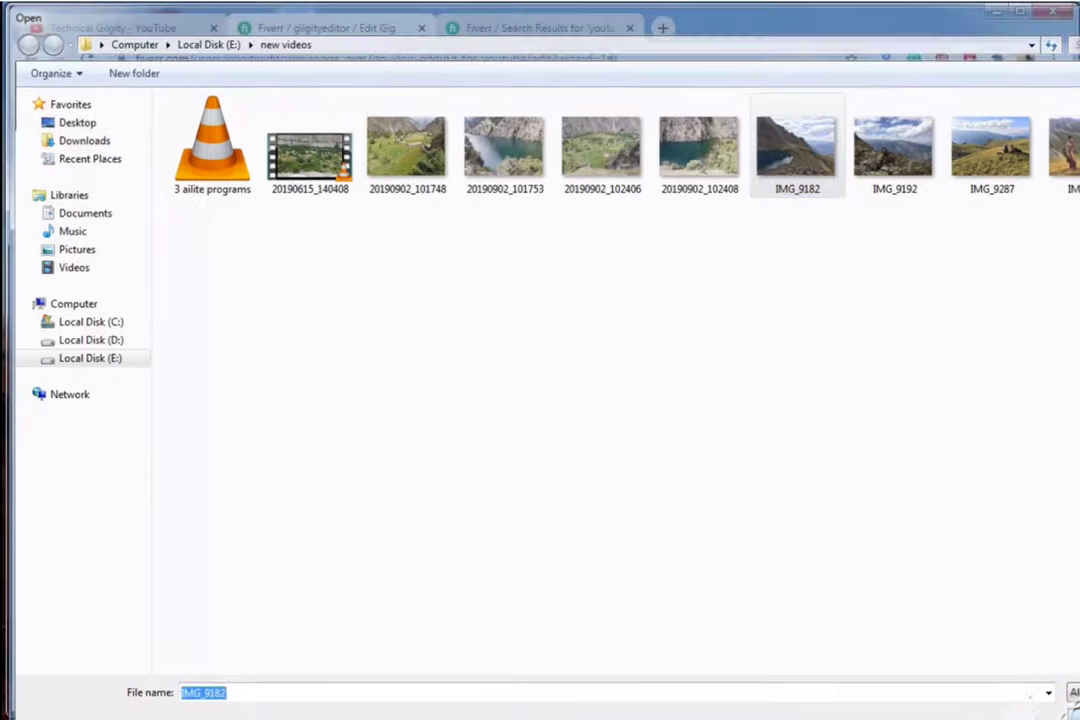
scroll(374, 542, "down", 2)
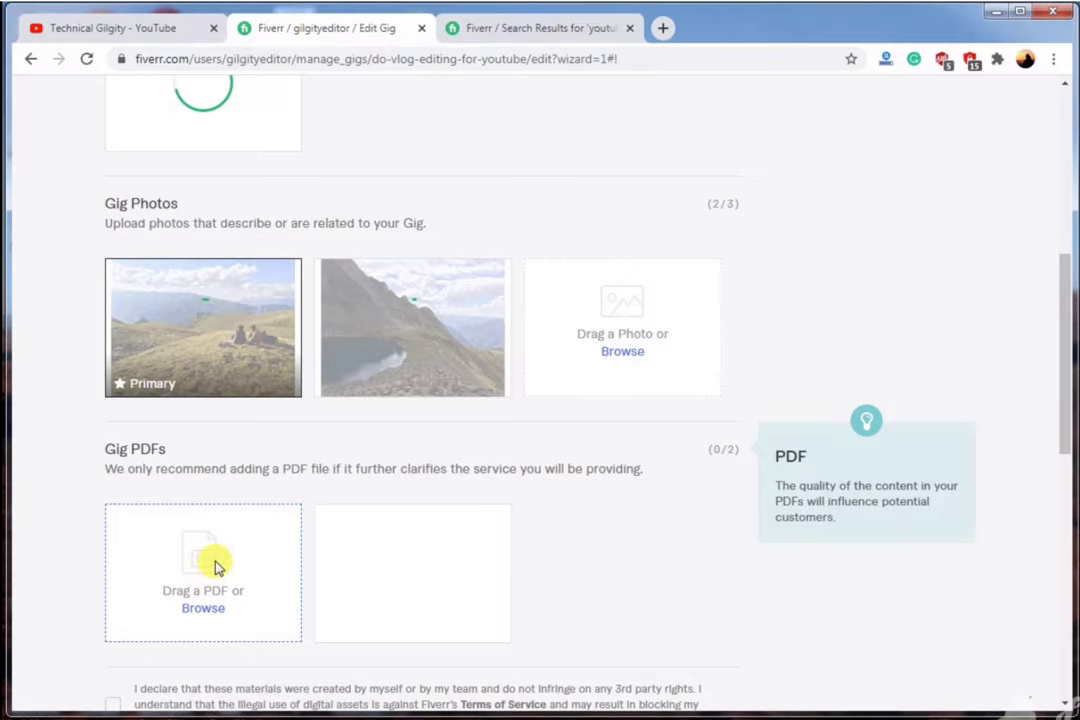
Accept the materials ownership declaration under Gig PDFs and save the gallery.
scroll(214, 566, "down", 2)
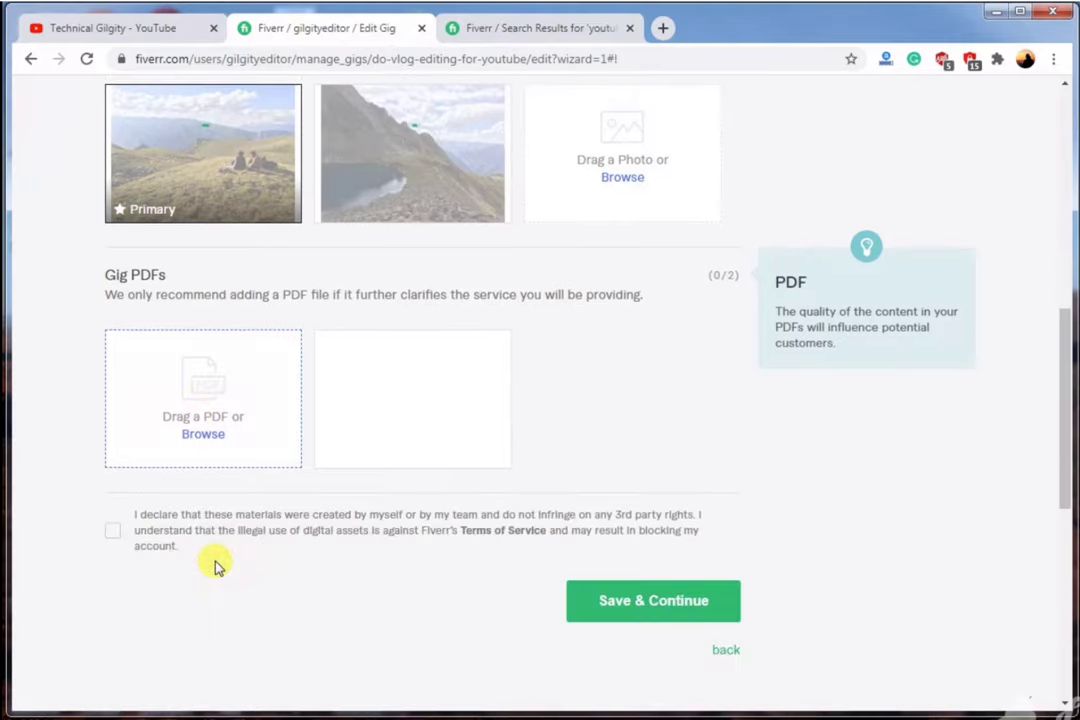
scroll(229, 563, "up", 1)
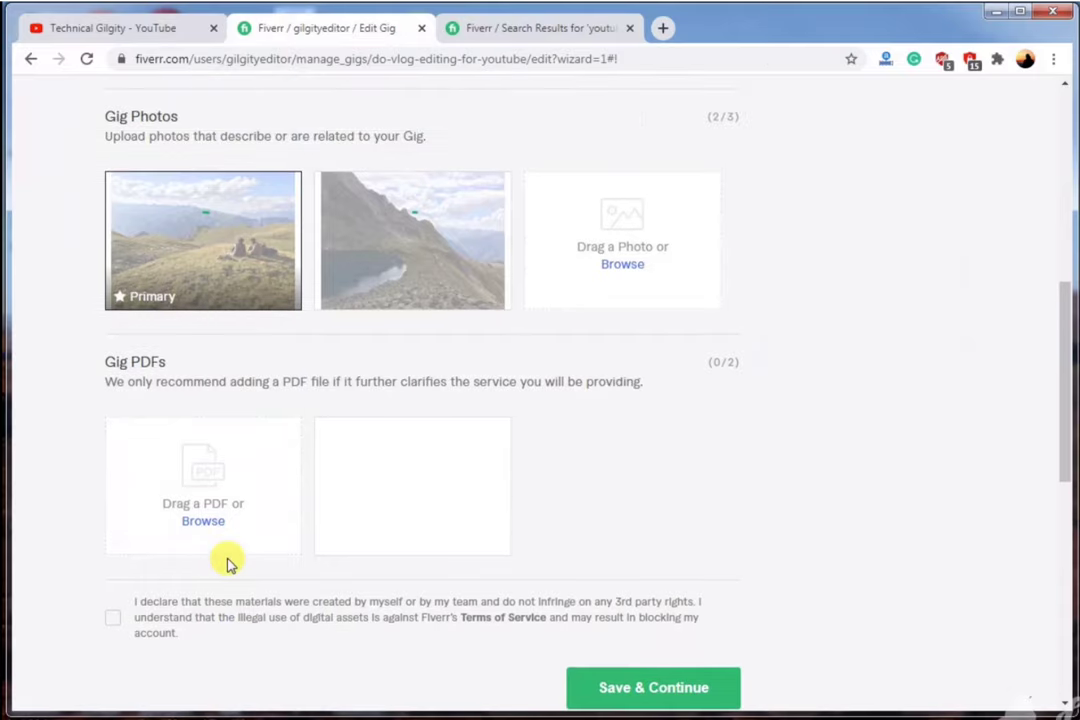
left_click(112, 618)
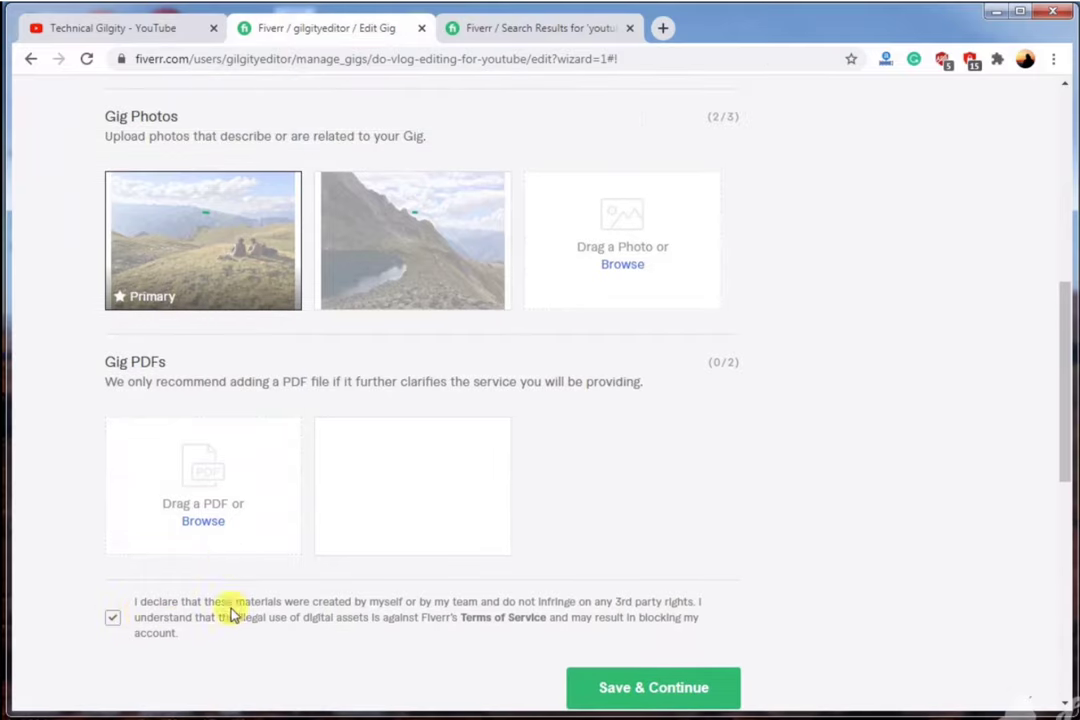
scroll(448, 625, "up", 3)
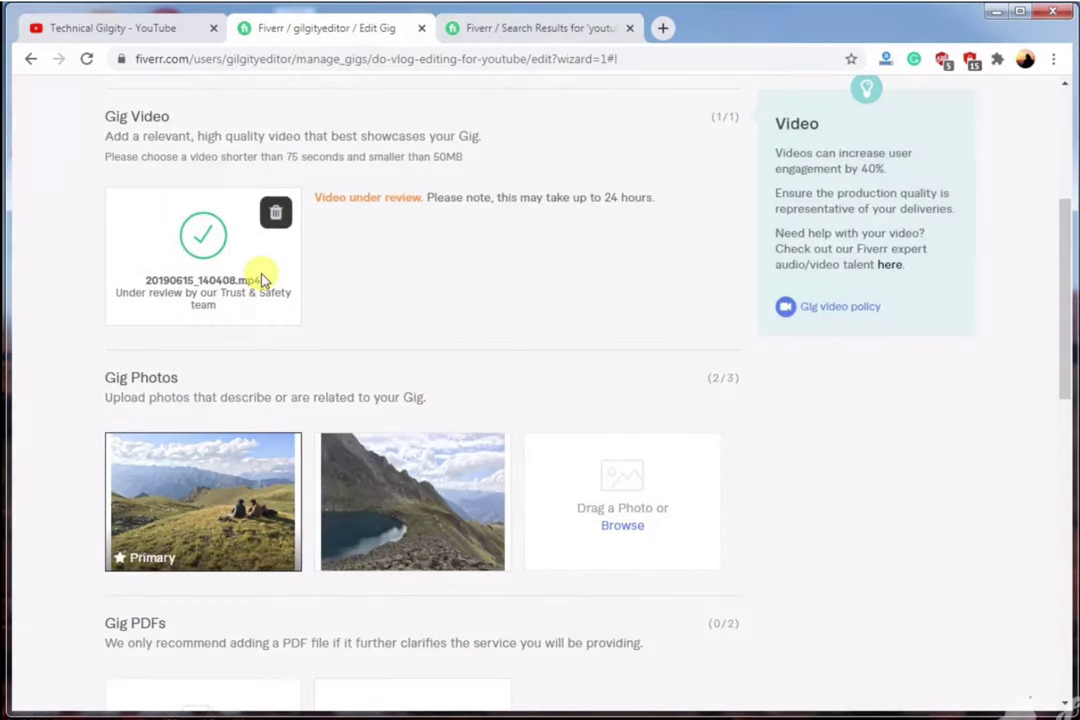
scroll(482, 434, "down", 4)
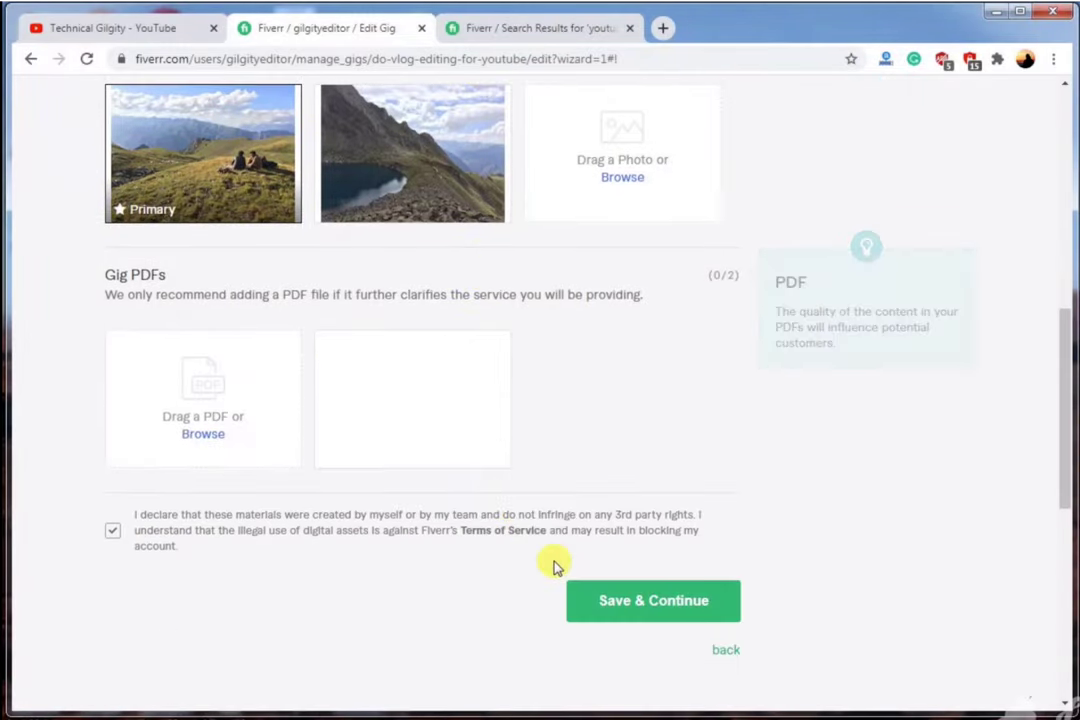
left_click(624, 608)
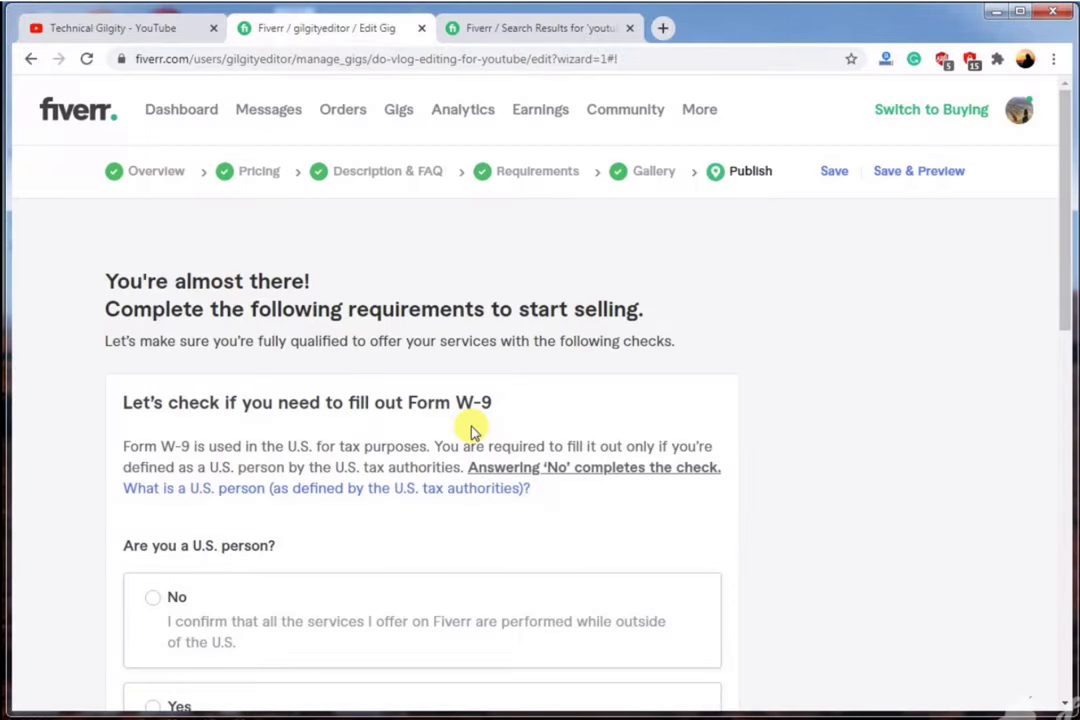
Answer No to being a U.S. person for Form W-9, save it, and publish the gig.
scroll(473, 430, "down", 2)
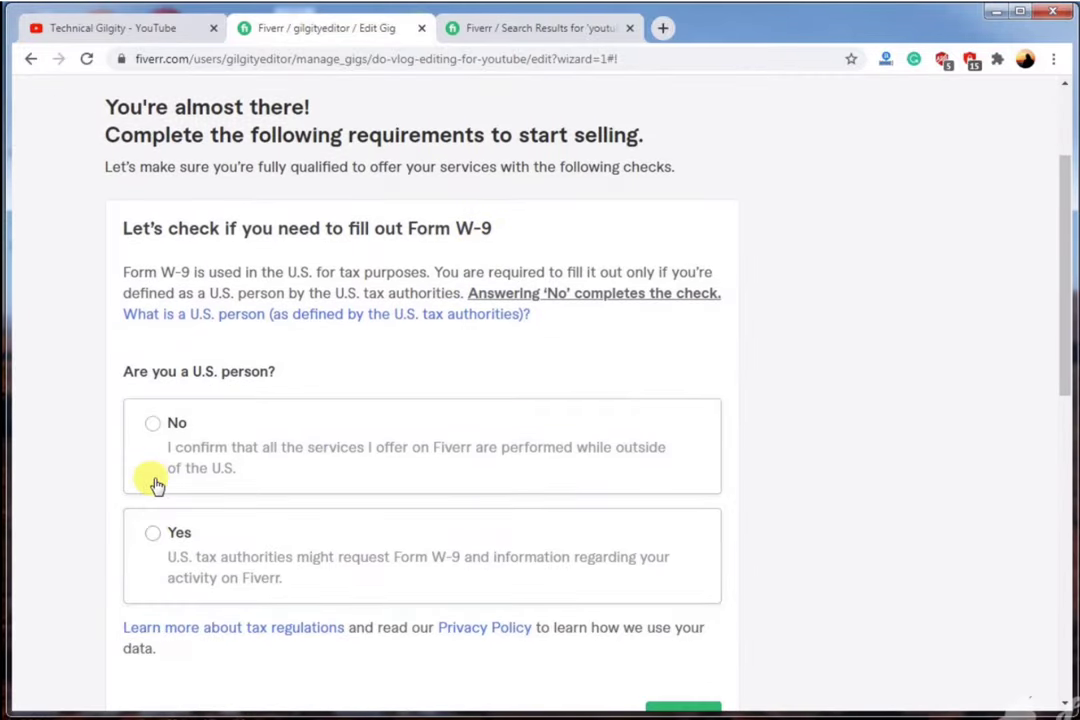
left_click(150, 421)
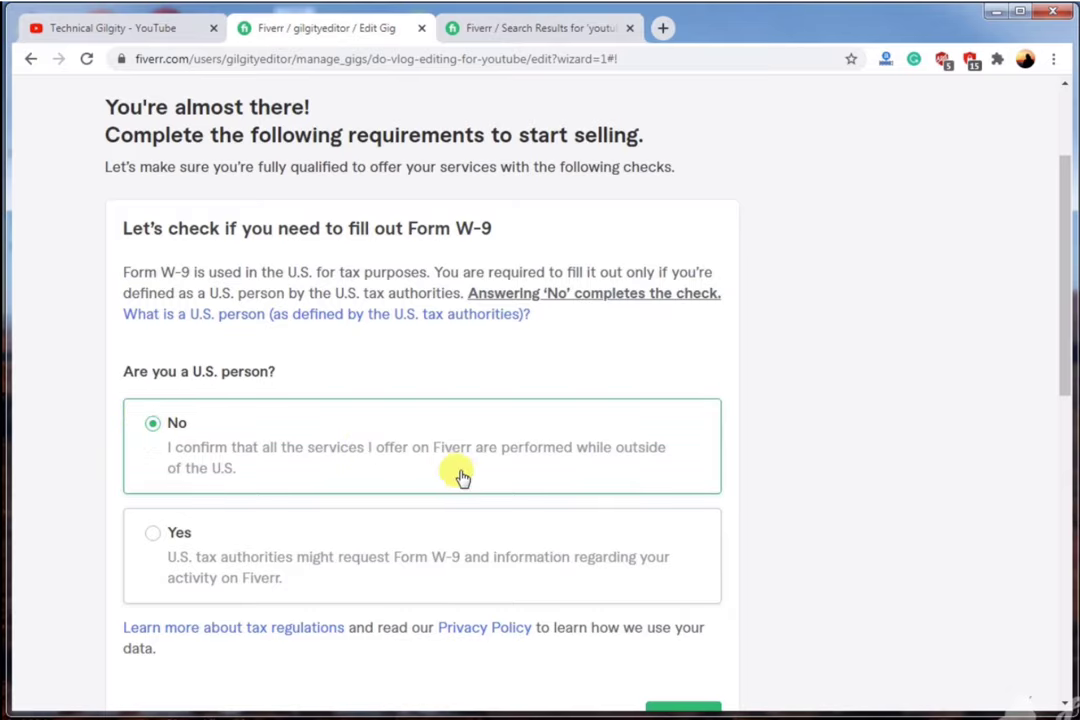
scroll(462, 478, "down", 3)
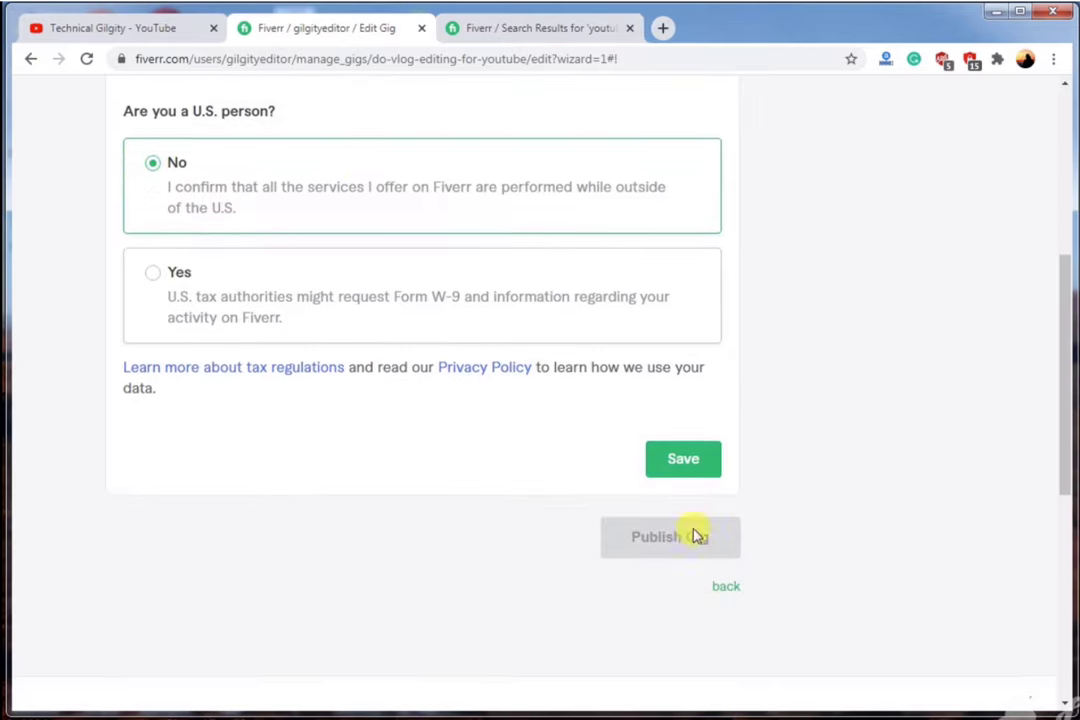
left_click(684, 459)
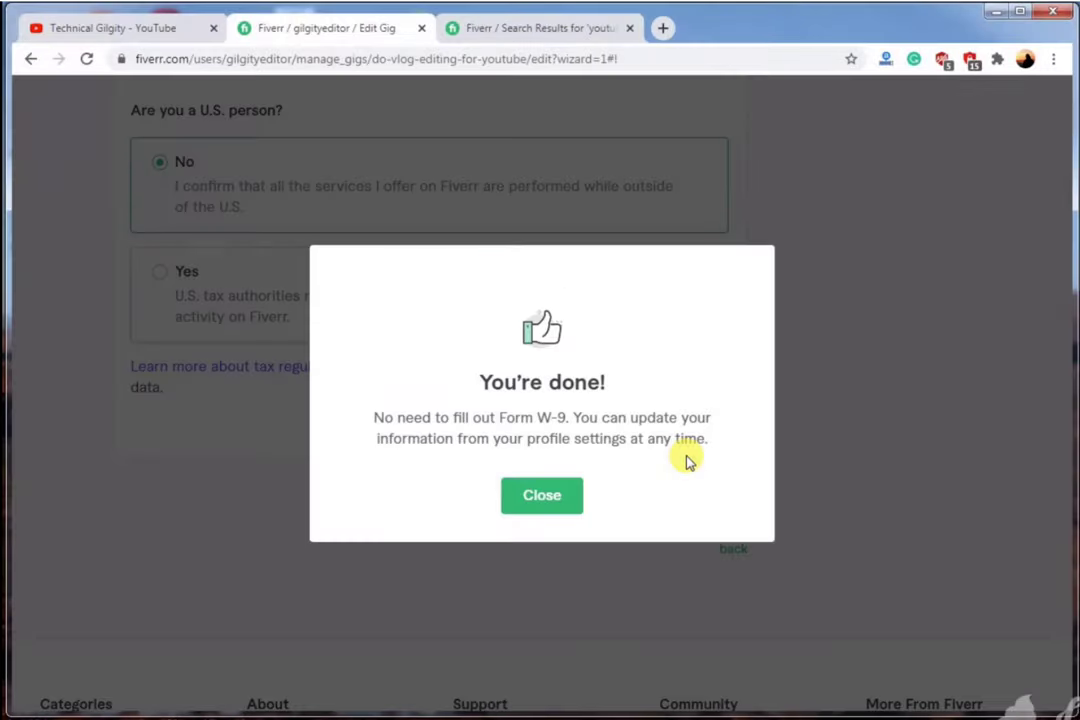
left_click(541, 496)
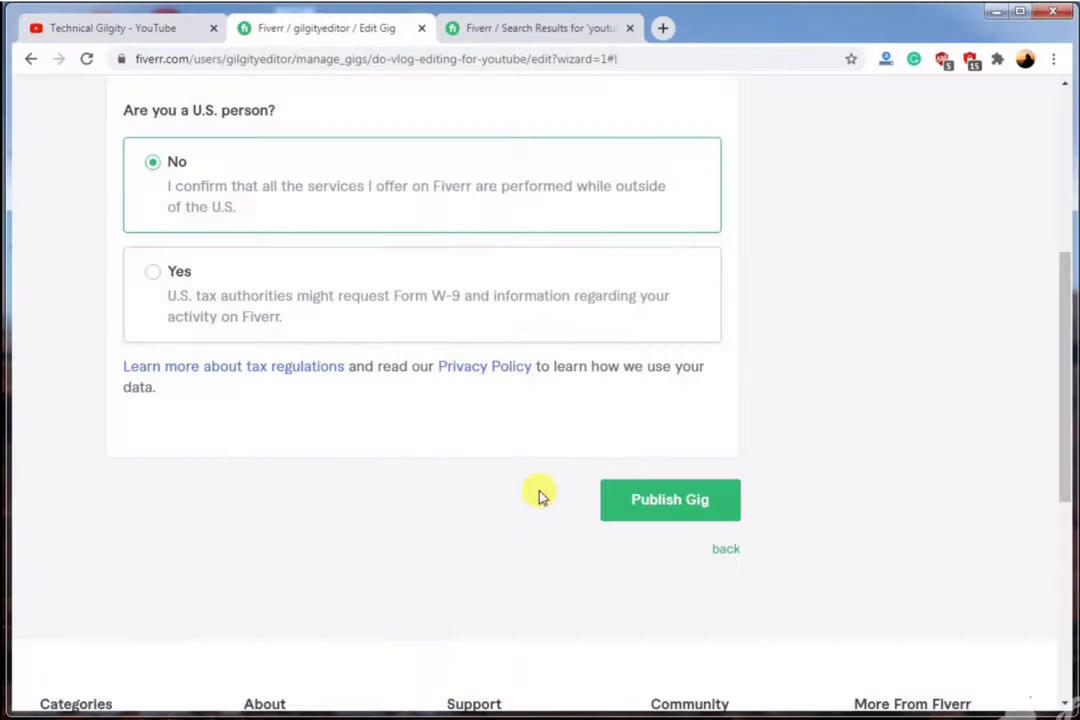
left_click(684, 506)
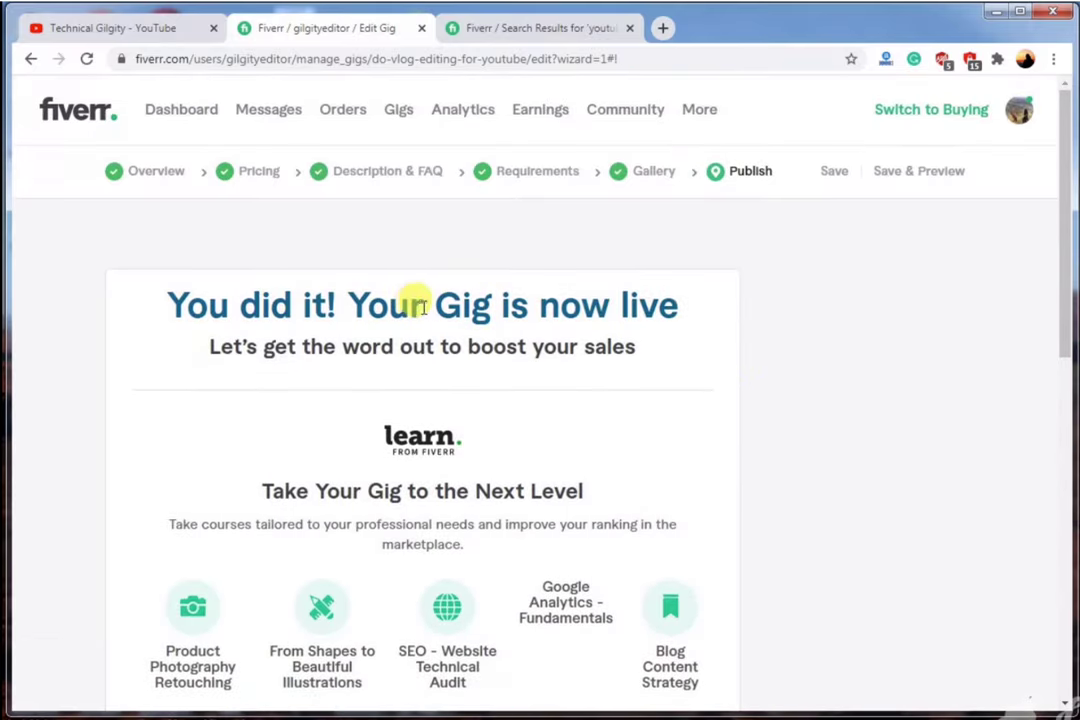
Close the publishing wizard with Done and go to the seller dashboard.
scroll(595, 325, "down", 3)
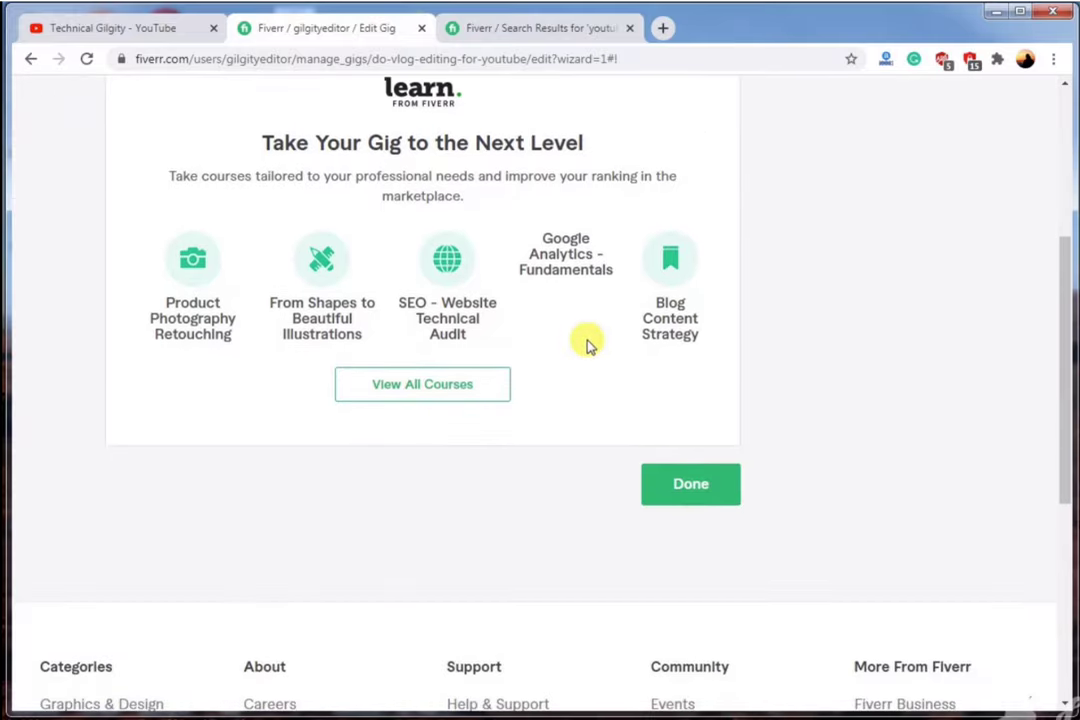
scroll(574, 405, "up", 2)
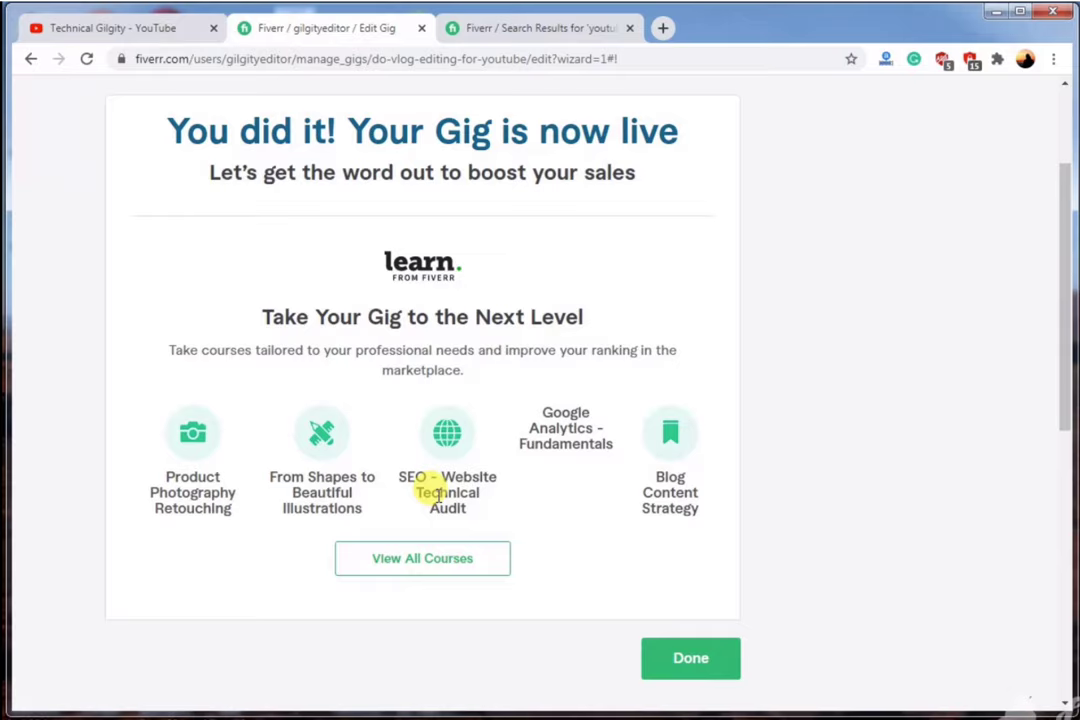
left_click(683, 655)
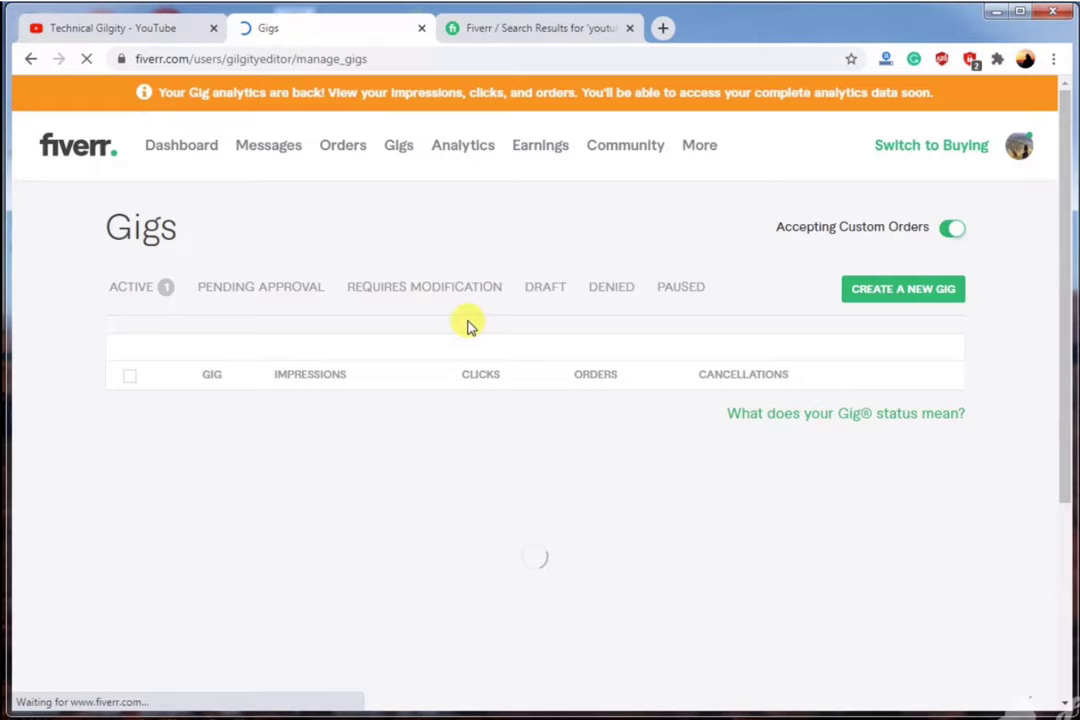
left_click(174, 148)
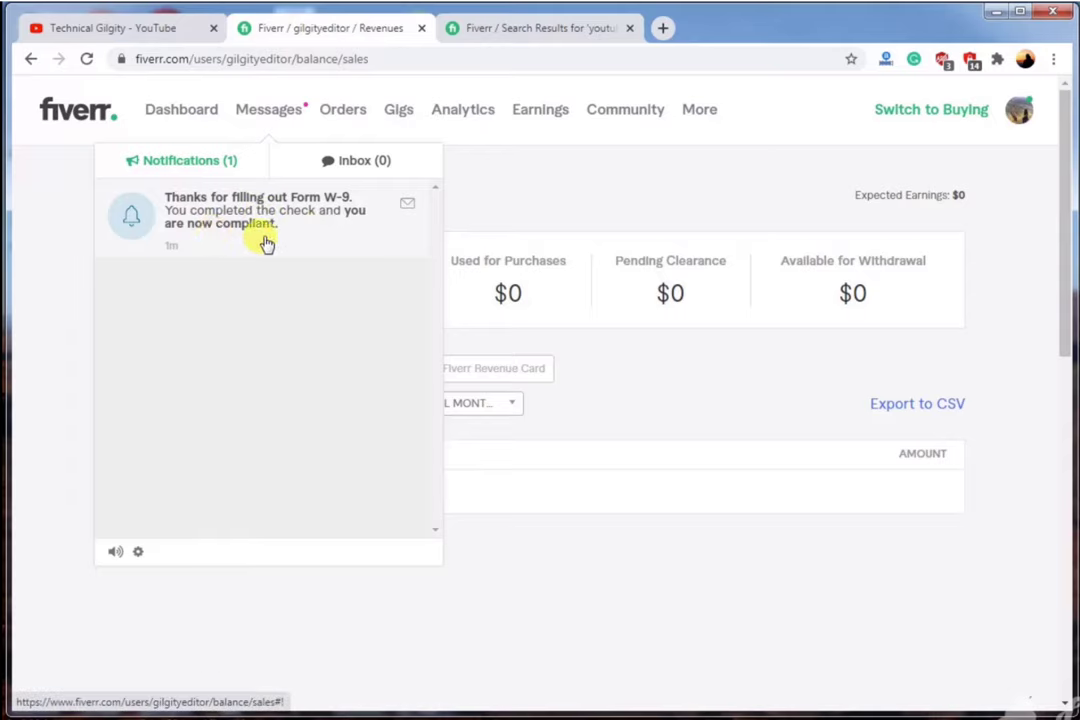
Check the Orders page and the active vlog editing gig in Gigs, then view Analytics.
left_click(345, 118)
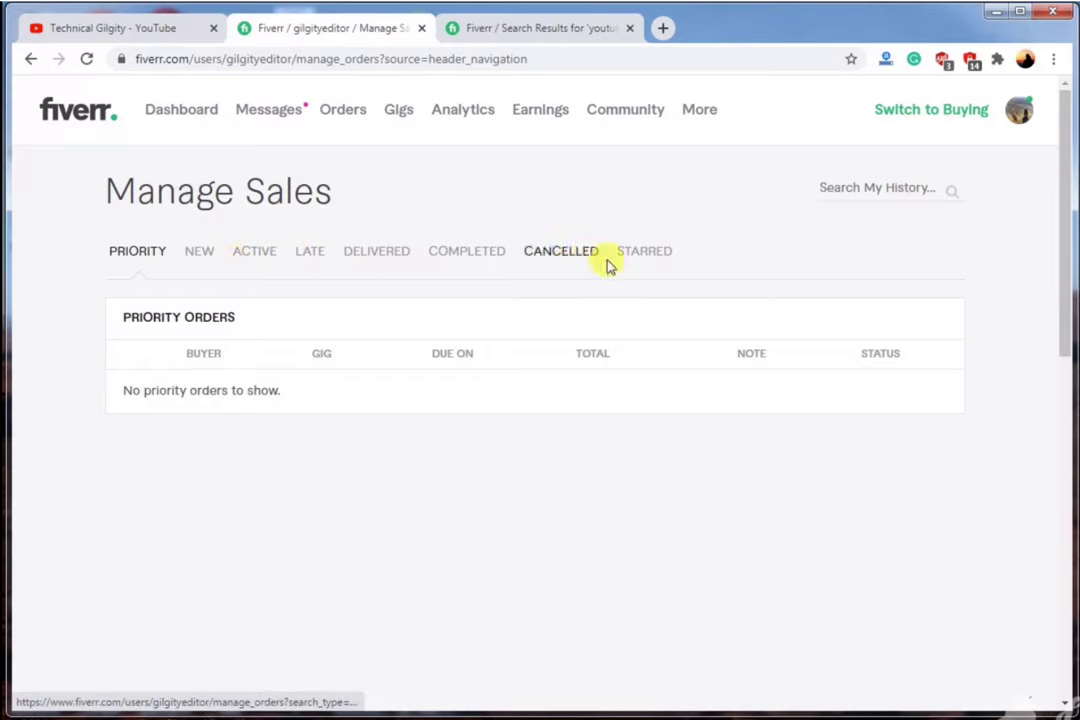
left_click(400, 112)
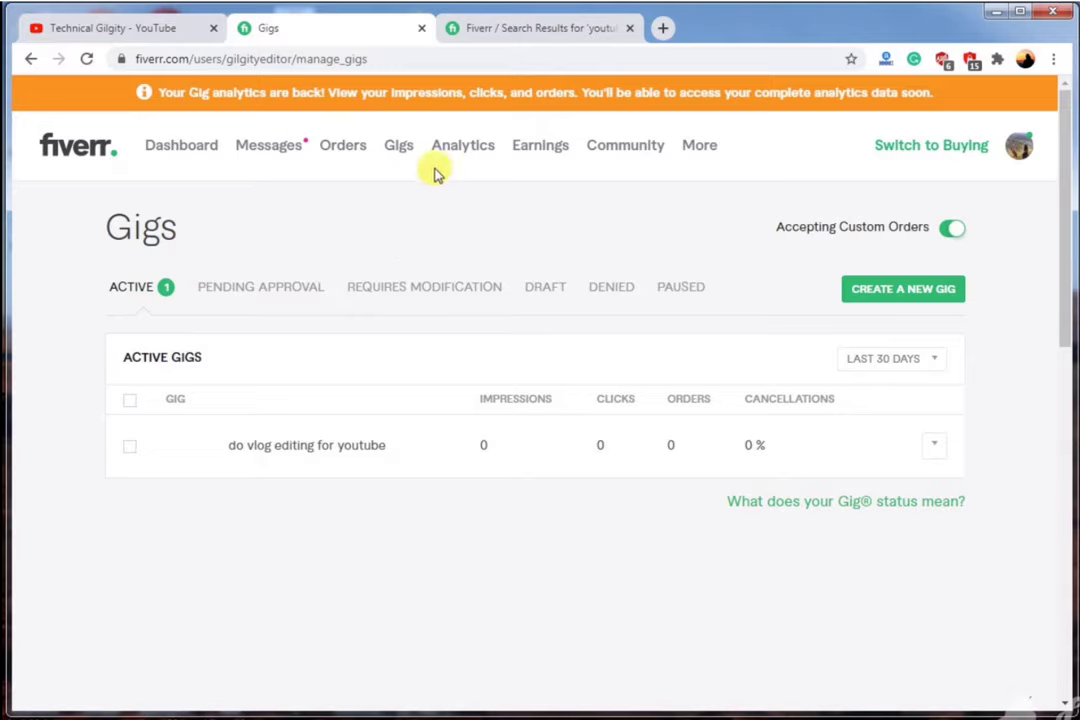
left_click(466, 150)
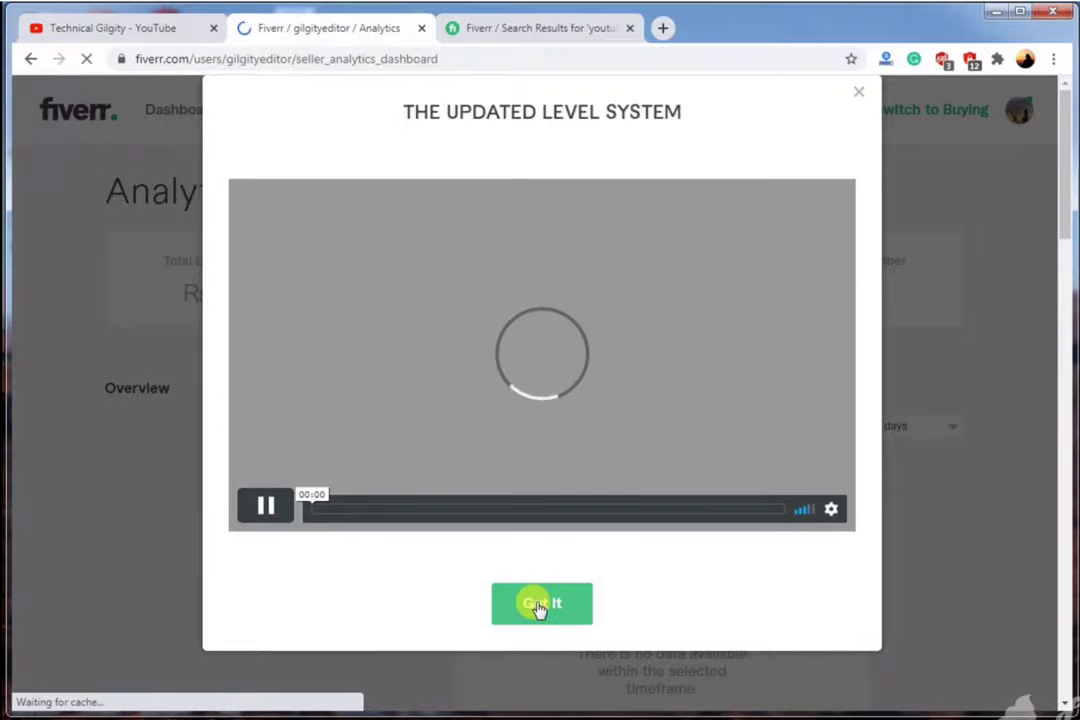
Dismiss The Updated Level System notice, view the $0 Earnings page, then switch to the YouTube tab.
left_click(859, 94)
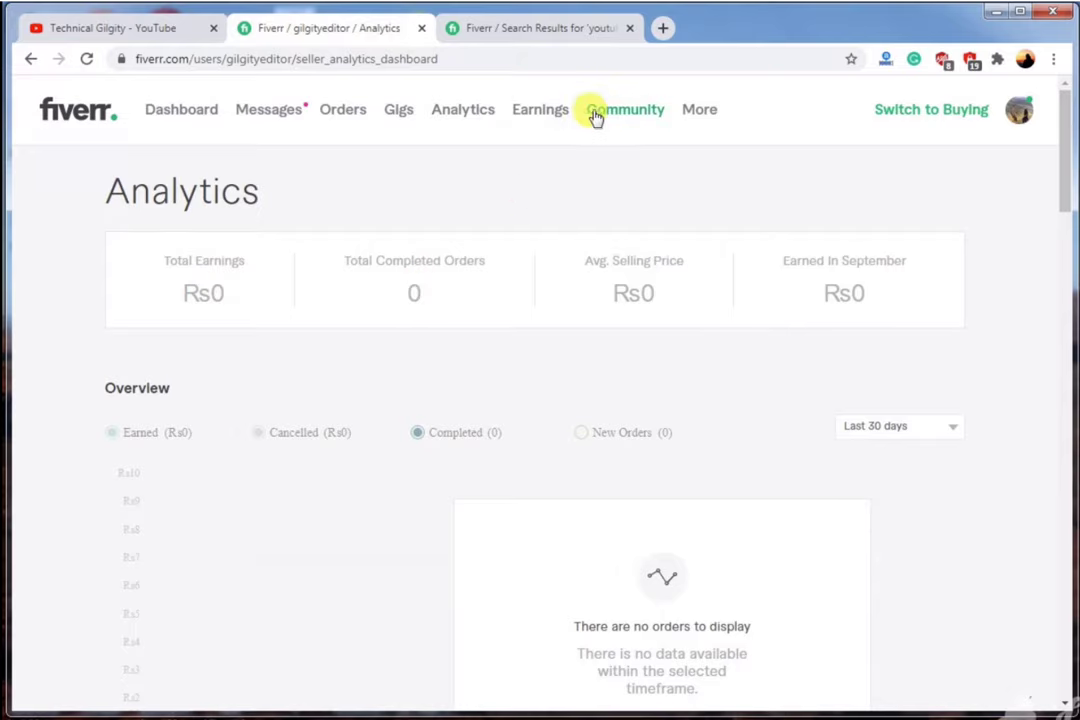
left_click(555, 113)
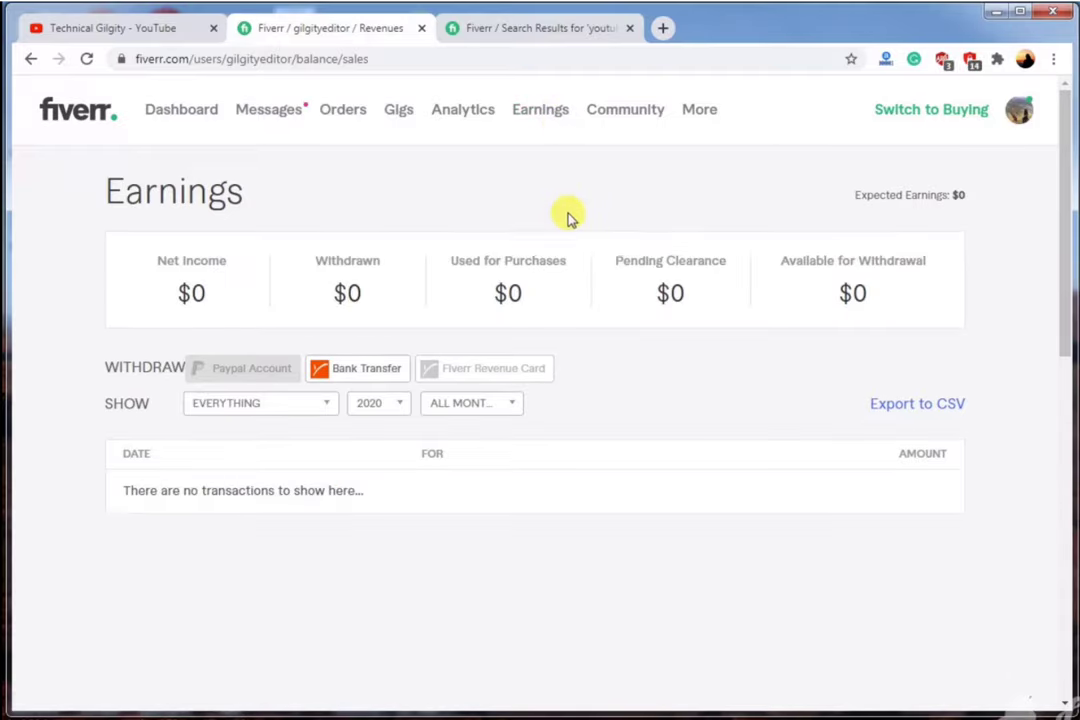
mouse_move(236, 374)
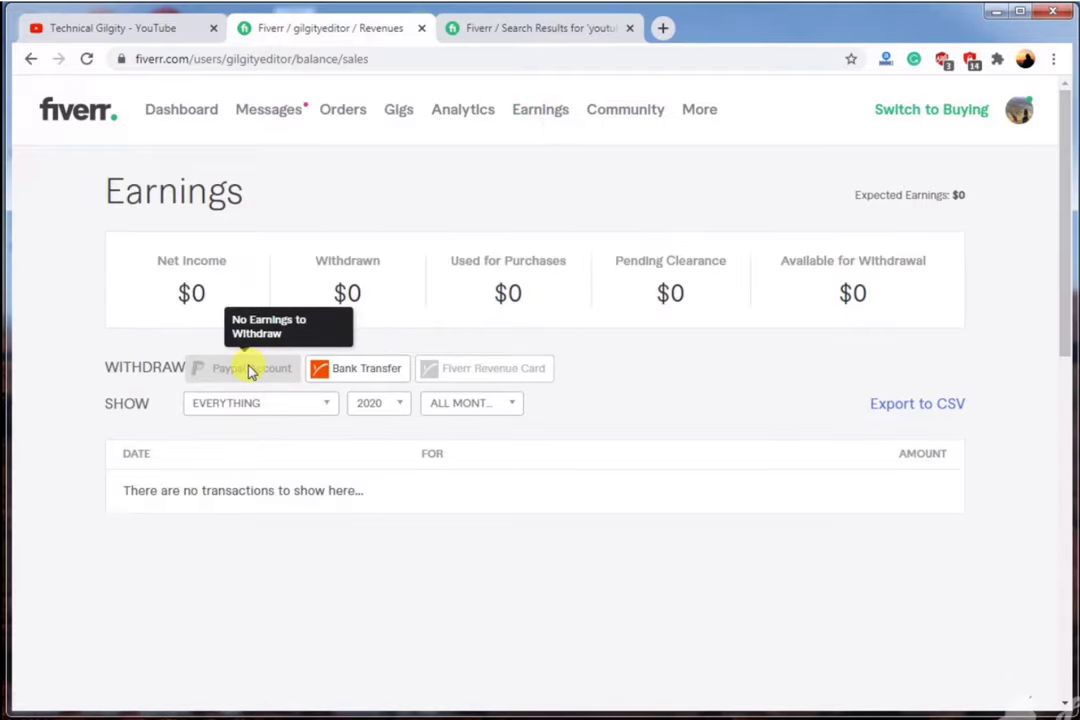
mouse_move(325, 374)
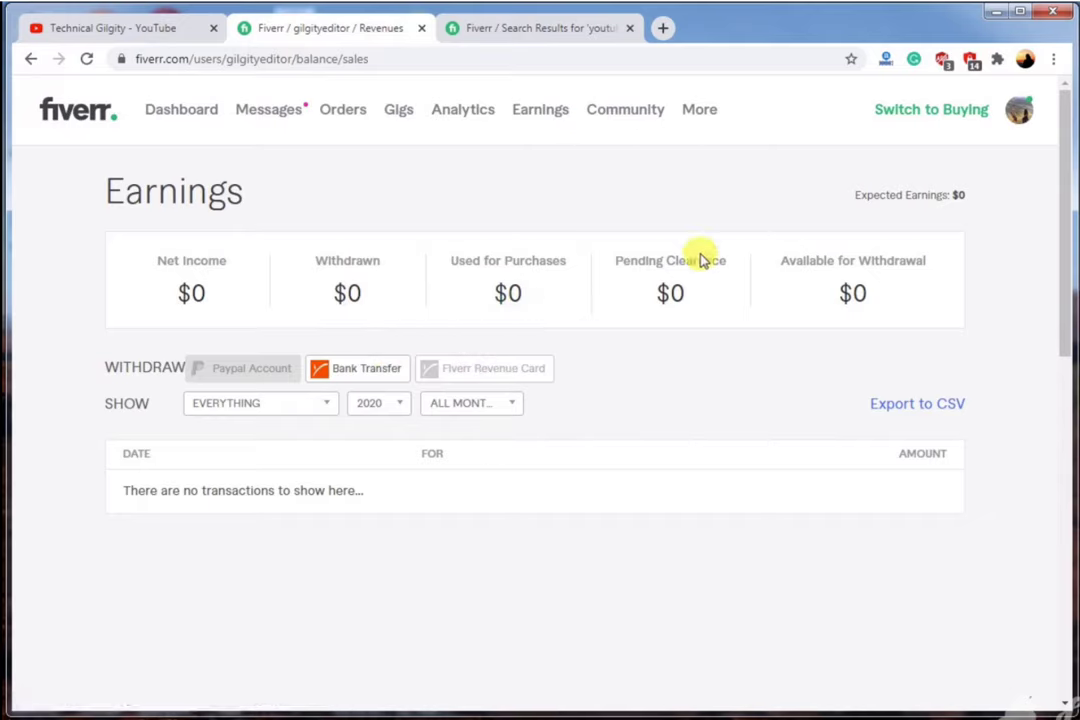
left_click(172, 28)
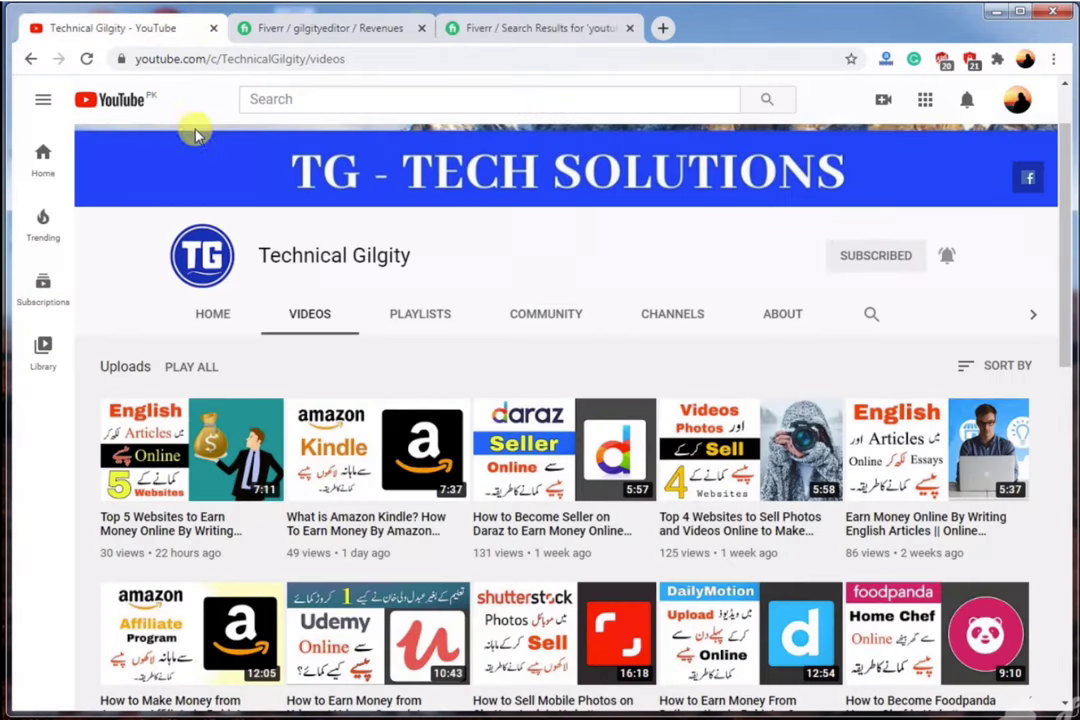